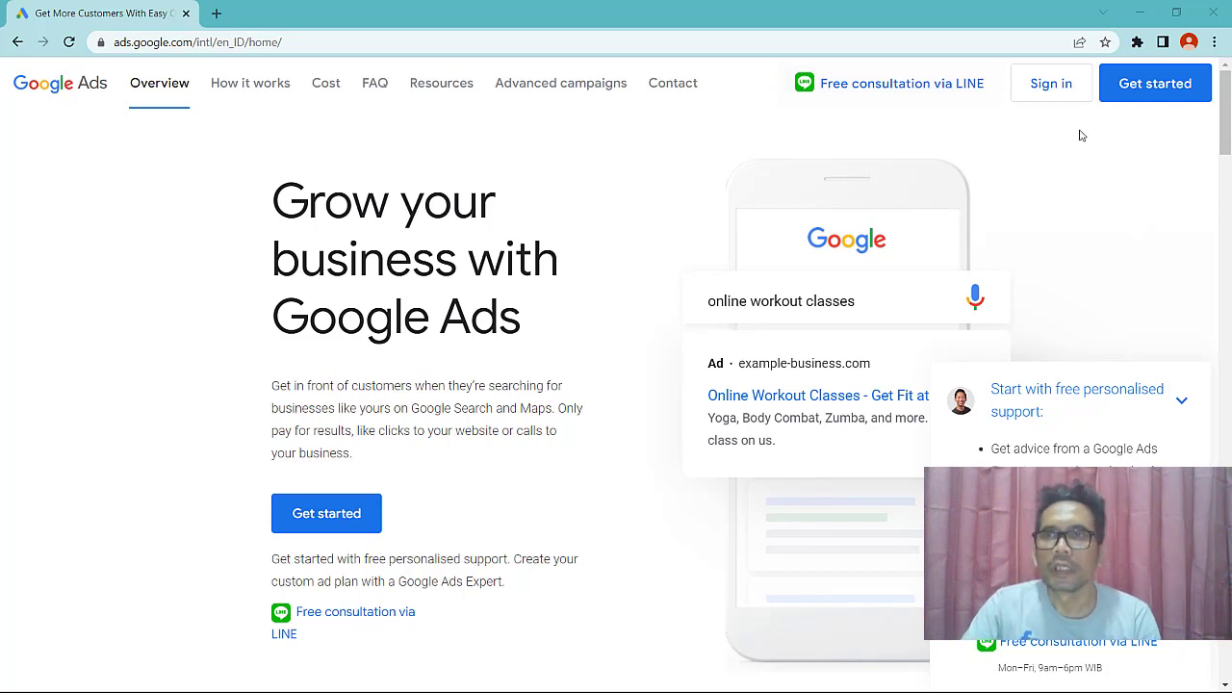
- Get started with Google Ads and begin a new campaign from the empty campaigns list
{"action": "left_click", "coordinate": [1153, 86]}
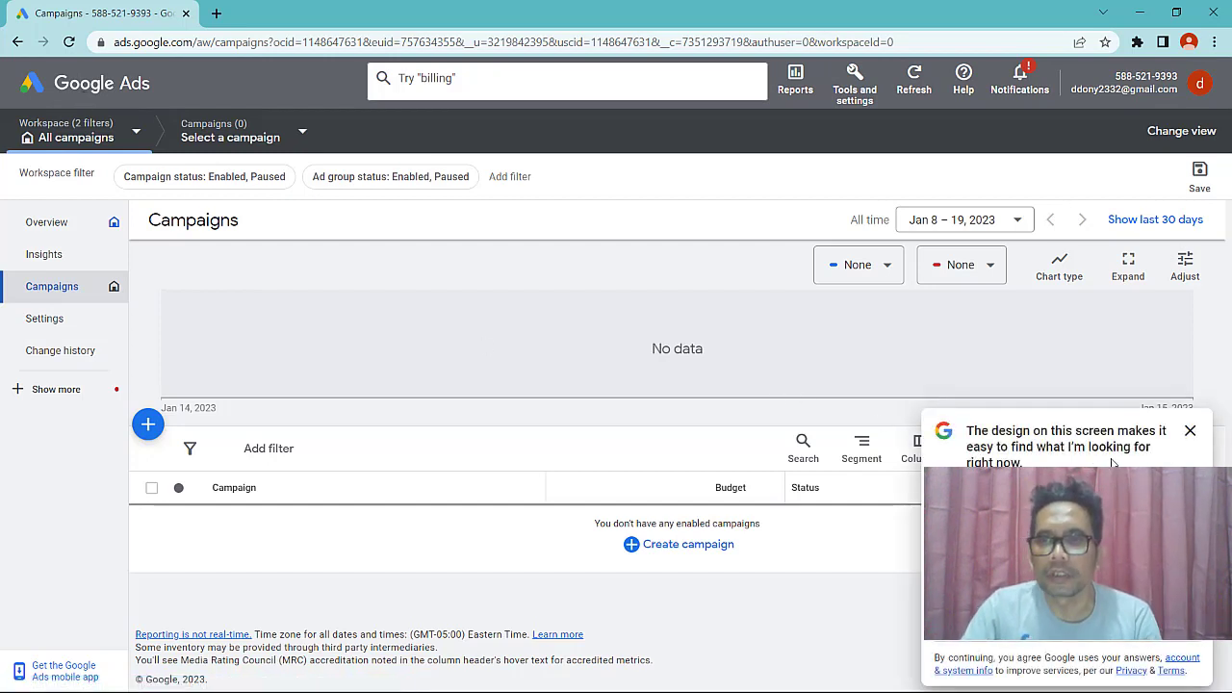
{"action": "left_click", "coordinate": [1190, 430]}
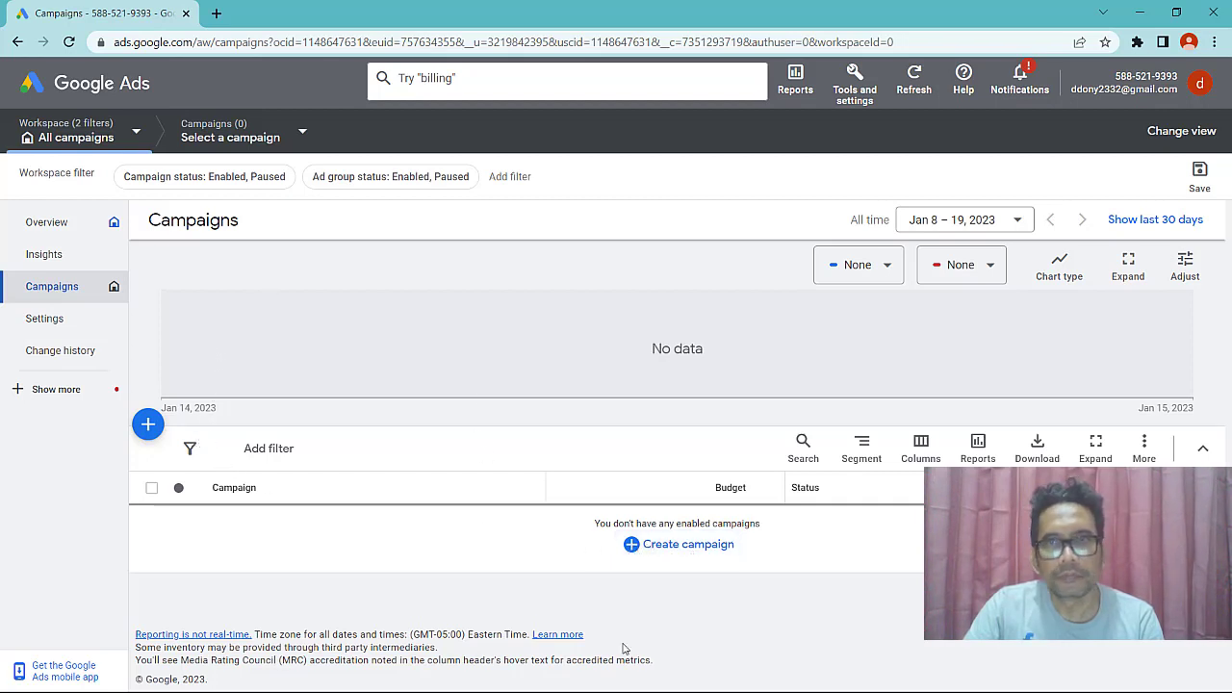
{"action": "left_click", "coordinate": [691, 549]}
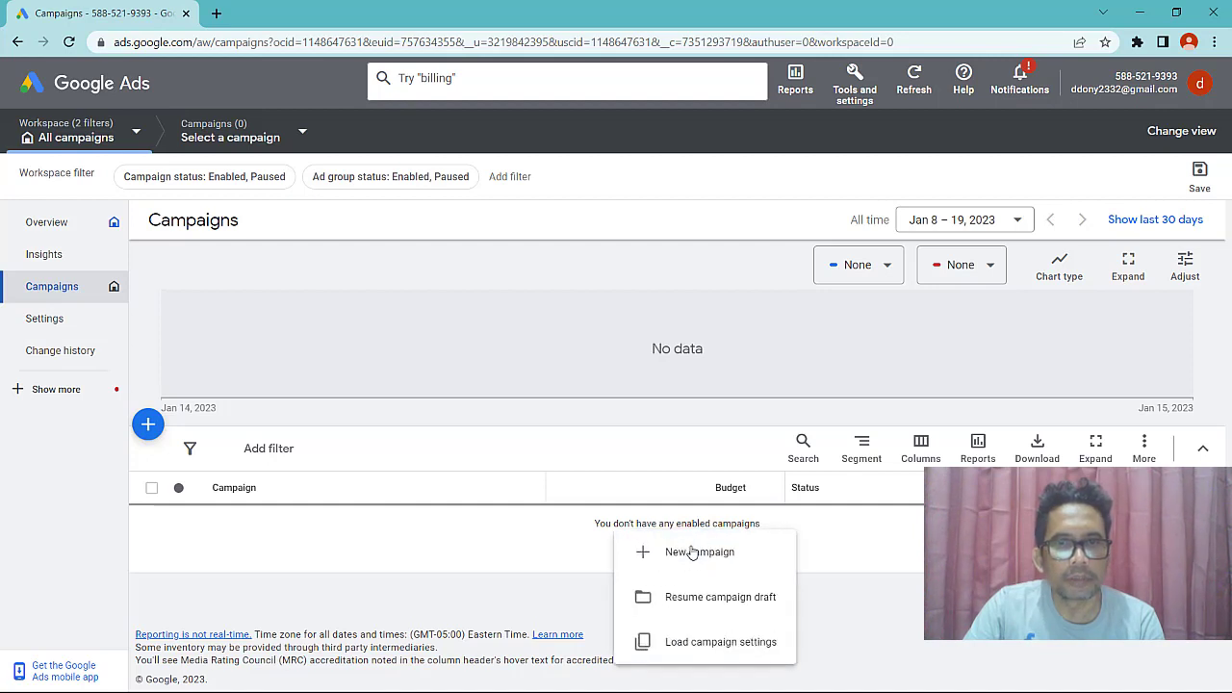
{"action": "left_click", "coordinate": [739, 557]}
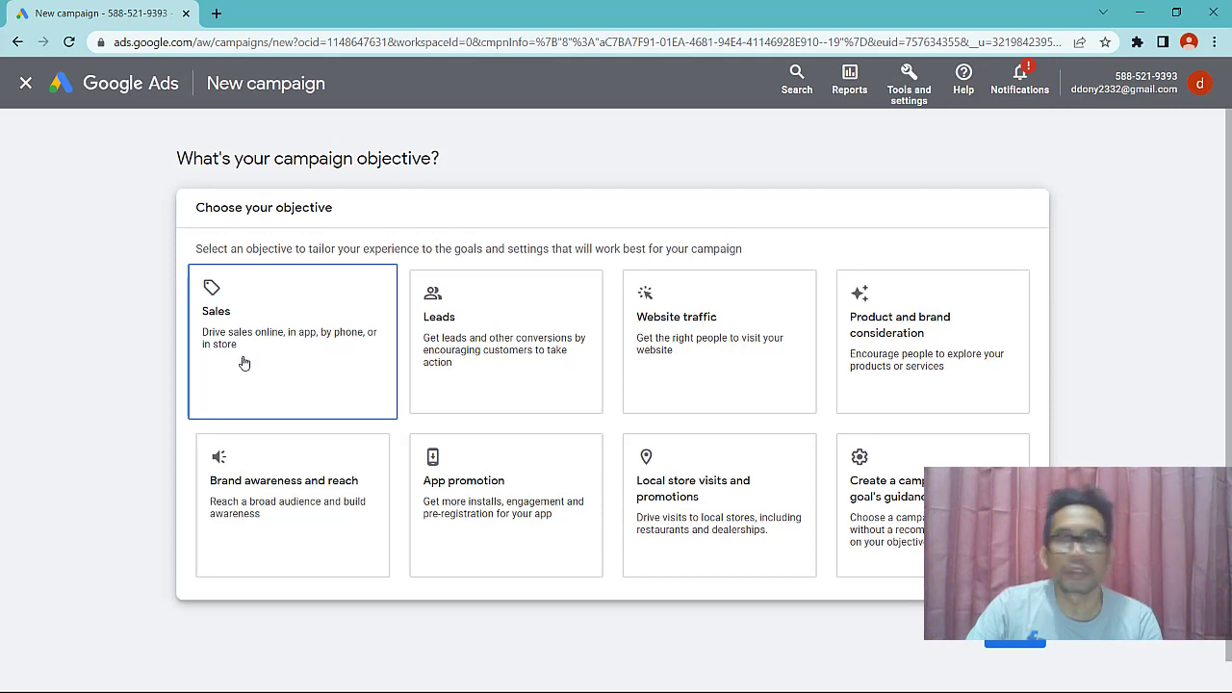
- Go through the campaign objectives and choose to create a campaign without a goal's guidance
{"action": "left_click", "coordinate": [501, 357]}
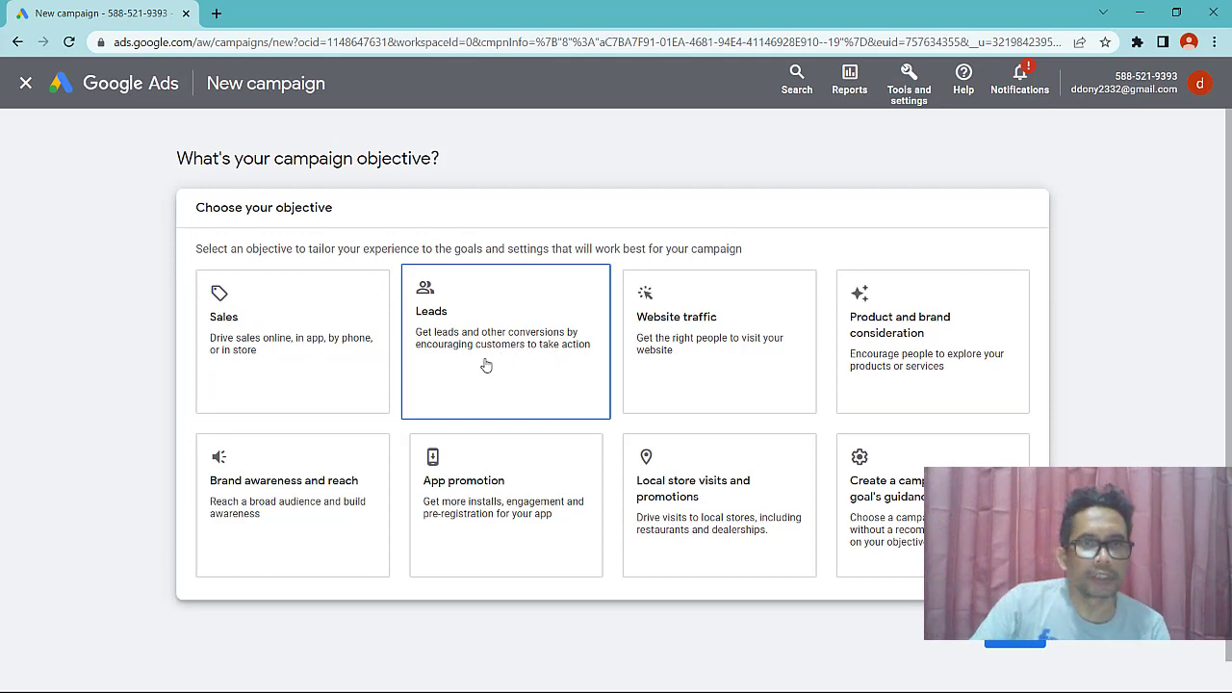
{"action": "left_click", "coordinate": [642, 299]}
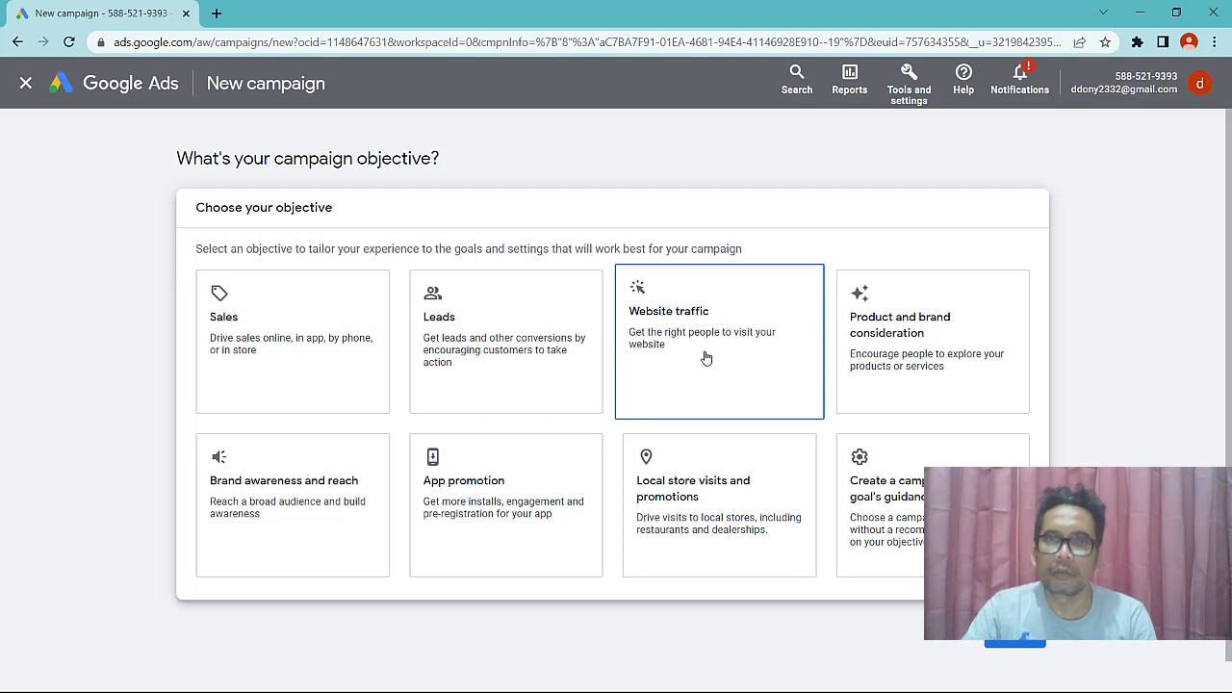
{"action": "left_click", "coordinate": [895, 348]}
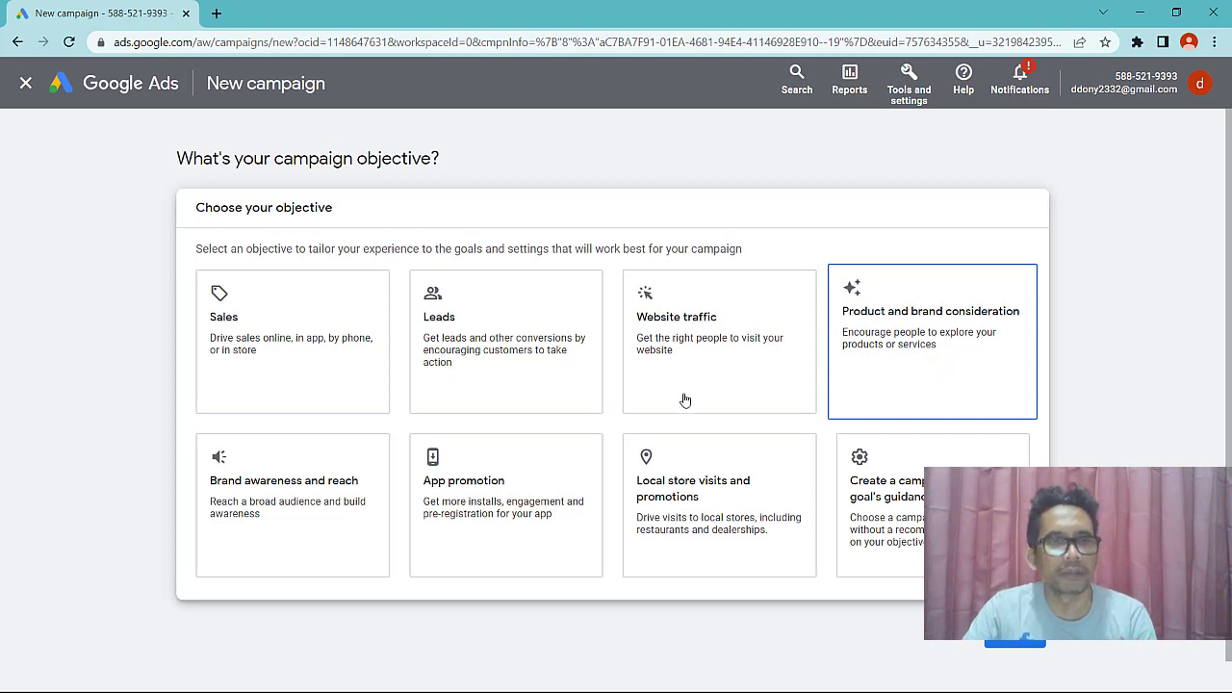
{"action": "left_click", "coordinate": [525, 466]}
{"action": "left_click", "coordinate": [313, 539]}
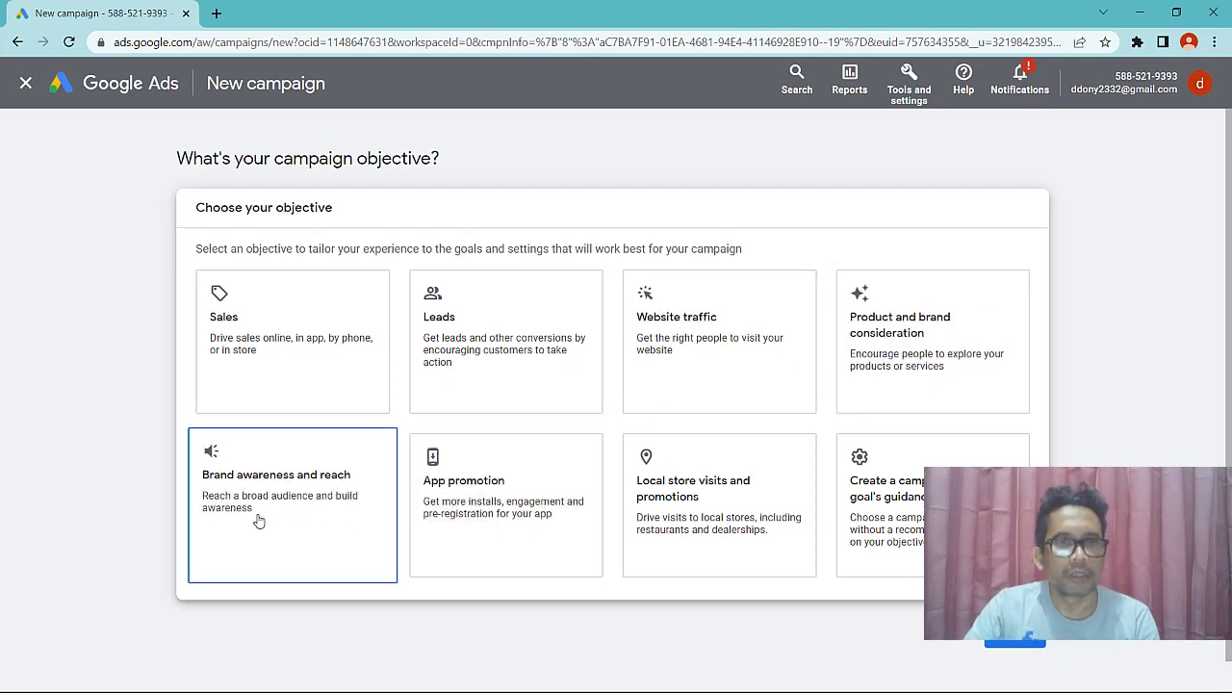
{"action": "left_click", "coordinate": [487, 520]}
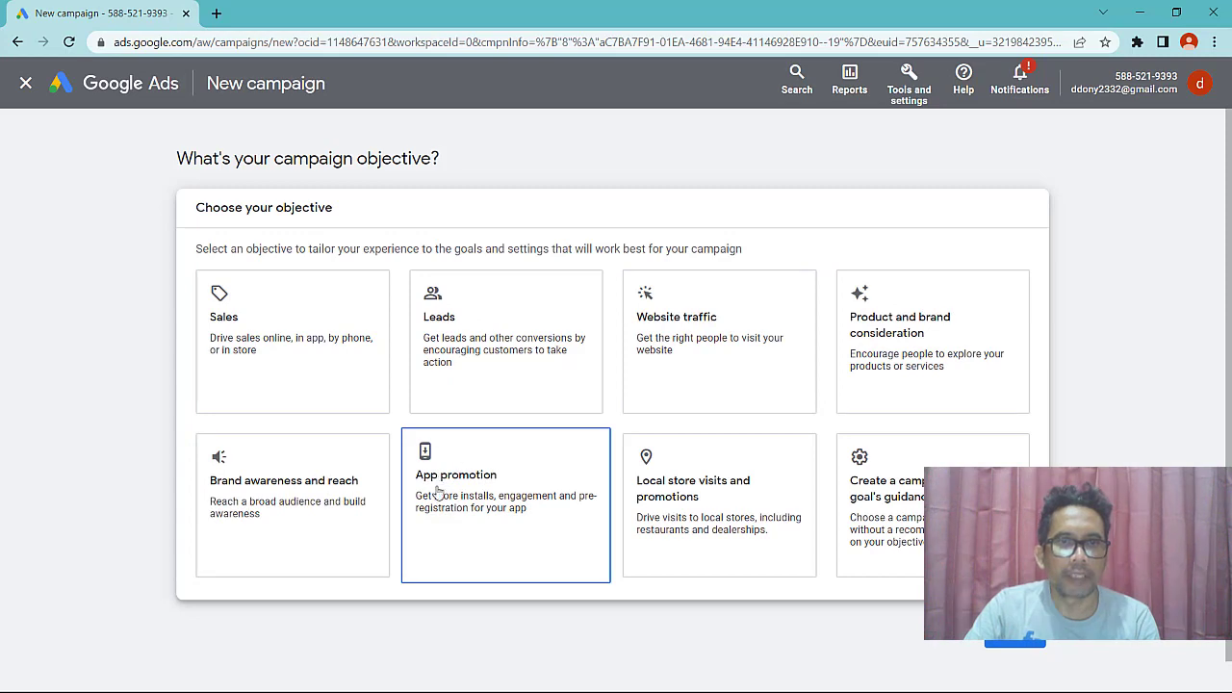
{"action": "left_click", "coordinate": [636, 515]}
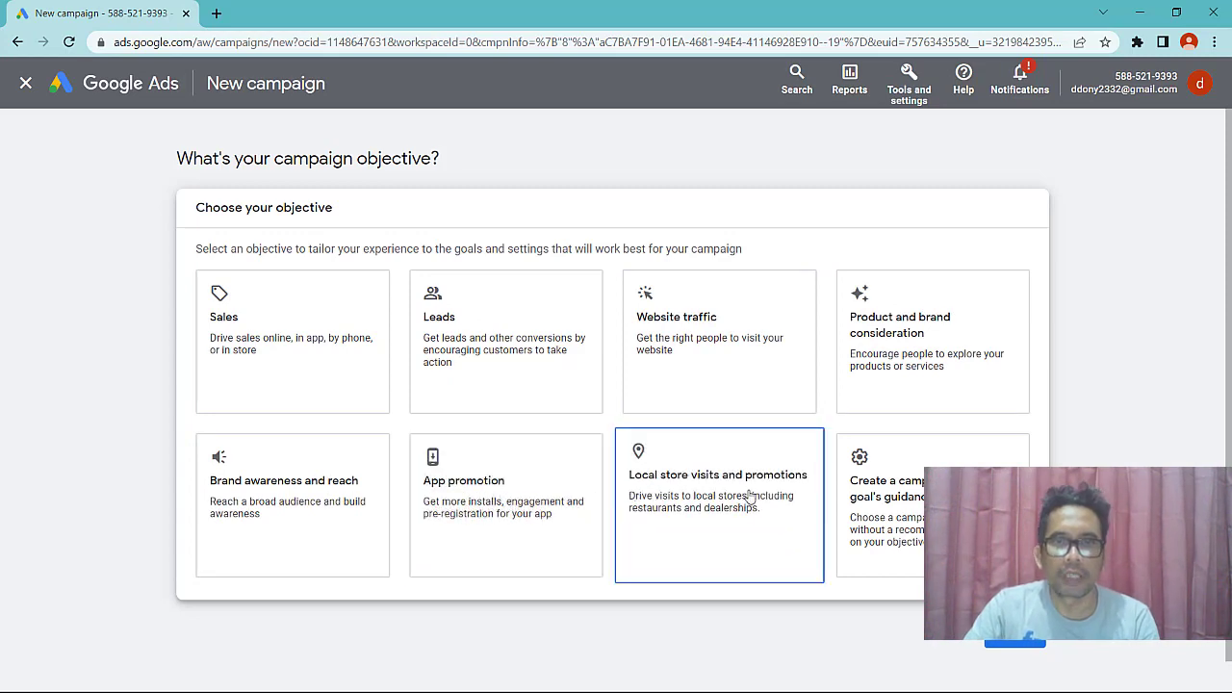
{"action": "left_click", "coordinate": [837, 496]}
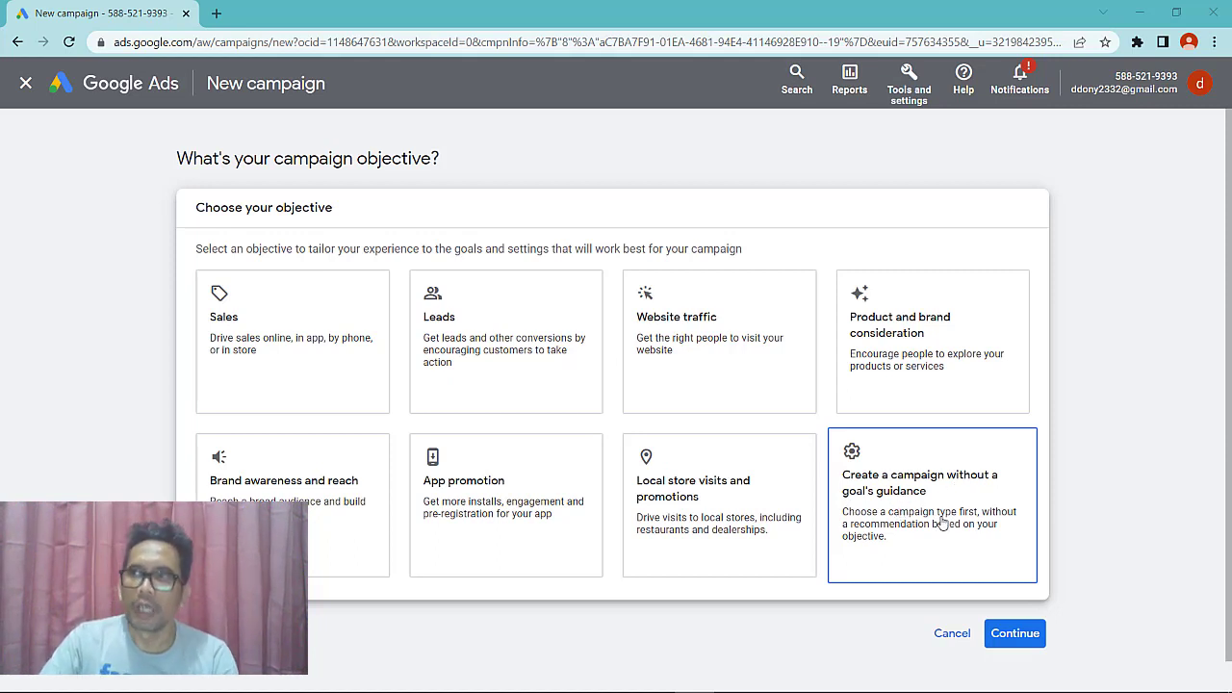
{"action": "left_click", "coordinate": [907, 525]}
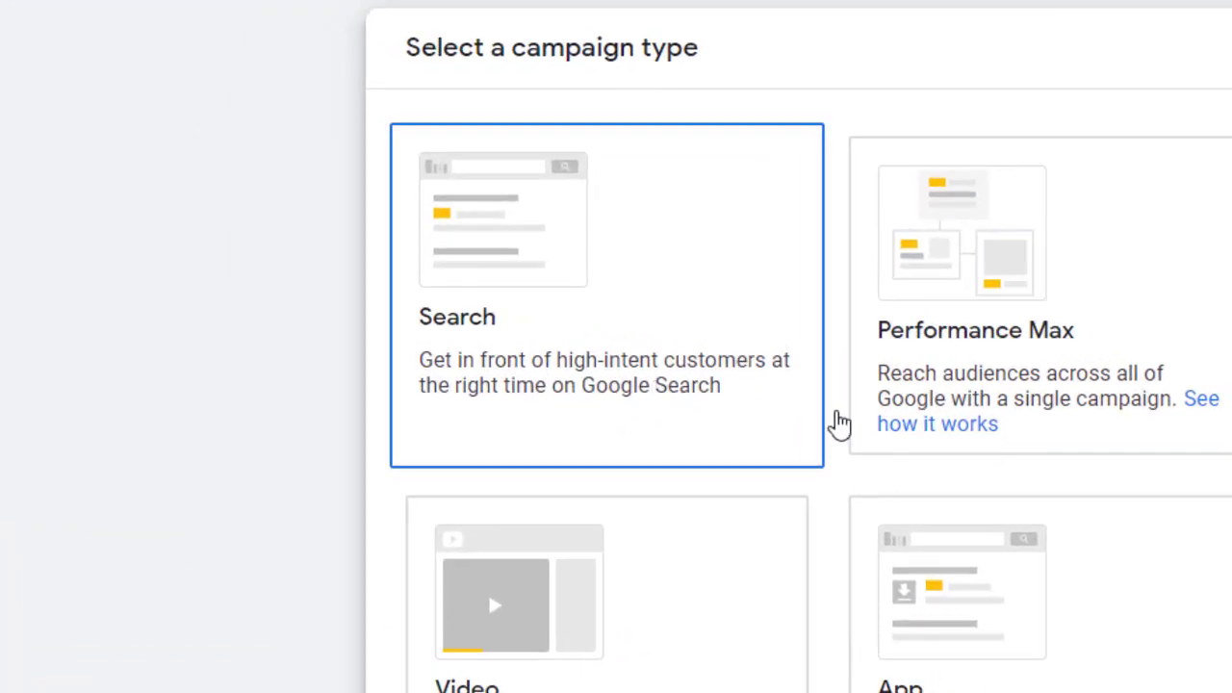
- Go through the campaign types and choose Search for the new campaign
{"action": "left_click", "coordinate": [982, 418]}
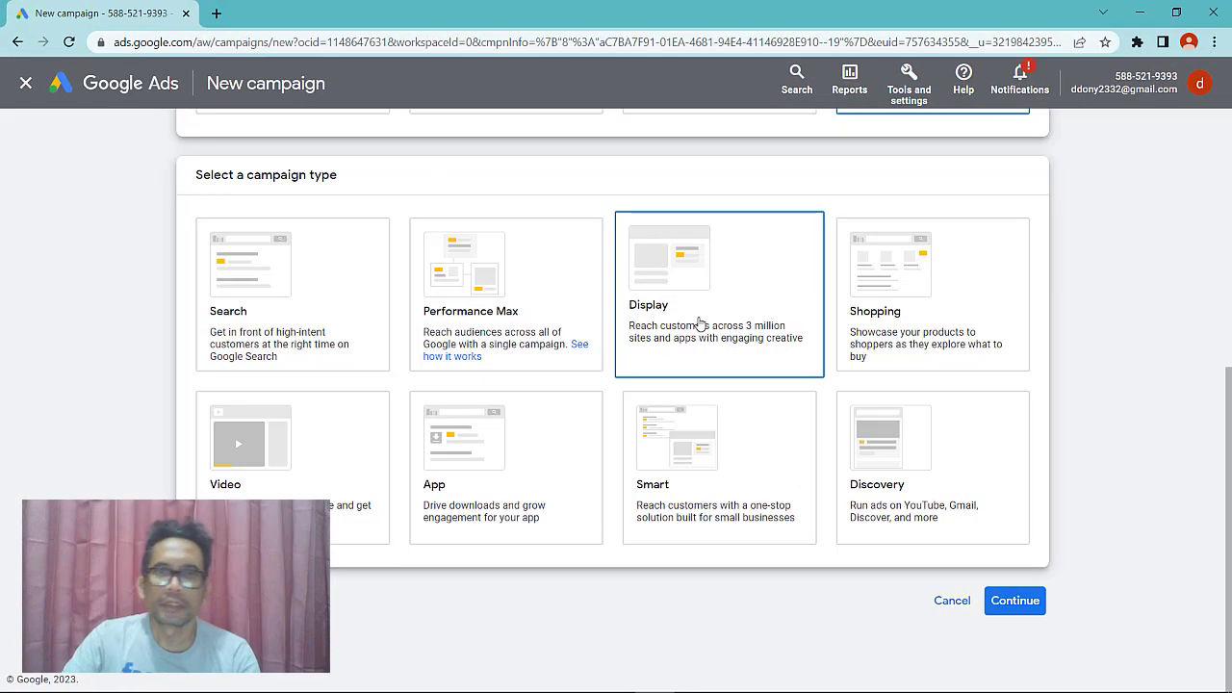
{"action": "left_click", "coordinate": [1064, 333]}
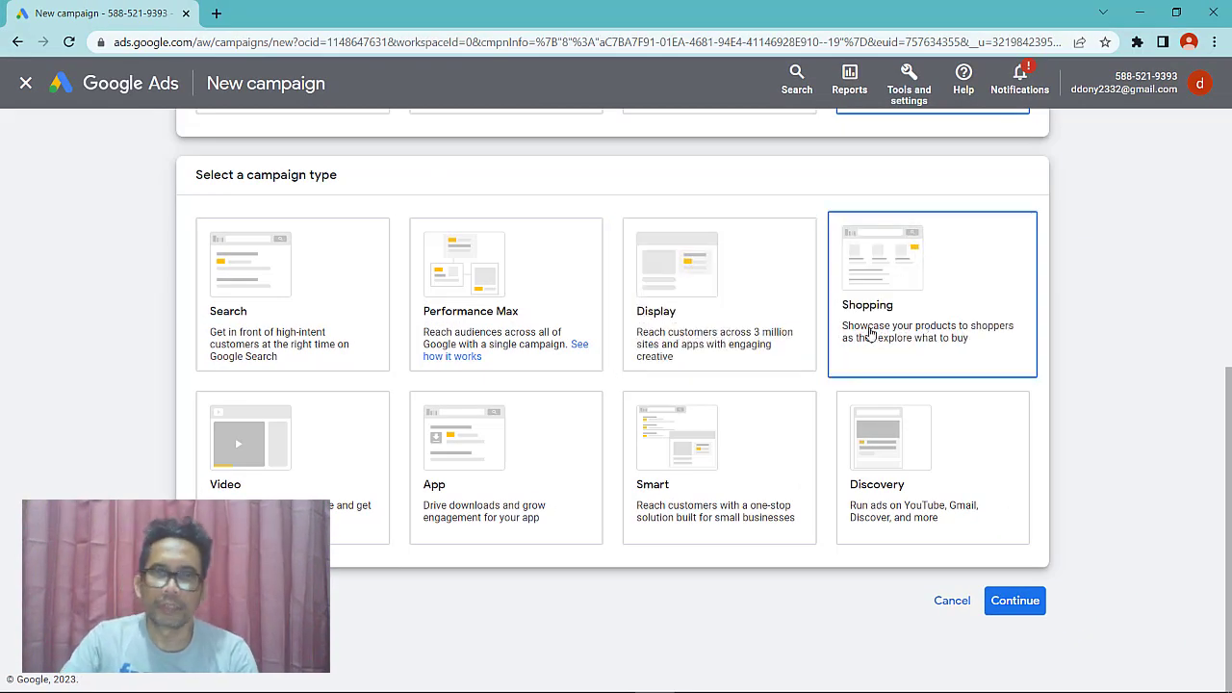
{"action": "left_click", "coordinate": [247, 464]}
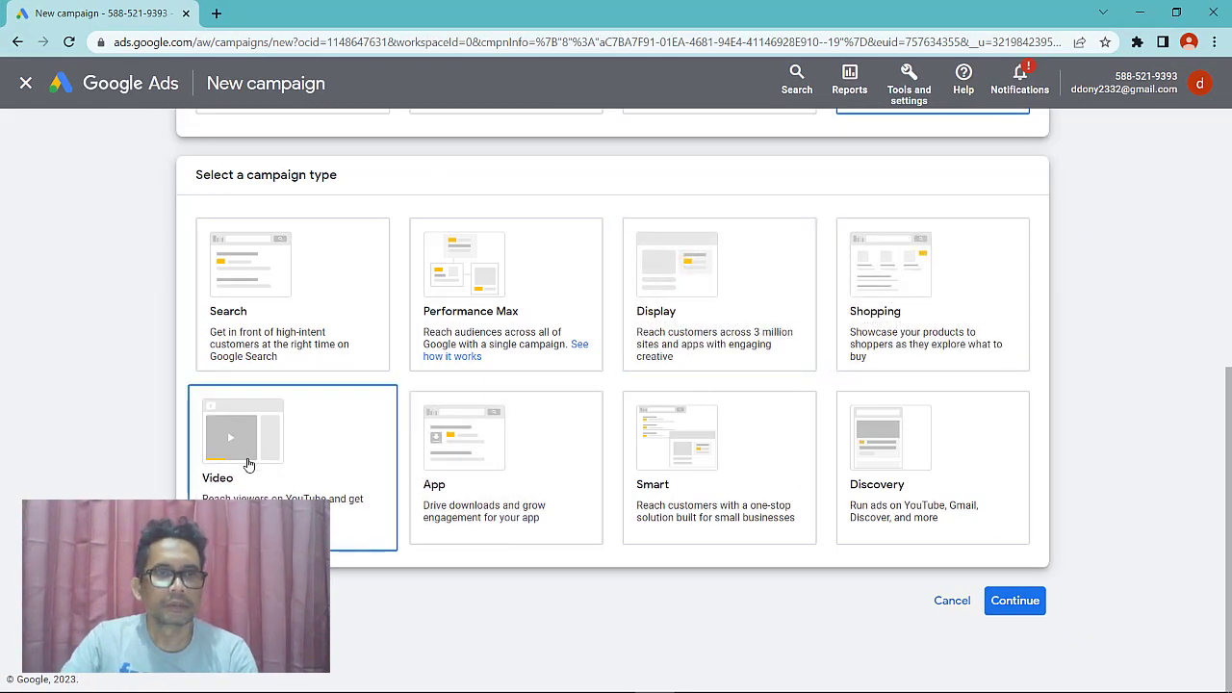
{"action": "left_click", "coordinate": [498, 476]}
{"action": "left_click", "coordinate": [660, 477]}
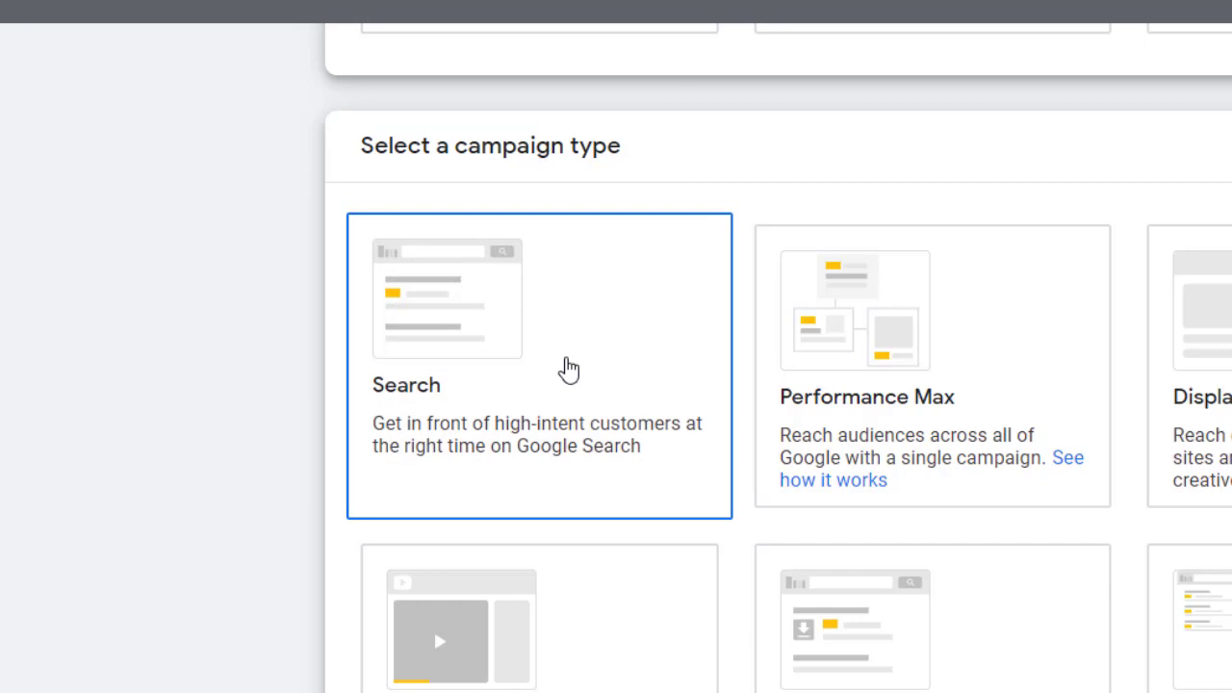
{"action": "scroll", "coordinate": [568, 369], "scroll_direction": "down", "scroll_amount": 6}
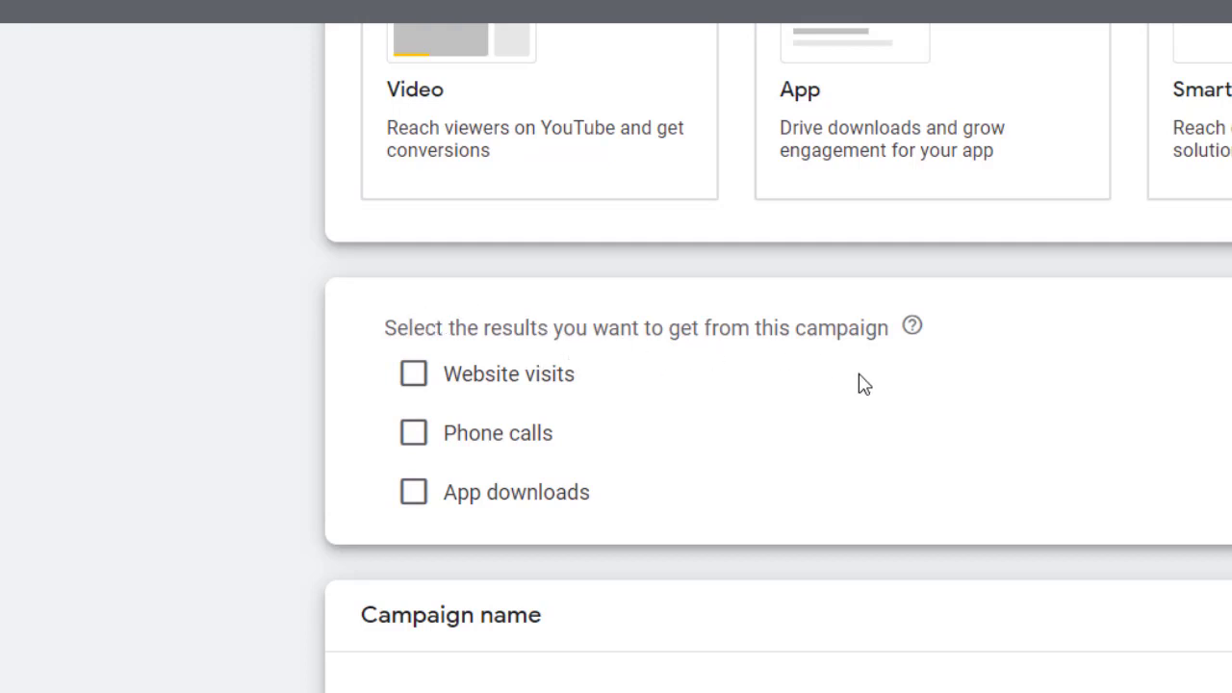
{"action": "left_click", "coordinate": [413, 375]}
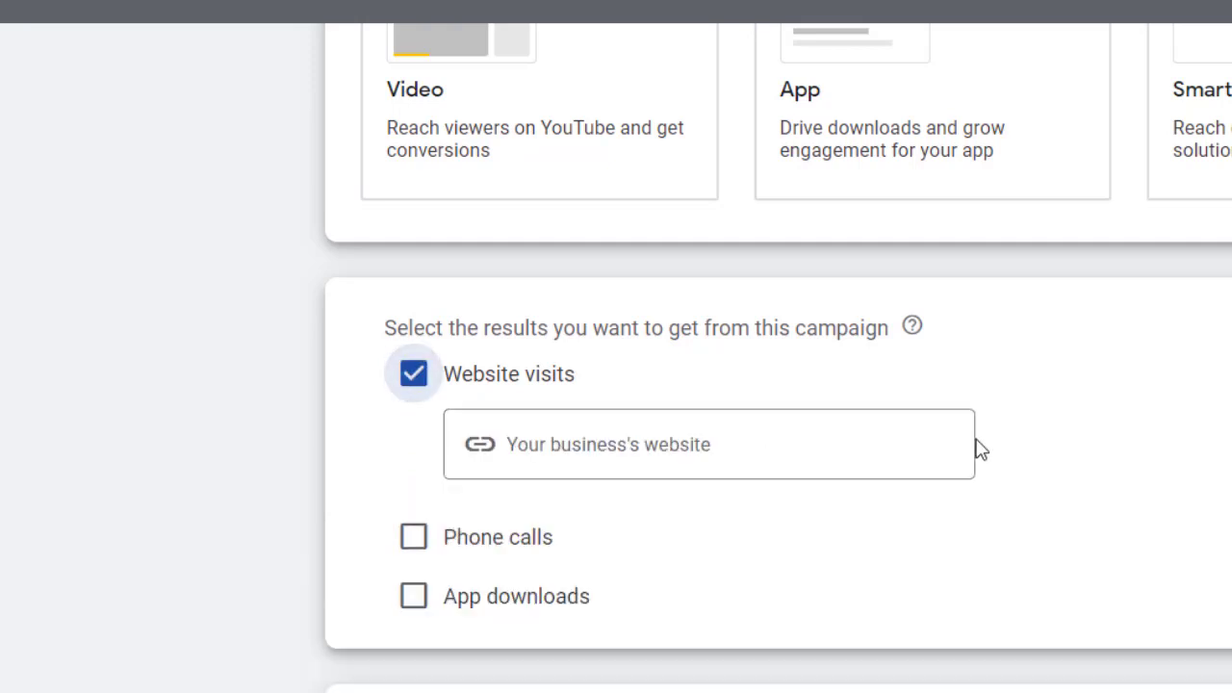
{"action": "left_click", "coordinate": [562, 442]}
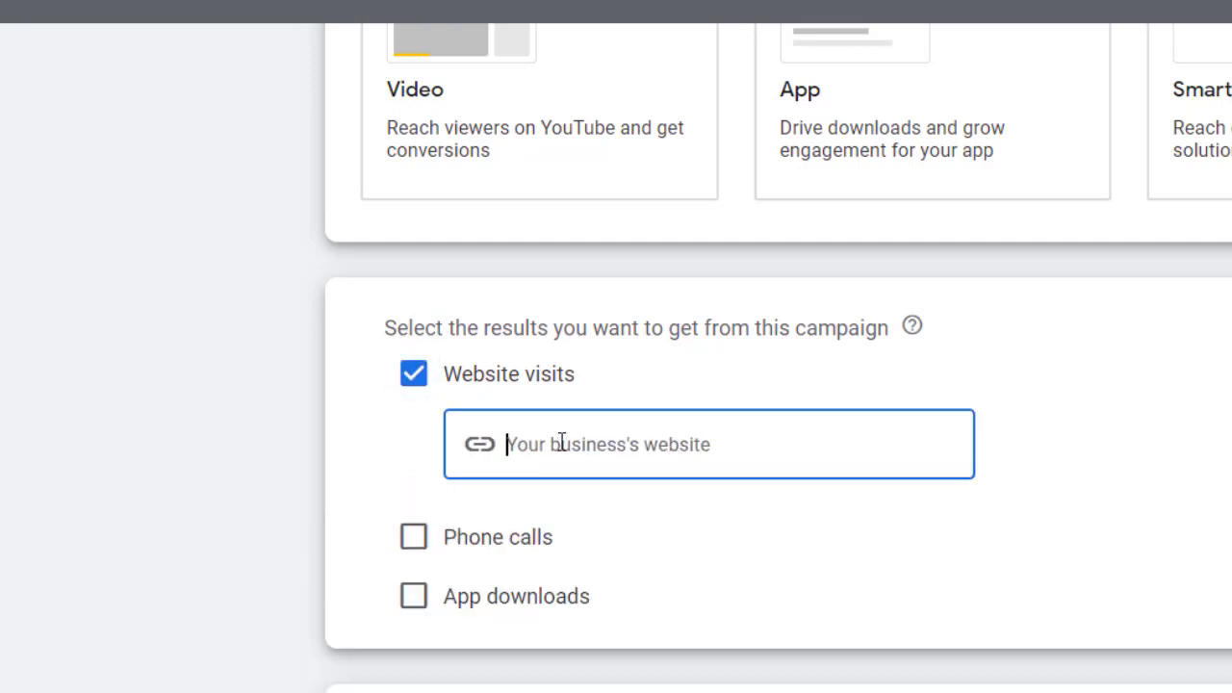
{"action": "type", "text": "www"}
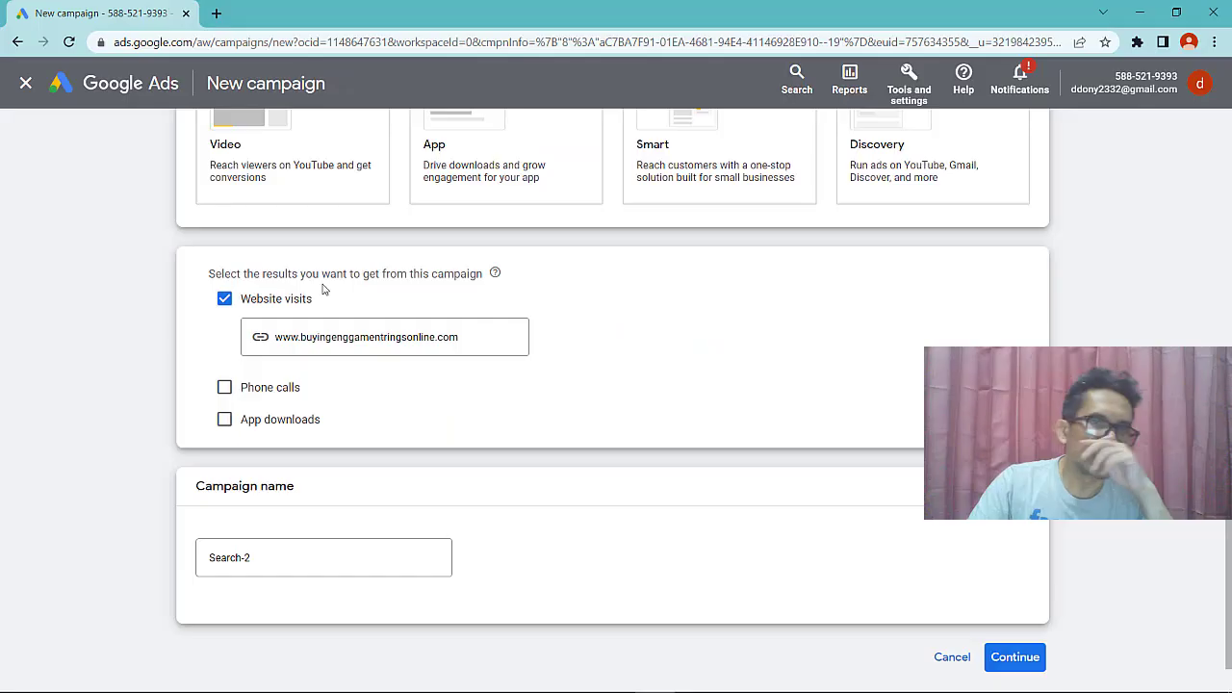
- Name the campaign "buying enggament rings online" and continue to the bidding settings
{"action": "scroll", "coordinate": [674, 336], "scroll_direction": "down", "scroll_amount": 1}
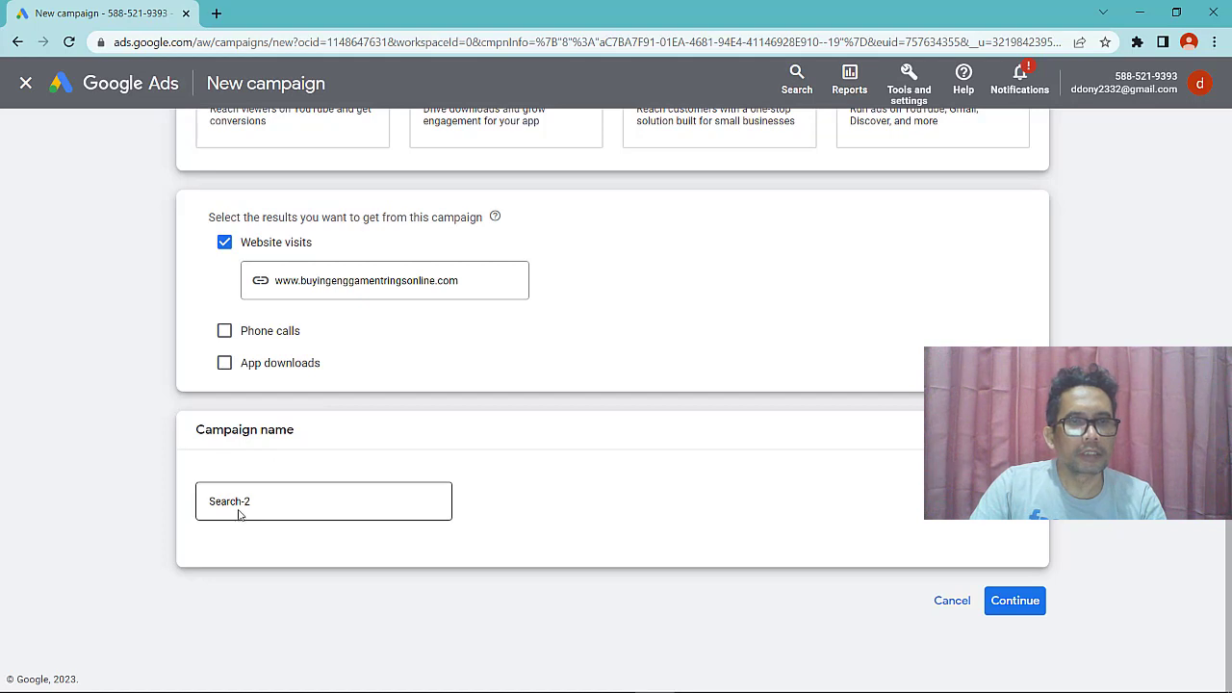
{"action": "left_click", "coordinate": [374, 500]}
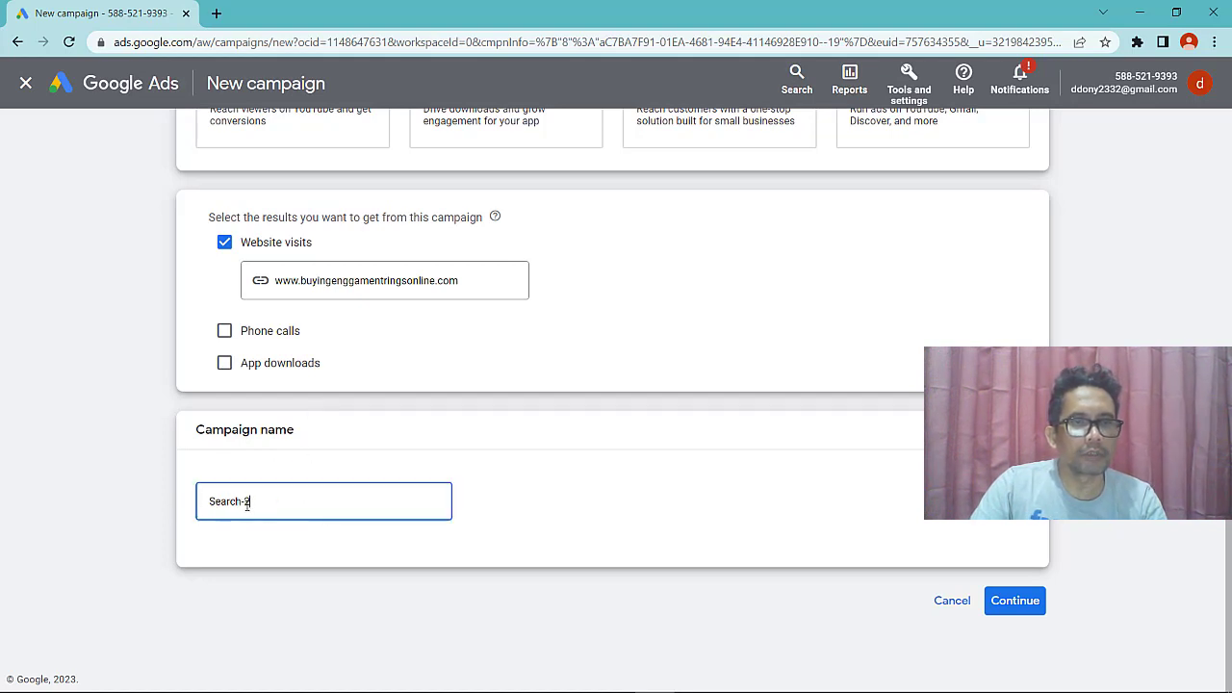
{"action": "left_click_drag", "start_coordinate": [234, 503], "coordinate": [177, 510]}
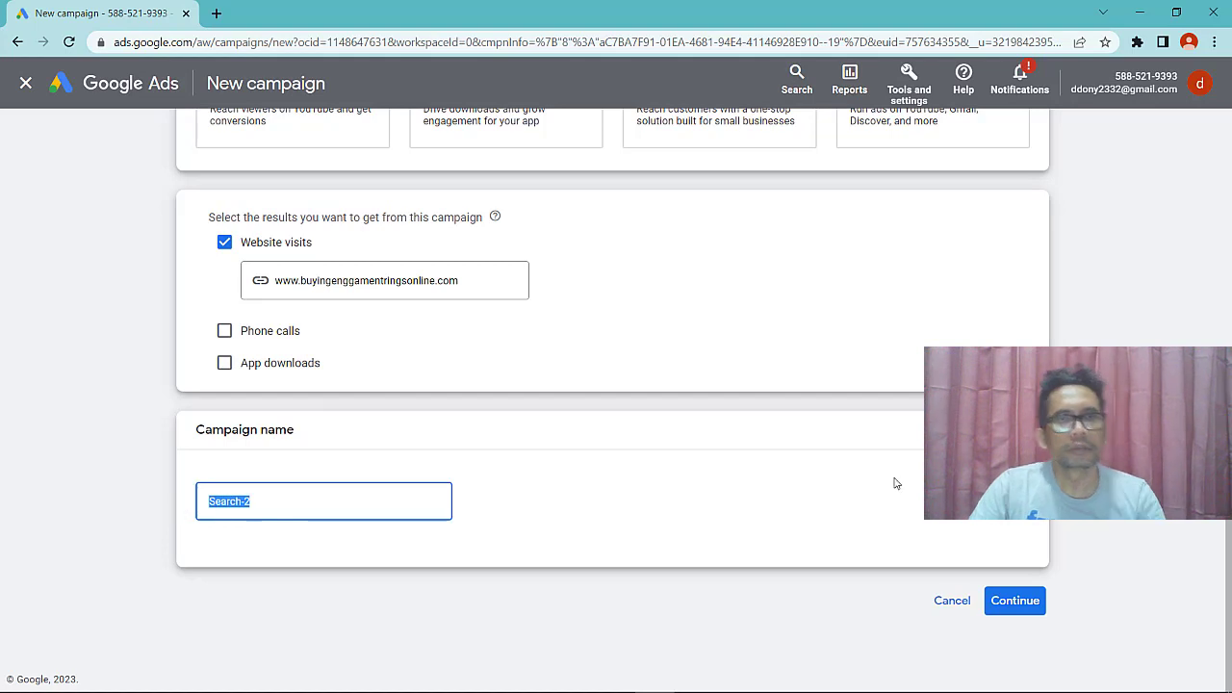
{"action": "type", "text": "buyingenggamentringsonline"}
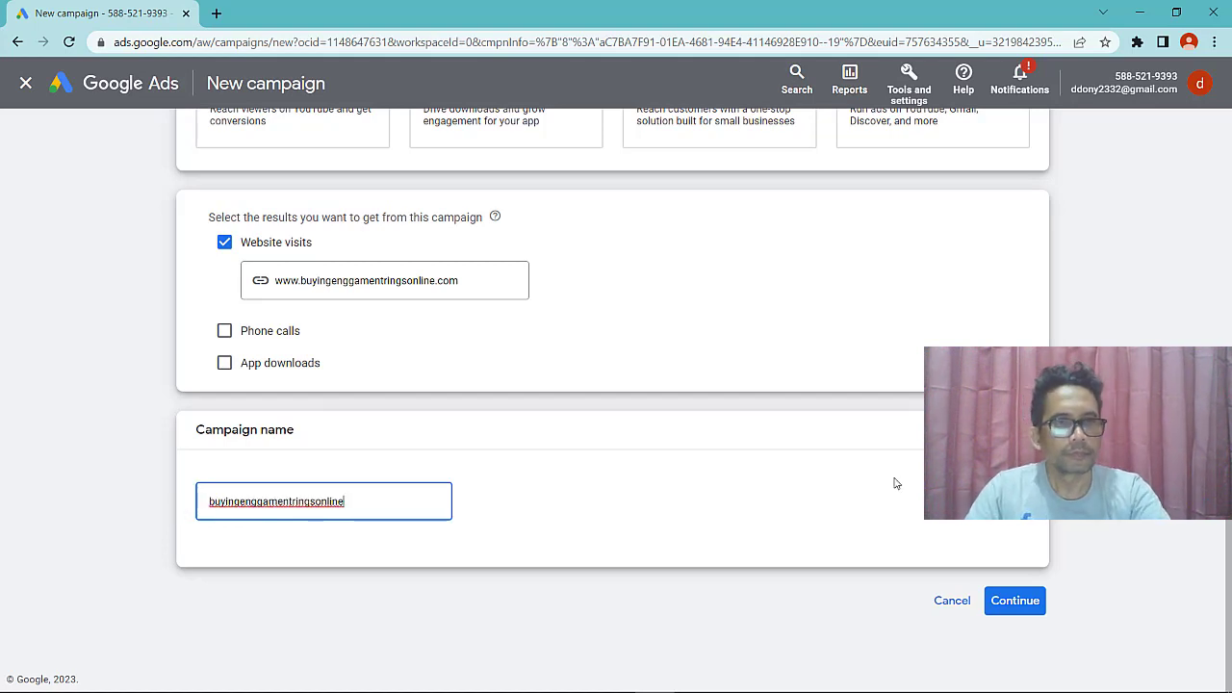
{"action": "left_click", "coordinate": [241, 503]}
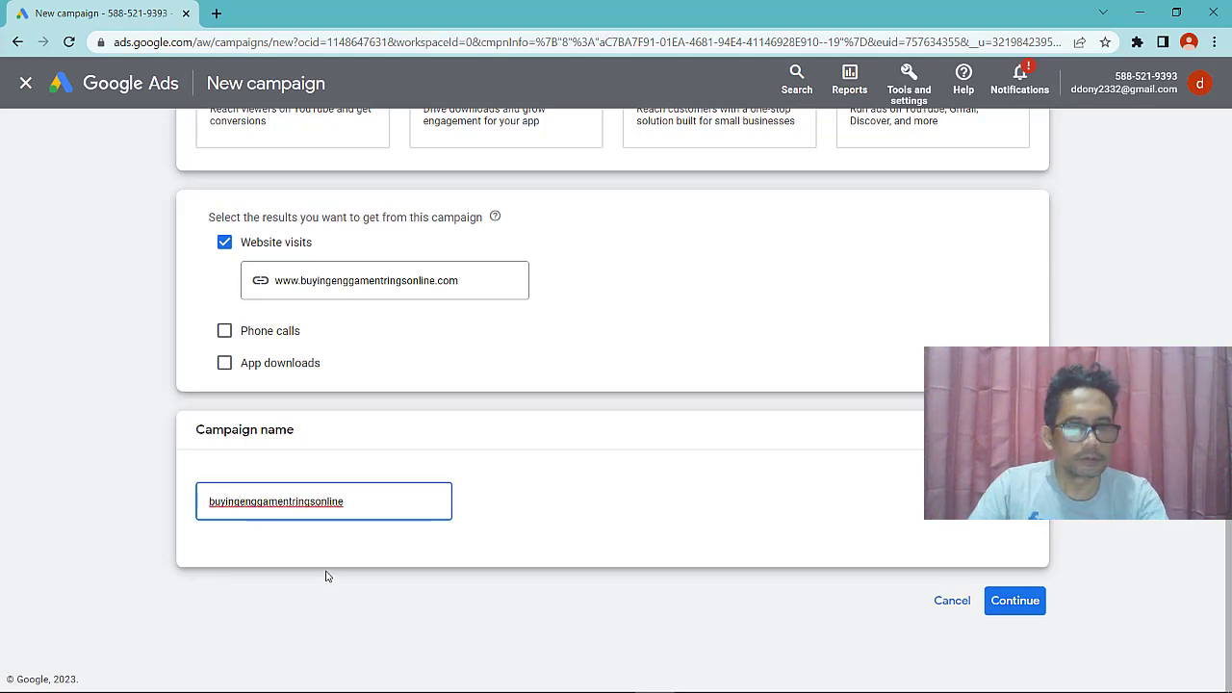
{"action": "left_click", "coordinate": [299, 503]}
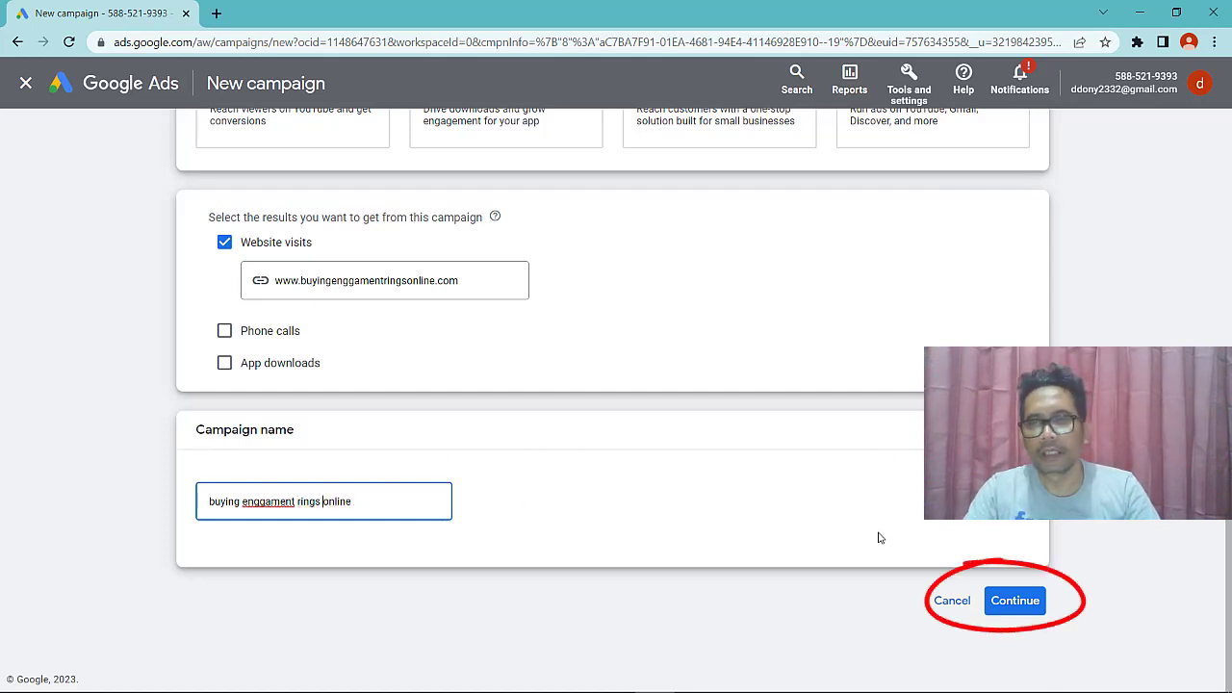
{"action": "left_click", "coordinate": [1023, 606]}
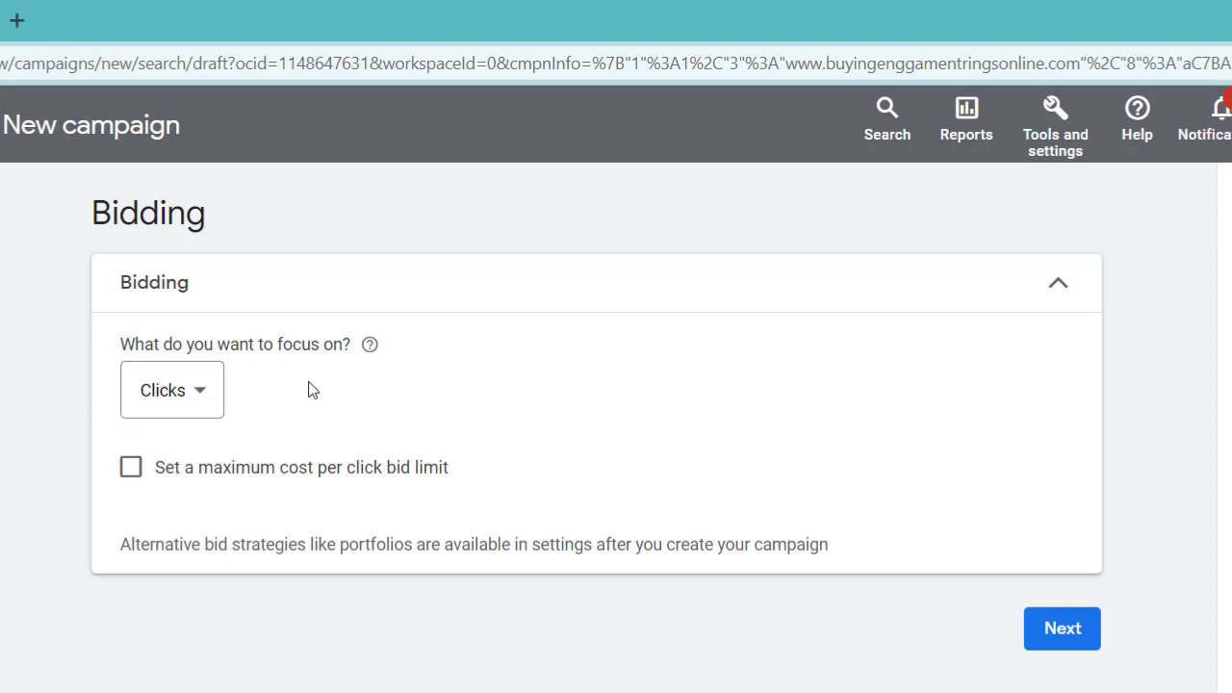
- Focus bidding on Clicks with a maximum CPC bid limit of $1, and proceed to the campaign settings
{"action": "left_click", "coordinate": [208, 400]}
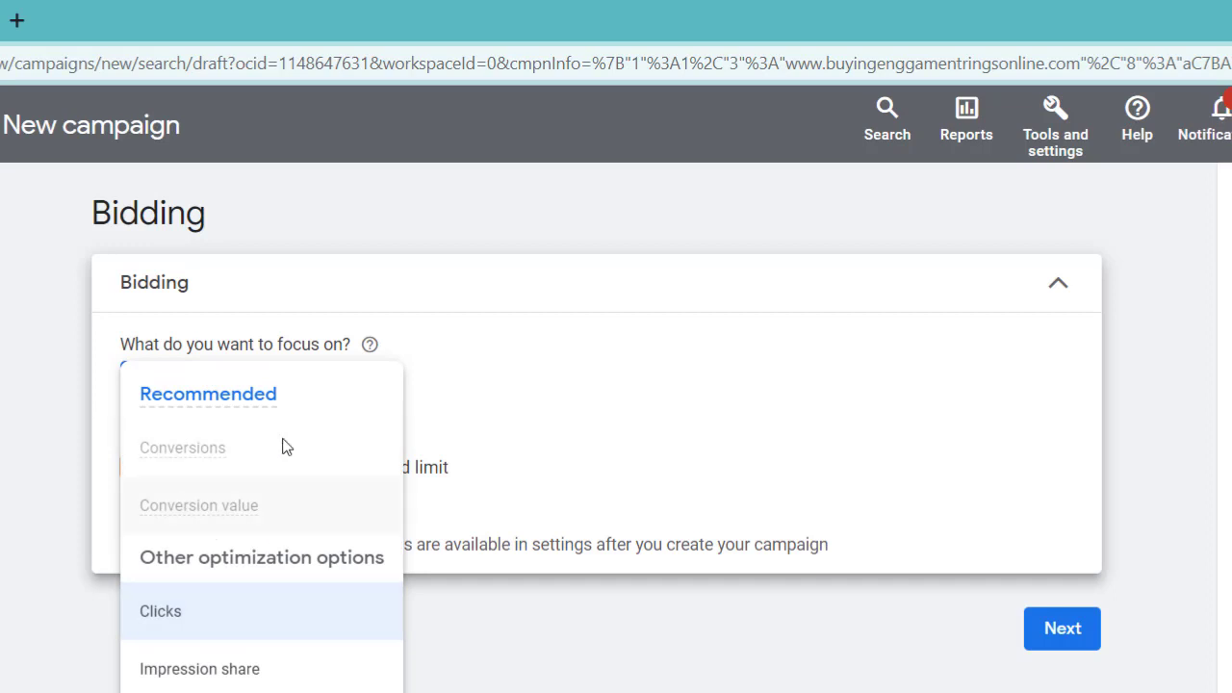
{"action": "left_click", "coordinate": [191, 616]}
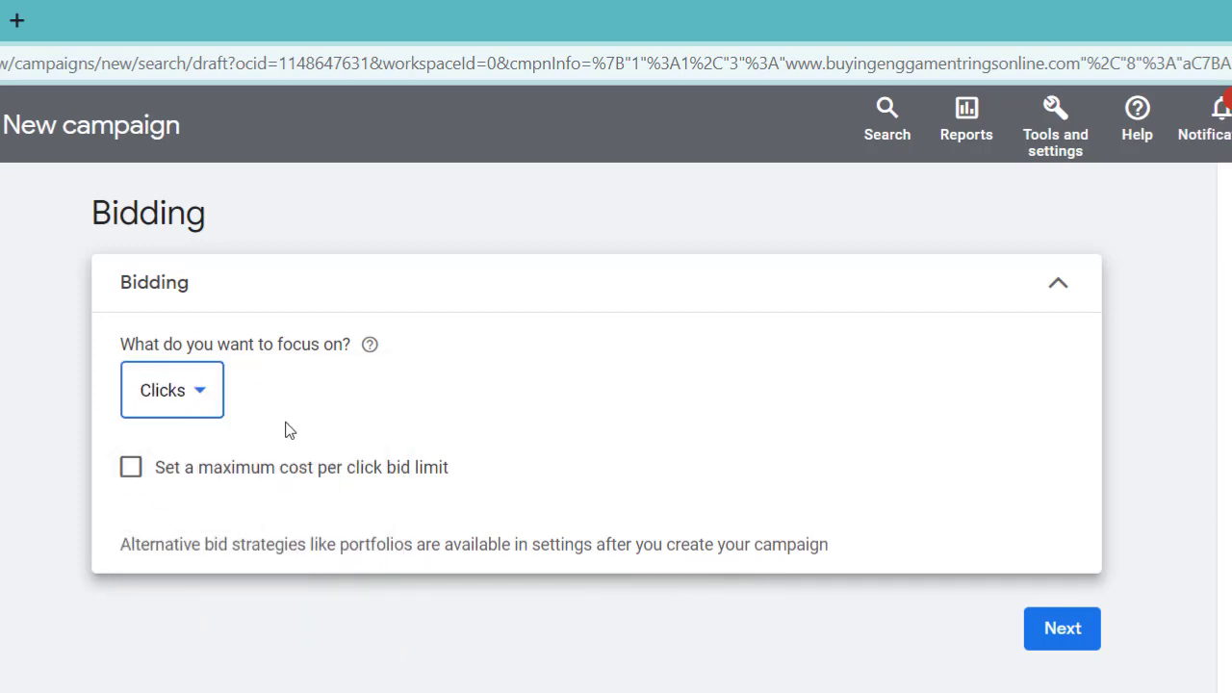
{"action": "left_click", "coordinate": [134, 469]}
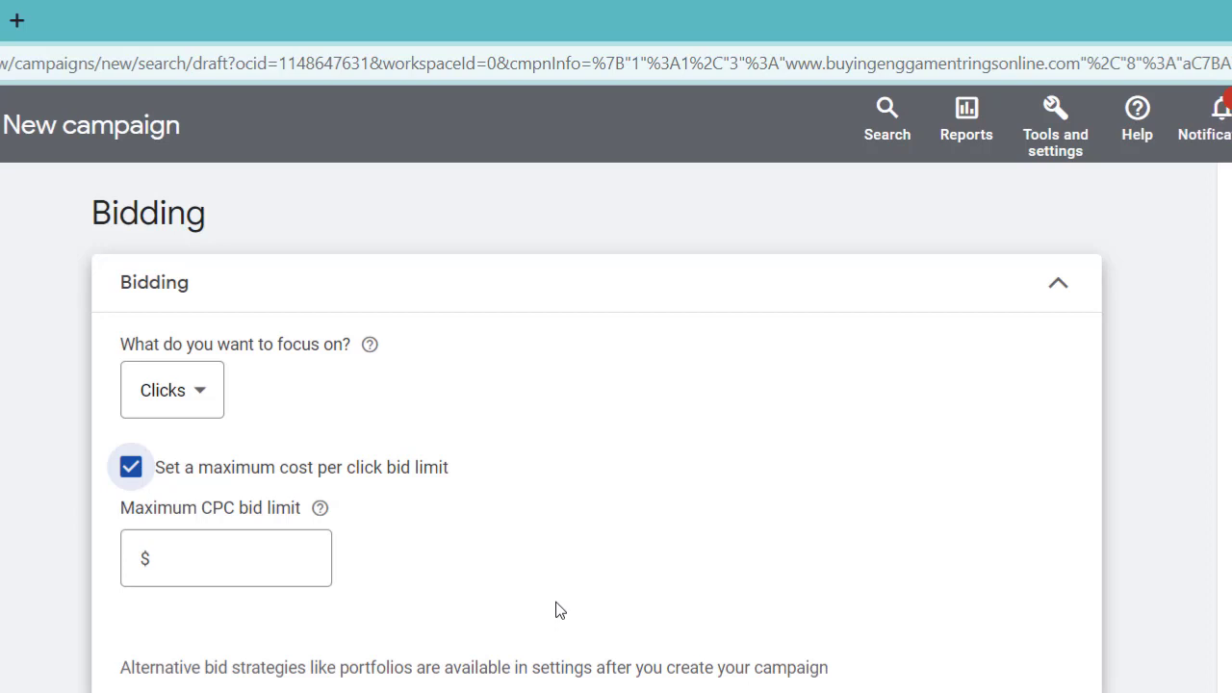
{"action": "left_click", "coordinate": [198, 559]}
{"action": "type", "text": "1"}
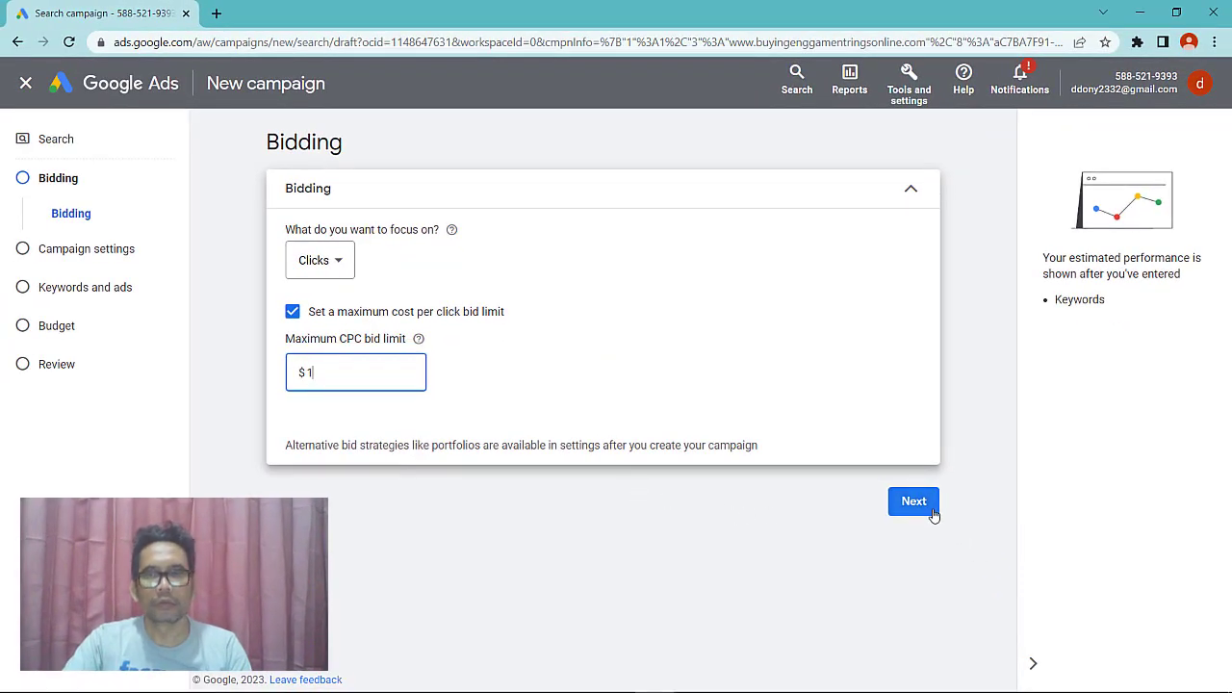
{"action": "left_click", "coordinate": [919, 506]}
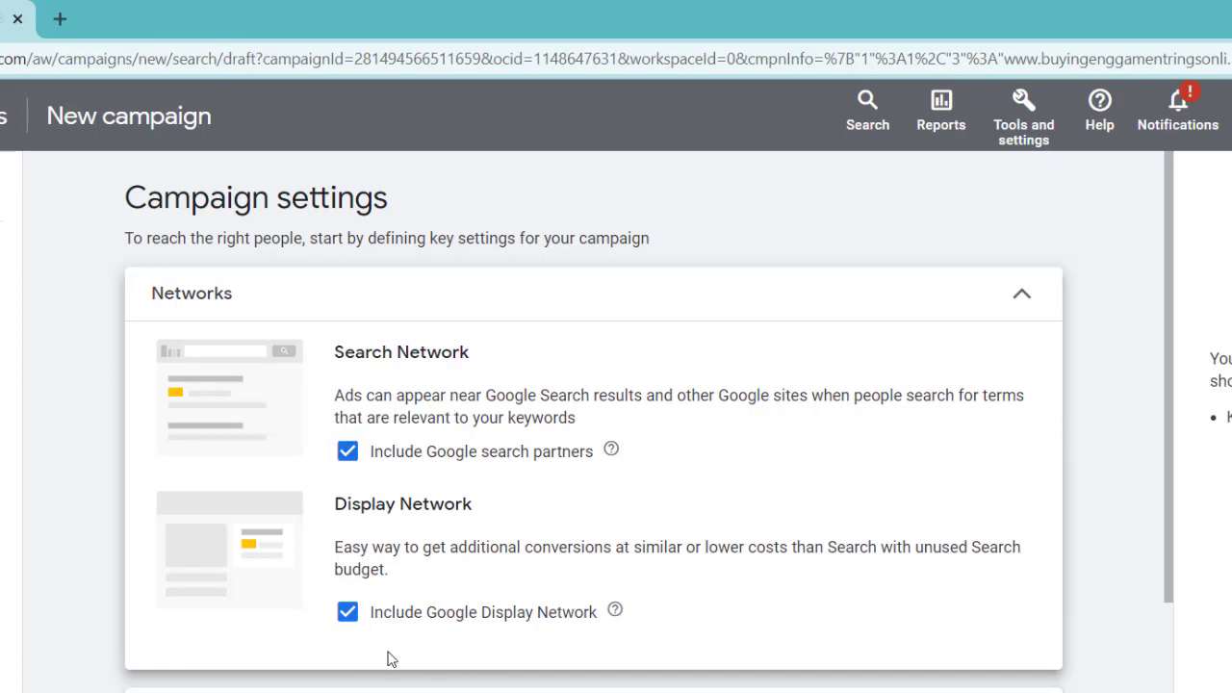
- Exclude the Google Display Network and Google search partners from the campaign's networks
{"action": "left_click", "coordinate": [347, 616]}
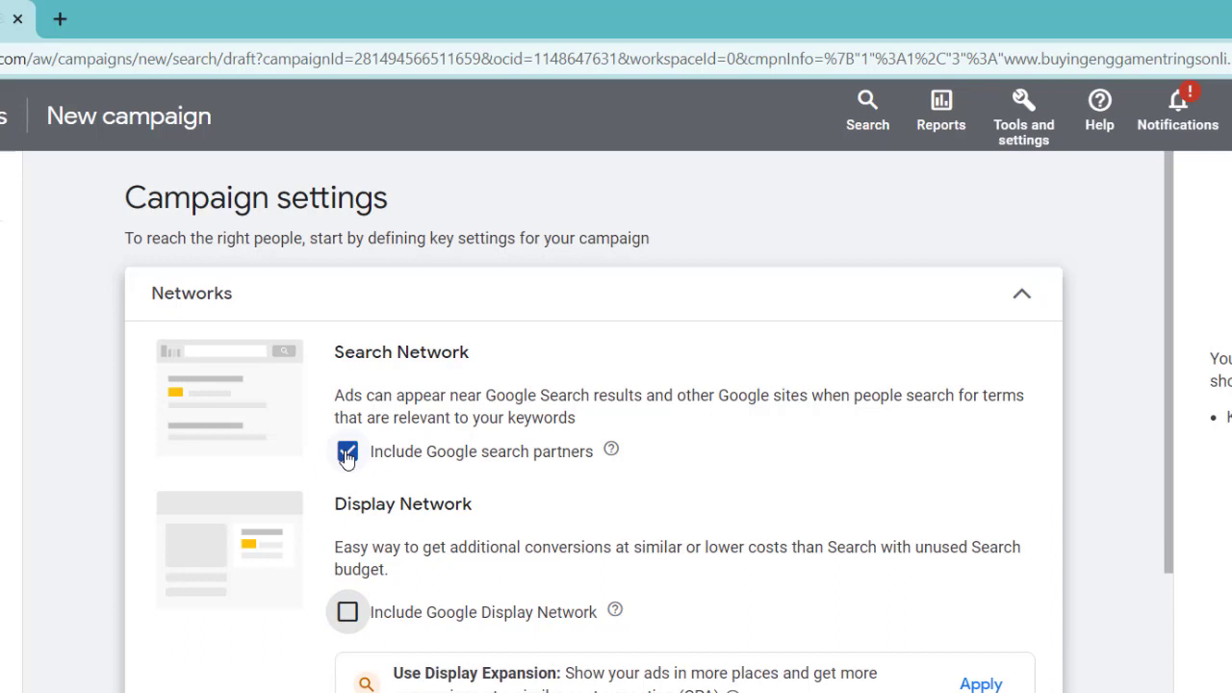
{"action": "left_click", "coordinate": [346, 452]}
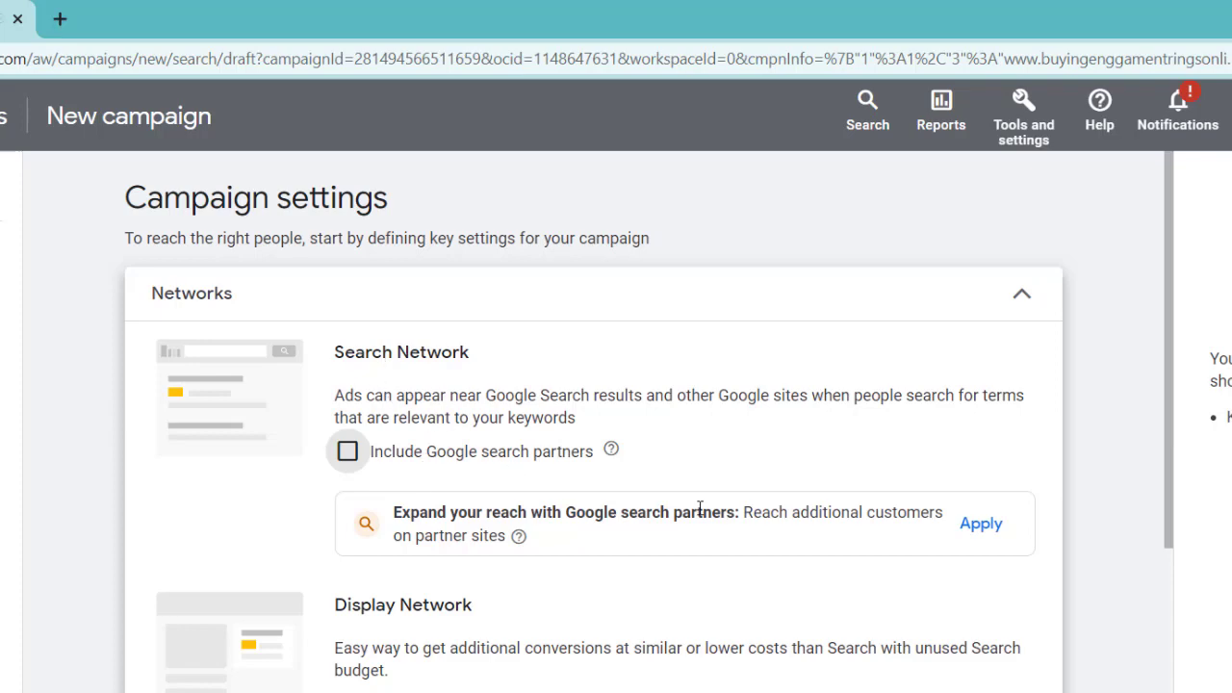
{"action": "scroll", "coordinate": [700, 508], "scroll_direction": "down", "scroll_amount": 1}
{"action": "scroll", "coordinate": [699, 516], "scroll_direction": "down", "scroll_amount": 2}
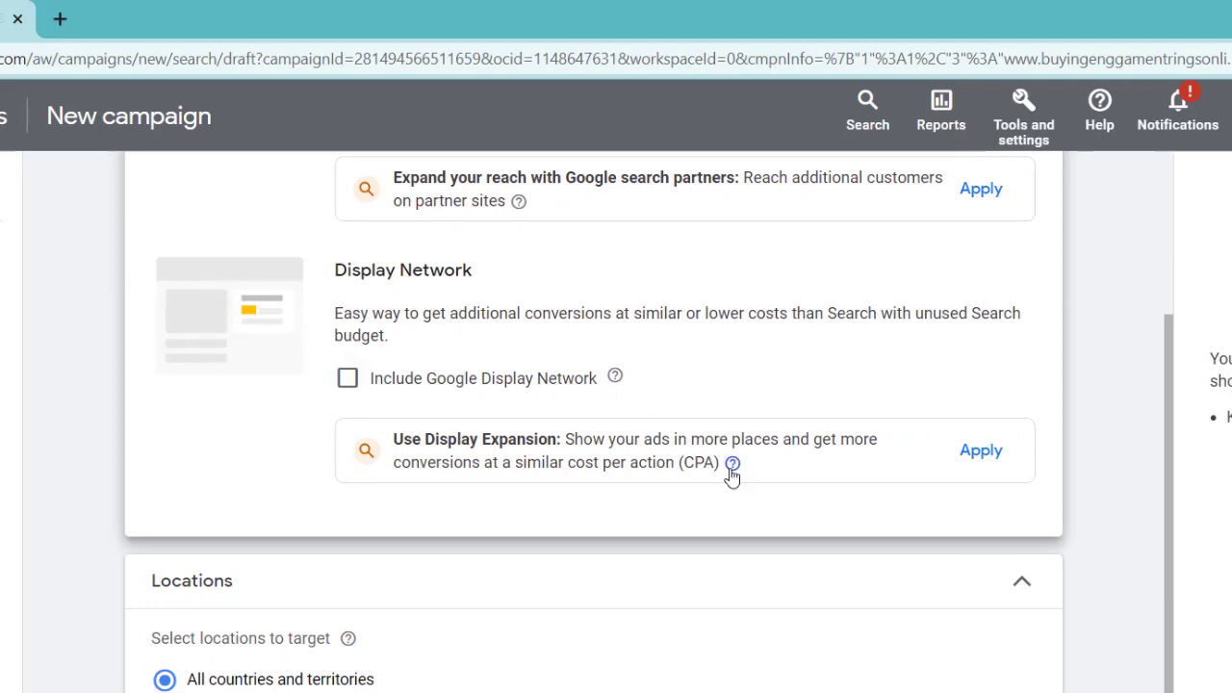
- Target the United States and Canada, and restrict targeting to people in or regularly in the targeted locations
{"action": "mouse_move", "coordinate": [730, 470]}
{"action": "scroll", "coordinate": [567, 420], "scroll_direction": "down", "scroll_amount": 3}
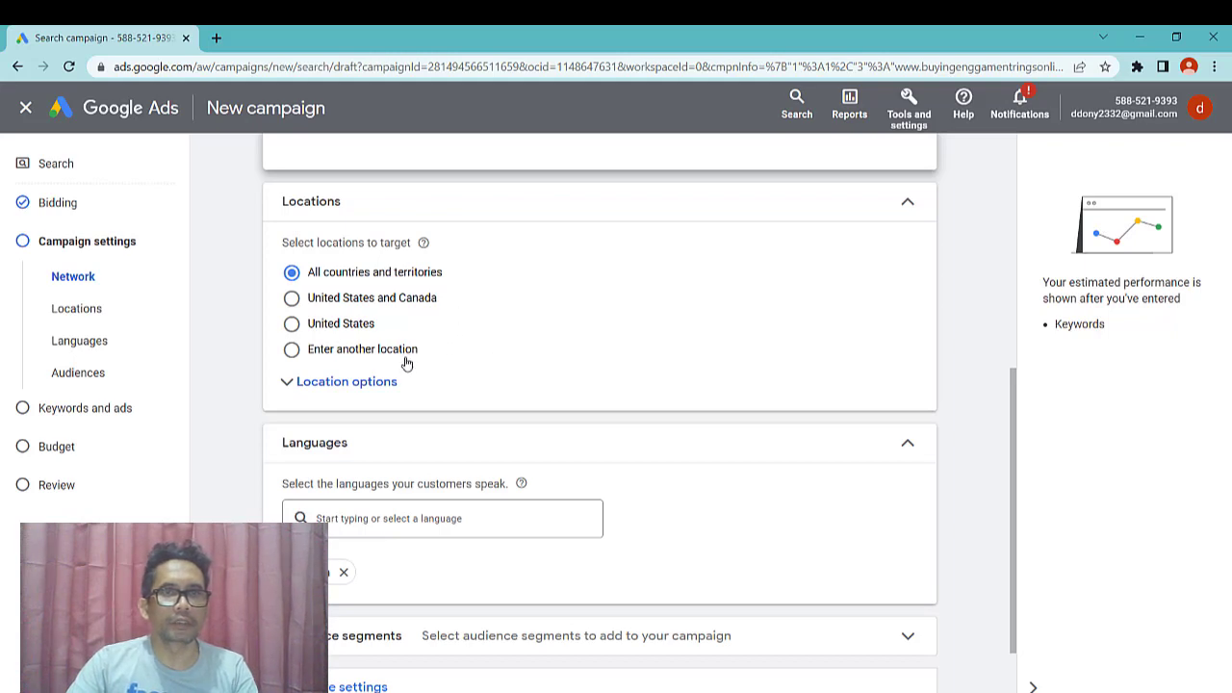
{"action": "left_click", "coordinate": [291, 299]}
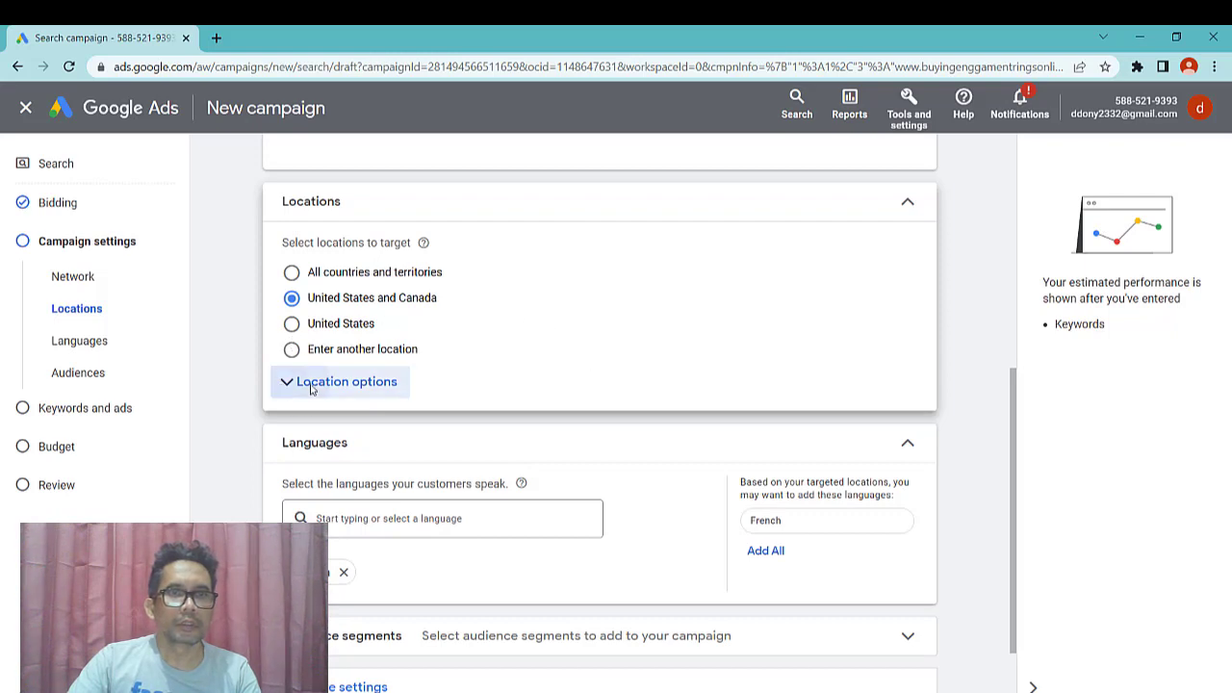
{"action": "left_click", "coordinate": [310, 383]}
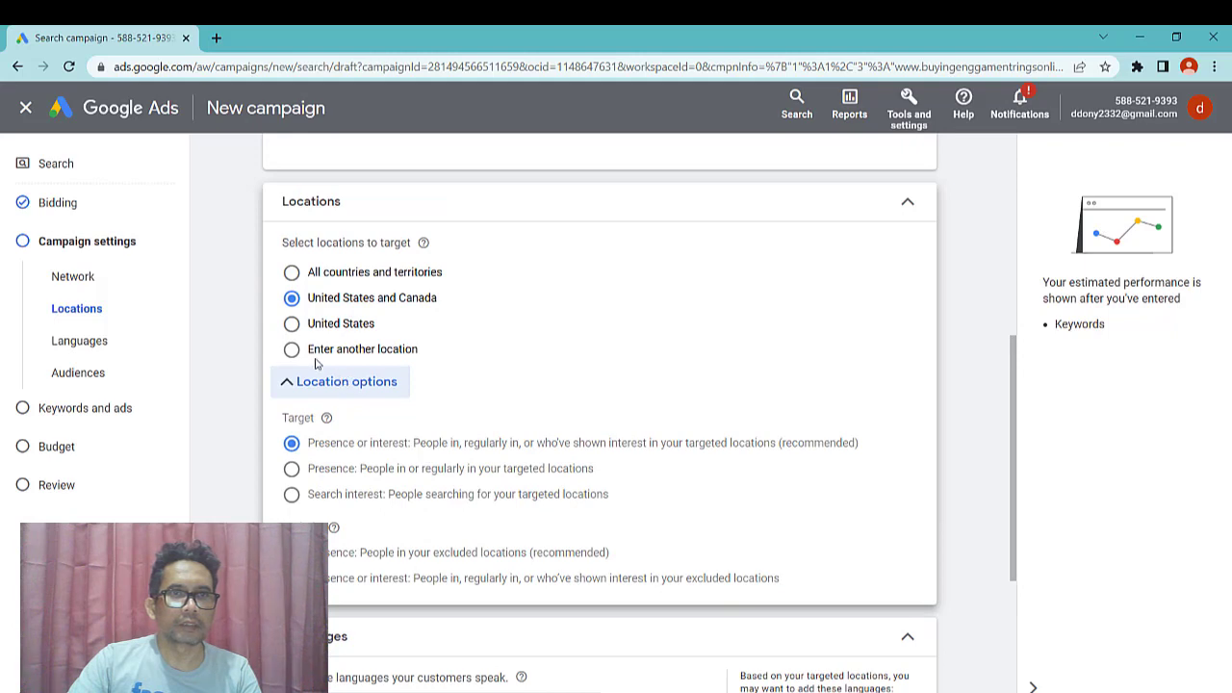
{"action": "left_click", "coordinate": [291, 350]}
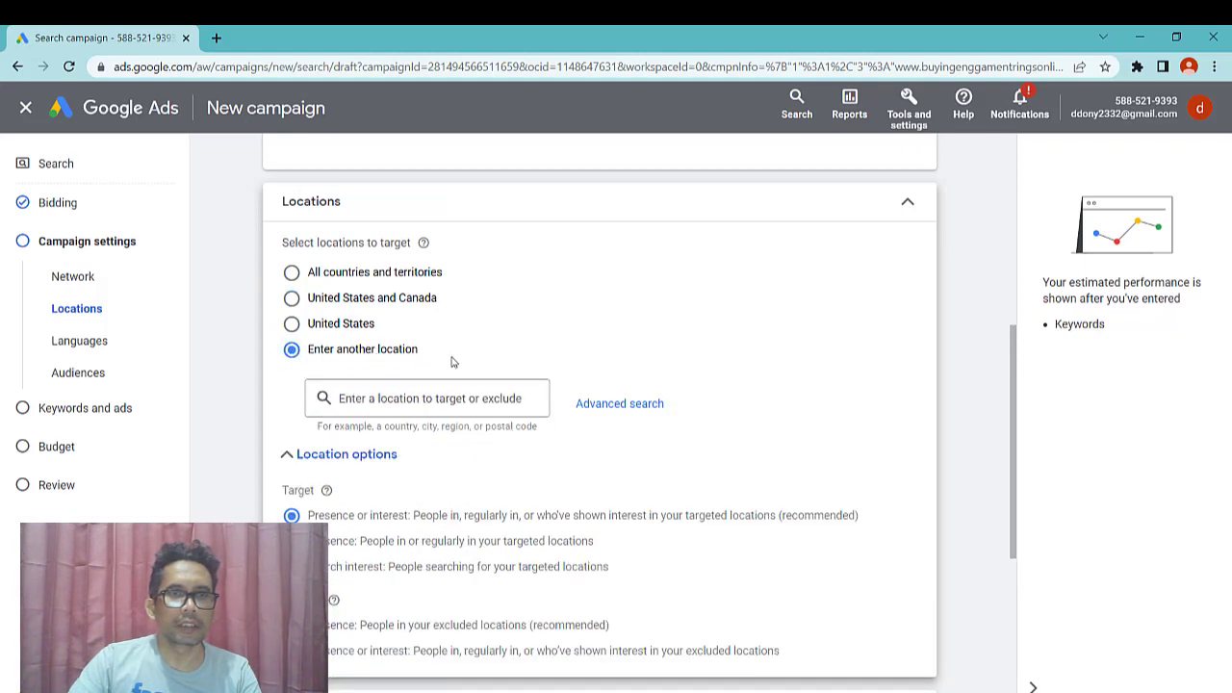
{"action": "left_click", "coordinate": [292, 298]}
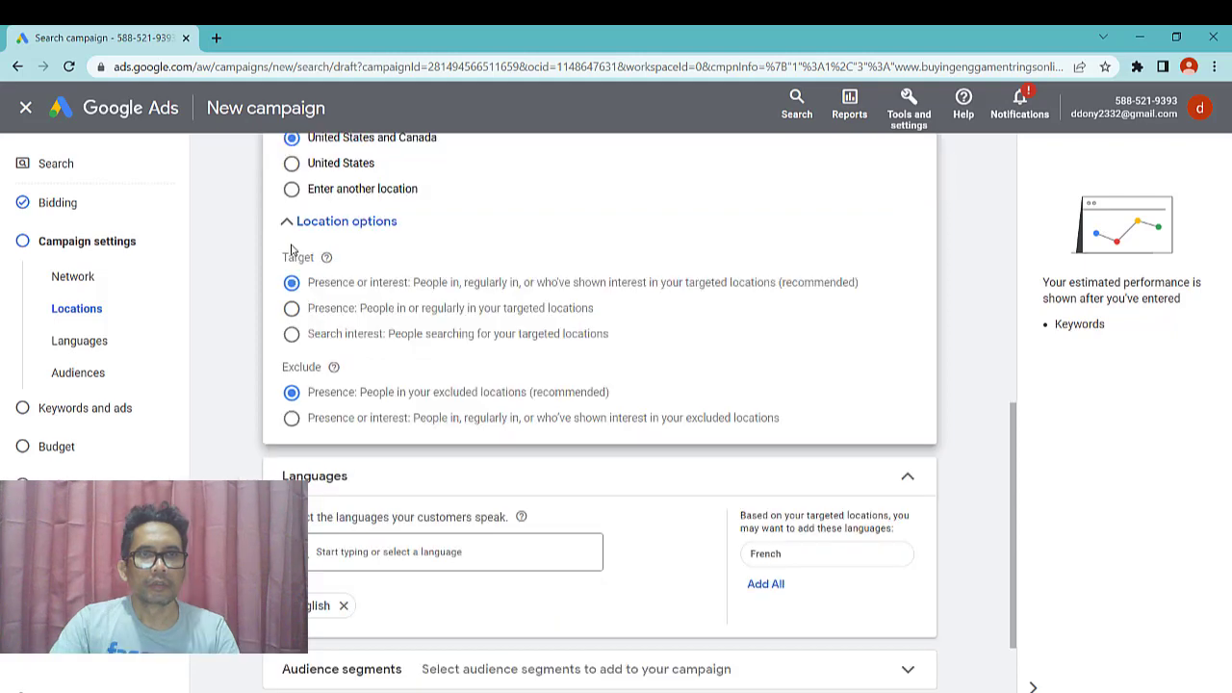
{"action": "left_click", "coordinate": [291, 309]}
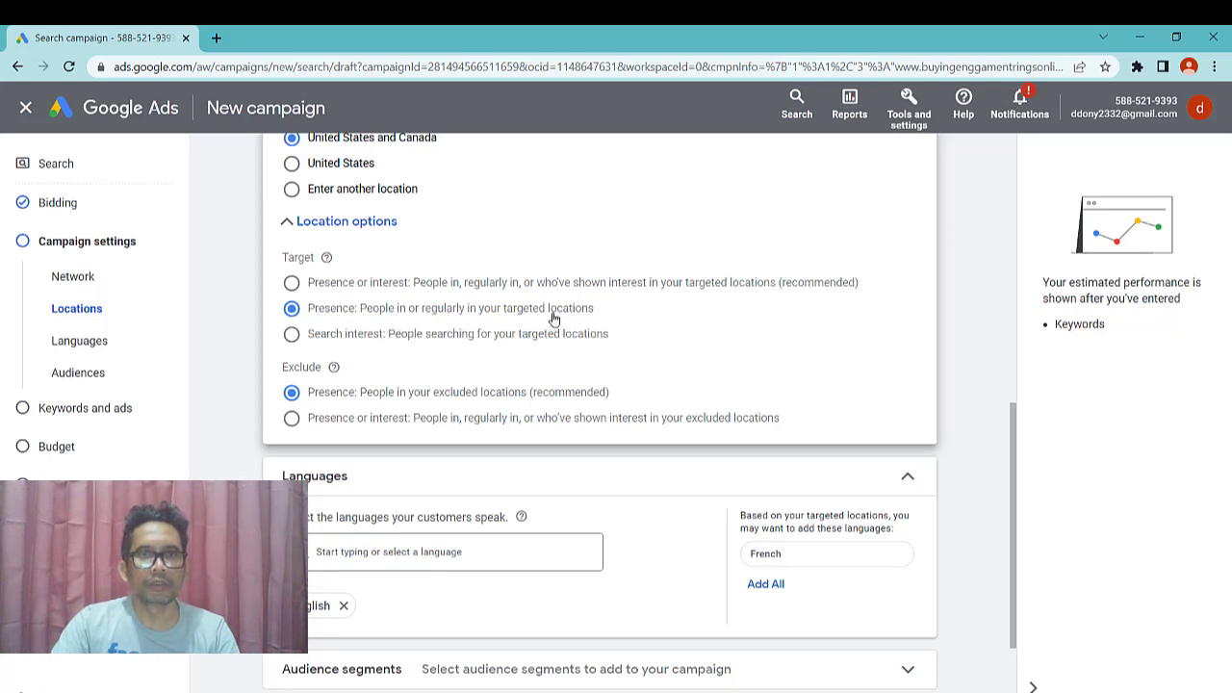
- Reveal the additional campaign settings and open the ad rotation options
{"action": "scroll", "coordinate": [696, 318], "scroll_direction": "down", "scroll_amount": 2}
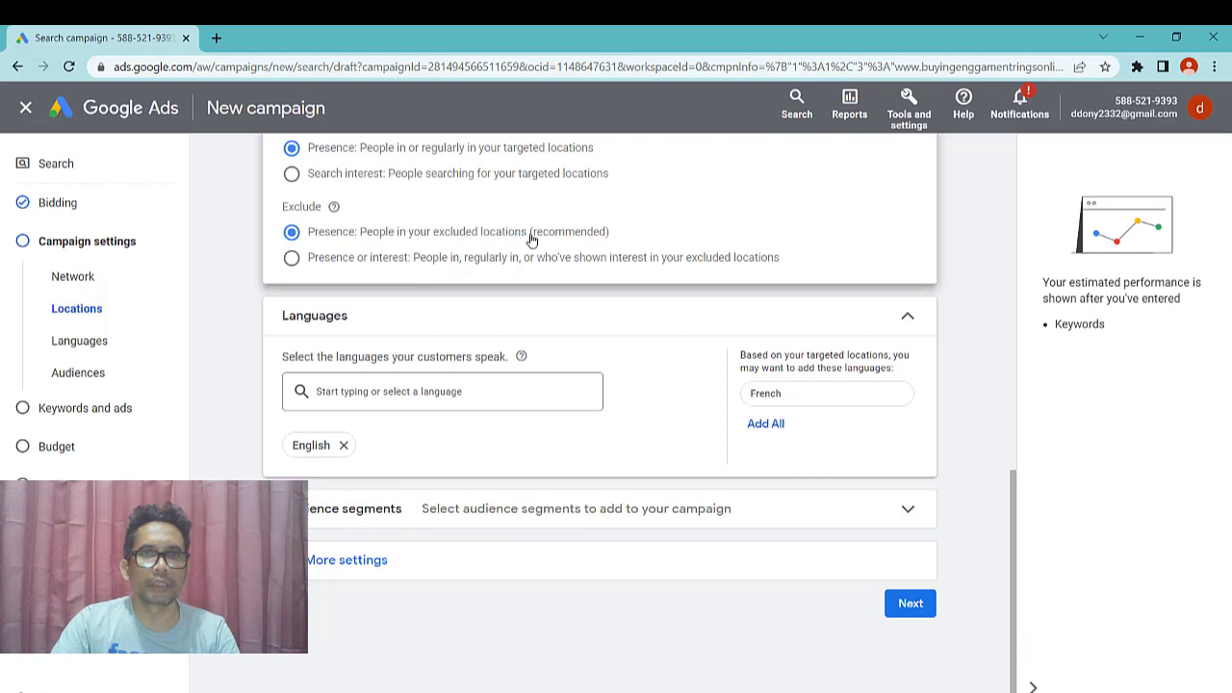
{"action": "scroll", "coordinate": [665, 352], "scroll_direction": "down", "scroll_amount": 1}
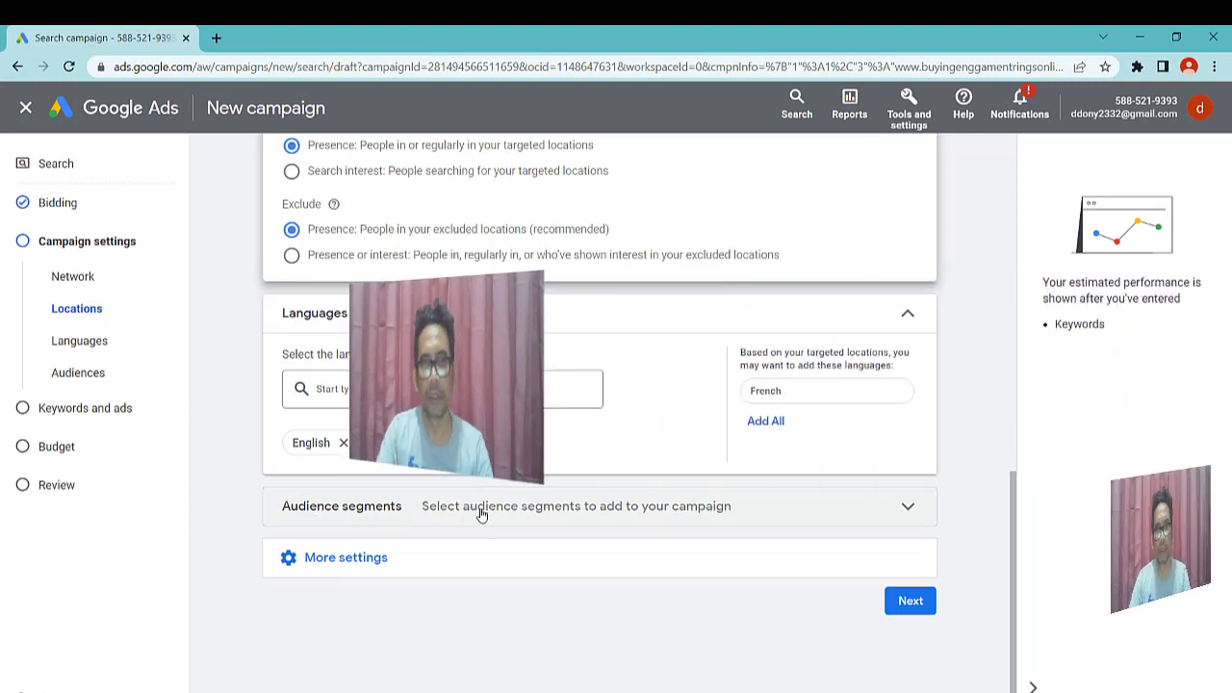
{"action": "left_click", "coordinate": [419, 564]}
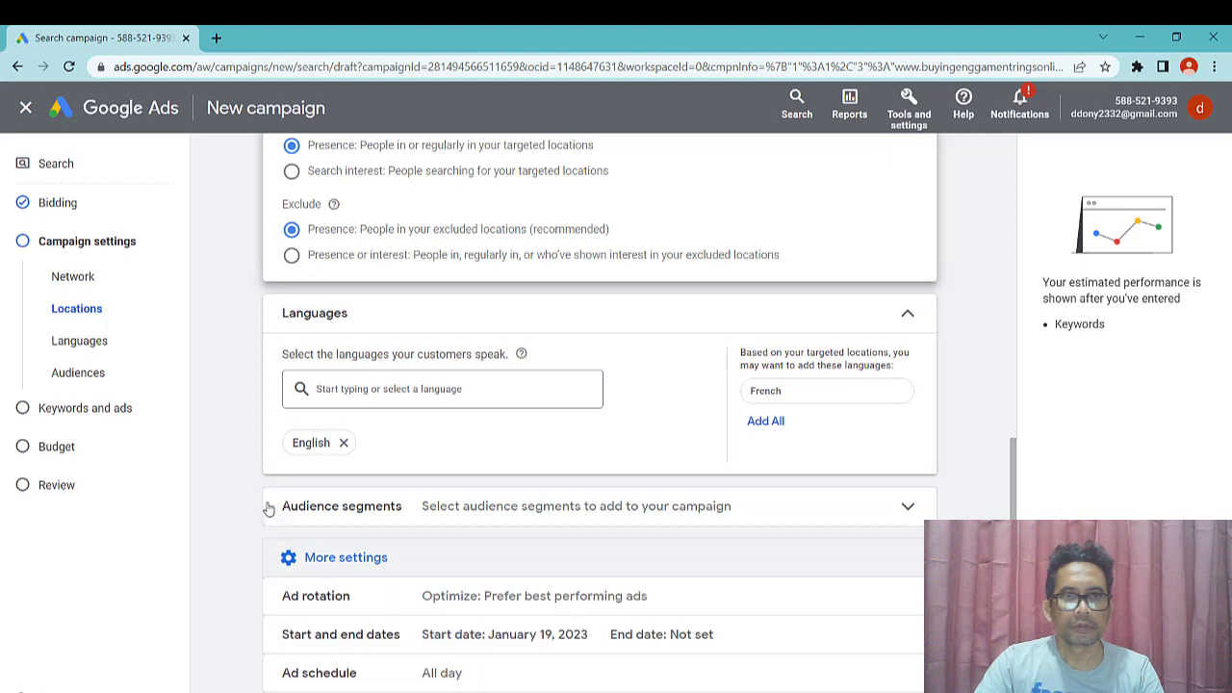
{"action": "scroll", "coordinate": [266, 504], "scroll_direction": "down", "scroll_amount": 2}
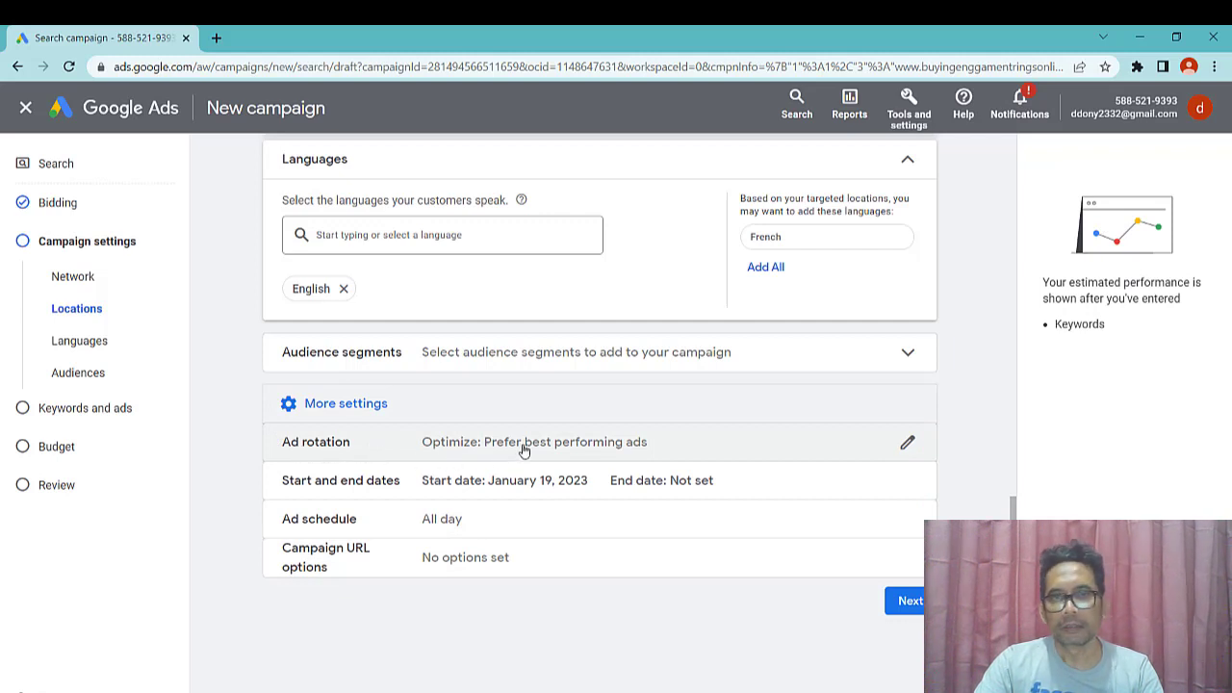
{"action": "left_click", "coordinate": [906, 445]}
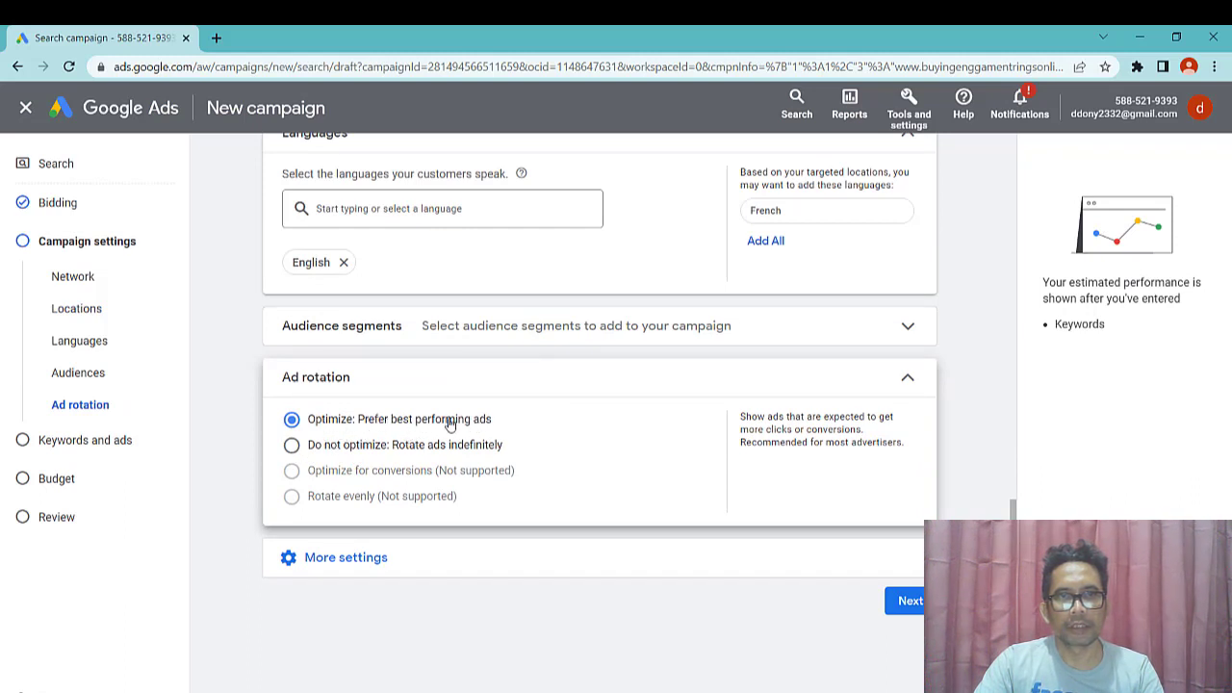
- Give the campaign an end date of January 26, 2023 in its start and end date settings
{"action": "left_click", "coordinate": [413, 556]}
{"action": "scroll", "coordinate": [240, 429], "scroll_direction": "down", "scroll_amount": 2}
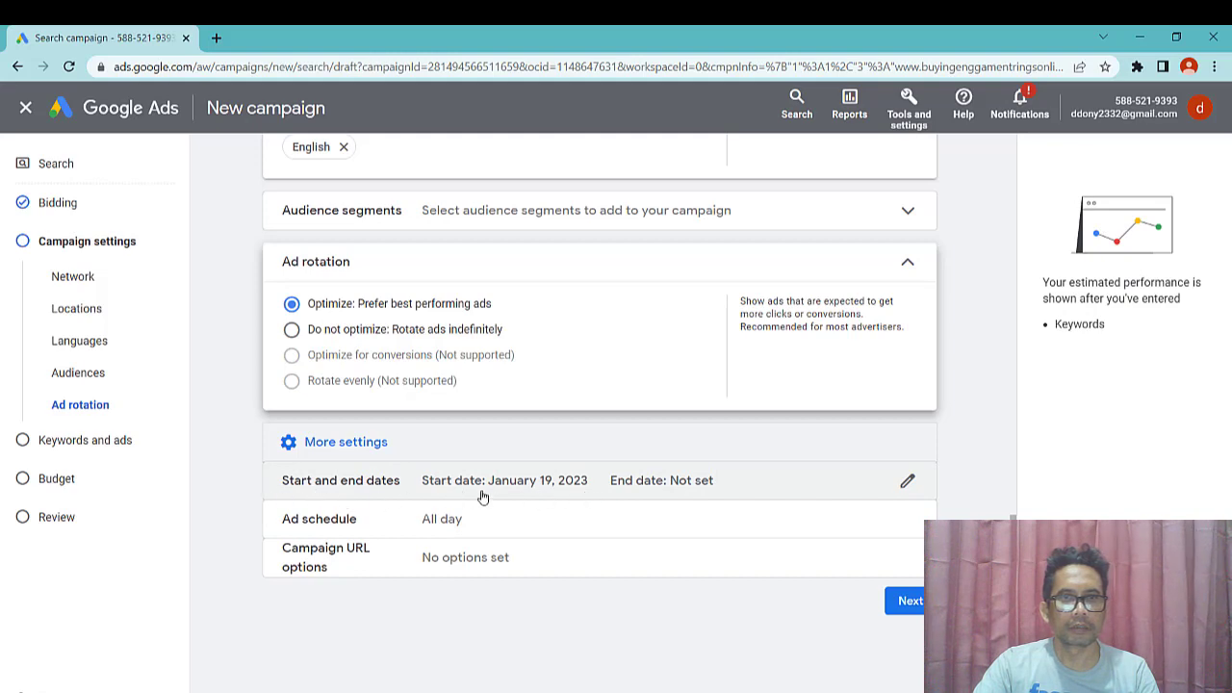
{"action": "left_click", "coordinate": [908, 483]}
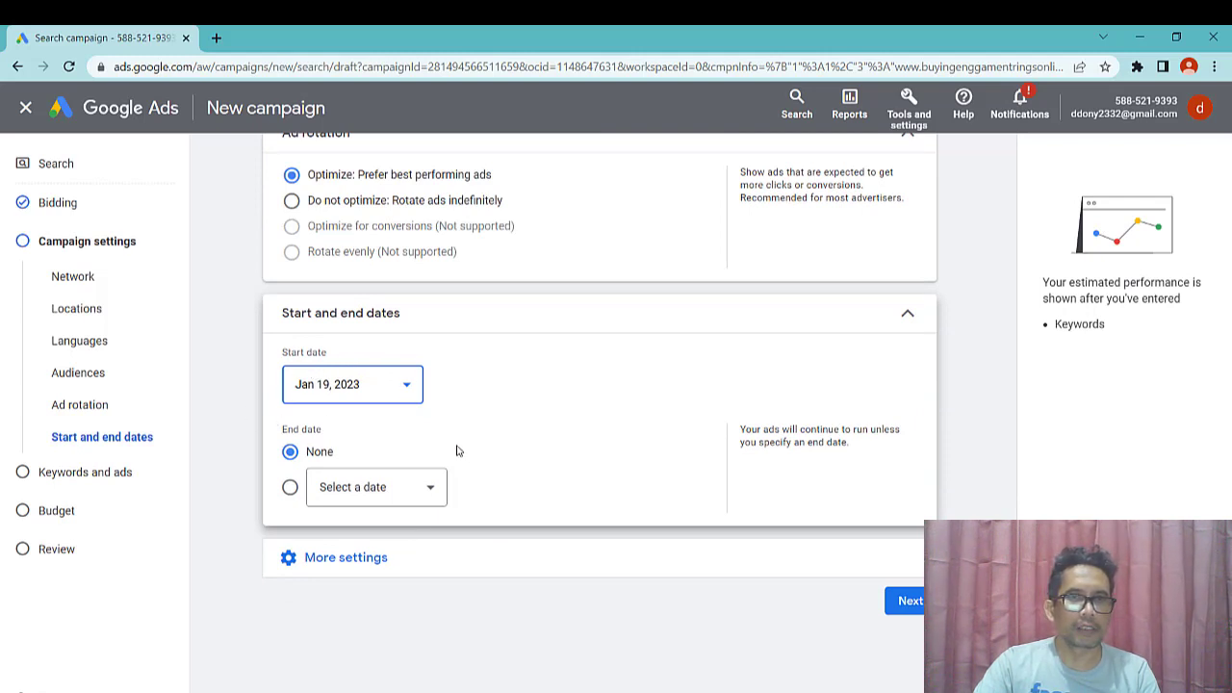
{"action": "left_click", "coordinate": [289, 488]}
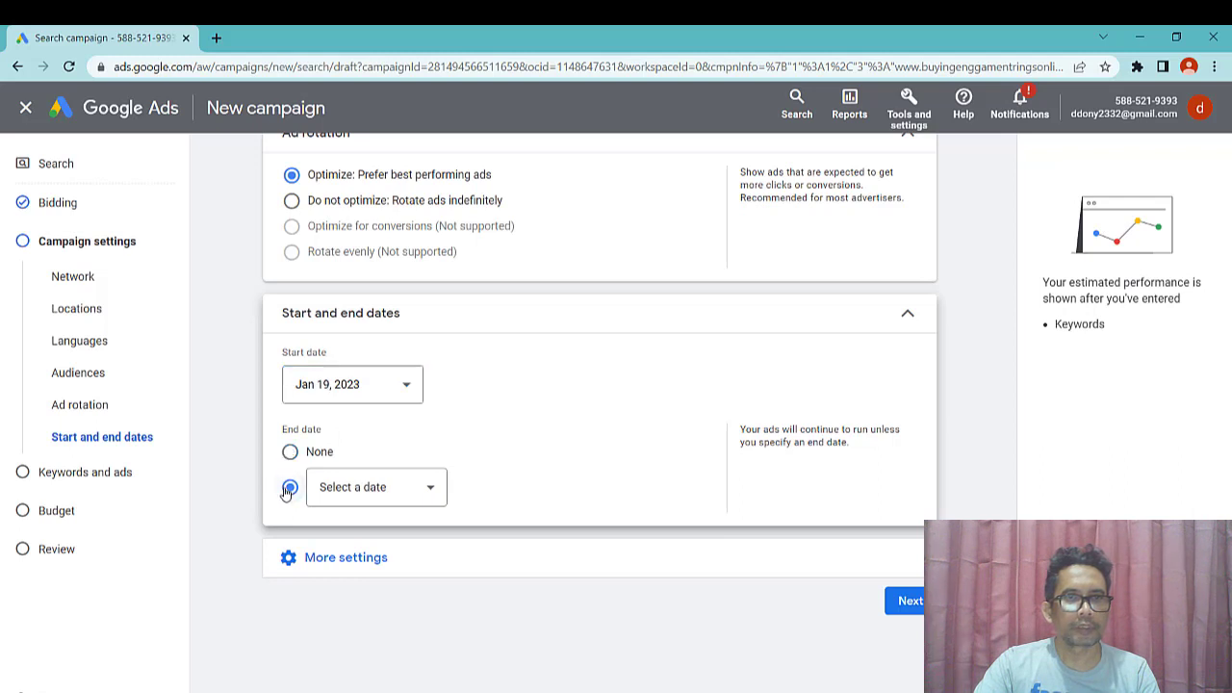
{"action": "left_click", "coordinate": [433, 484]}
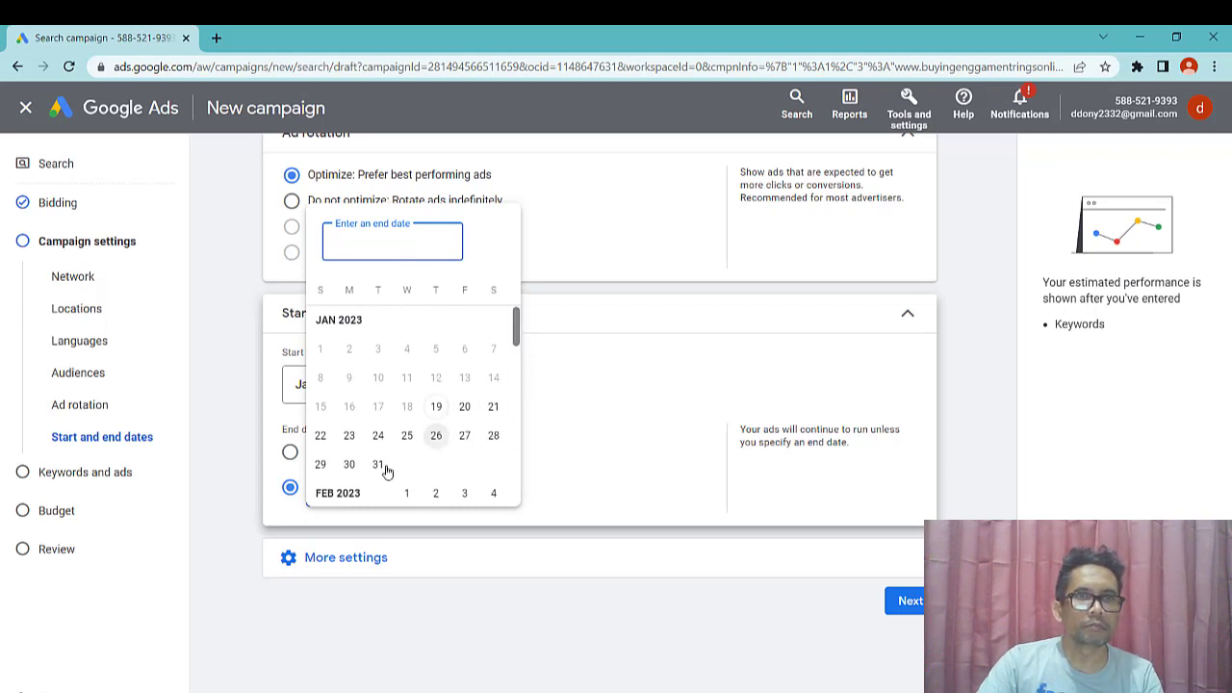
{"action": "left_click", "coordinate": [436, 438]}
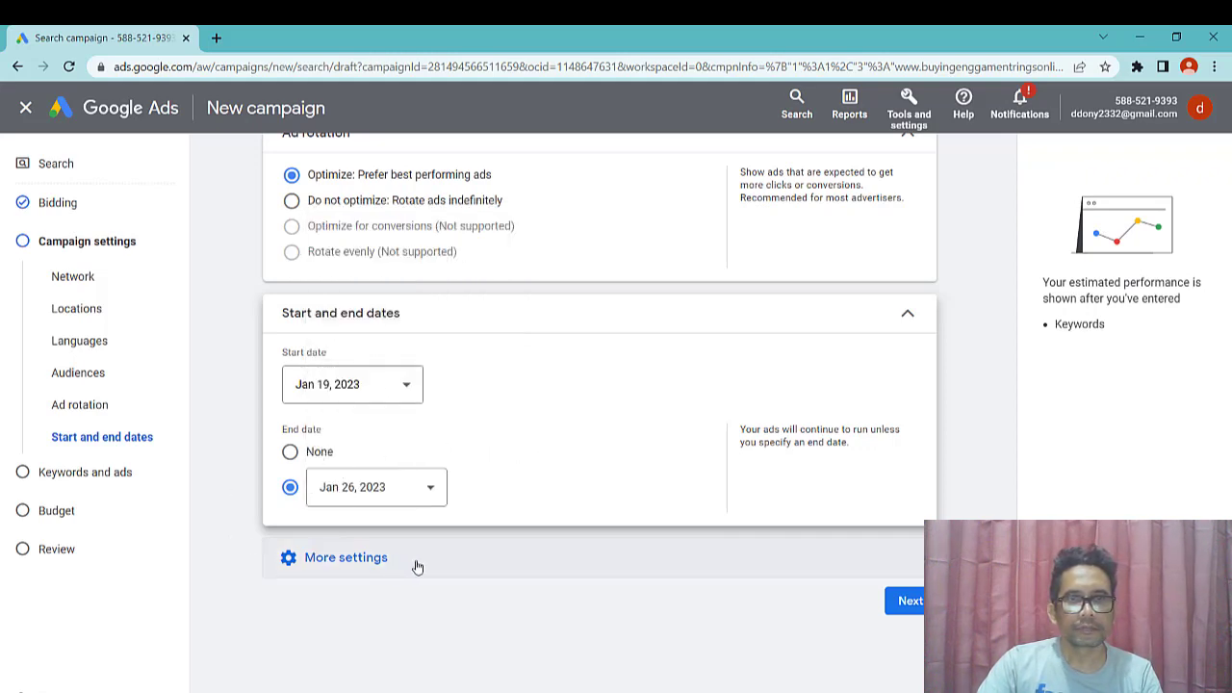
- Set the ad schedule to run on all days from 08:15 to 17:45
{"action": "left_click", "coordinate": [486, 555]}
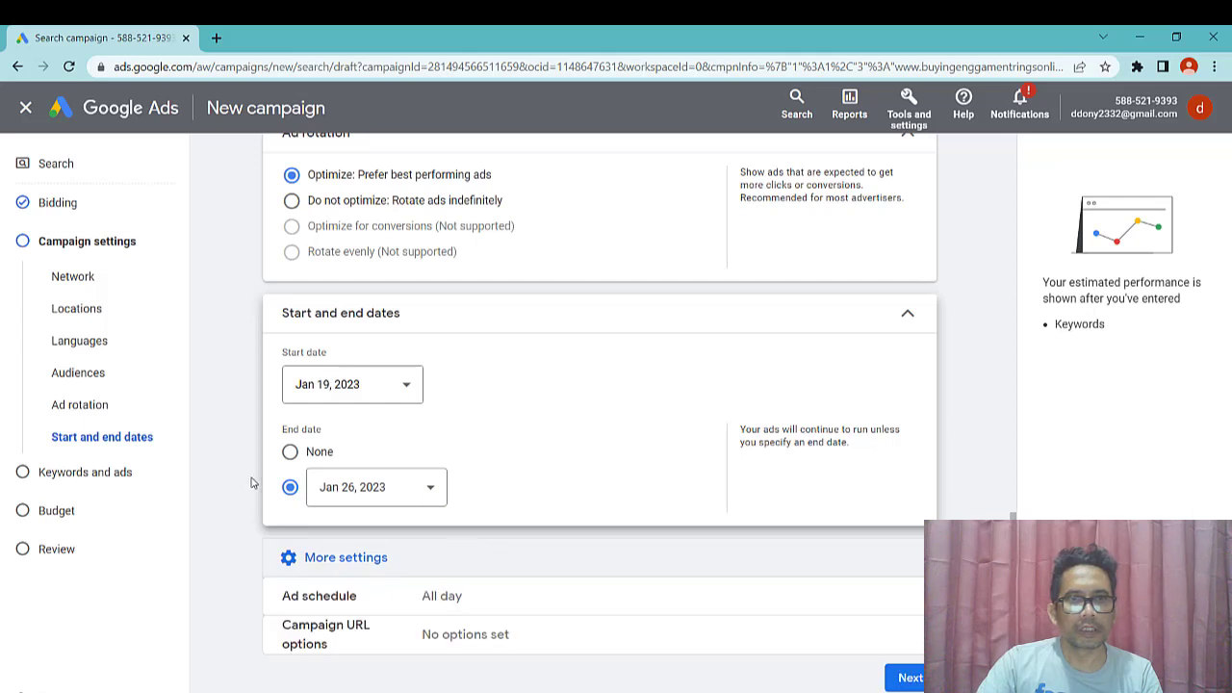
{"action": "scroll", "coordinate": [257, 489], "scroll_direction": "down", "scroll_amount": 1}
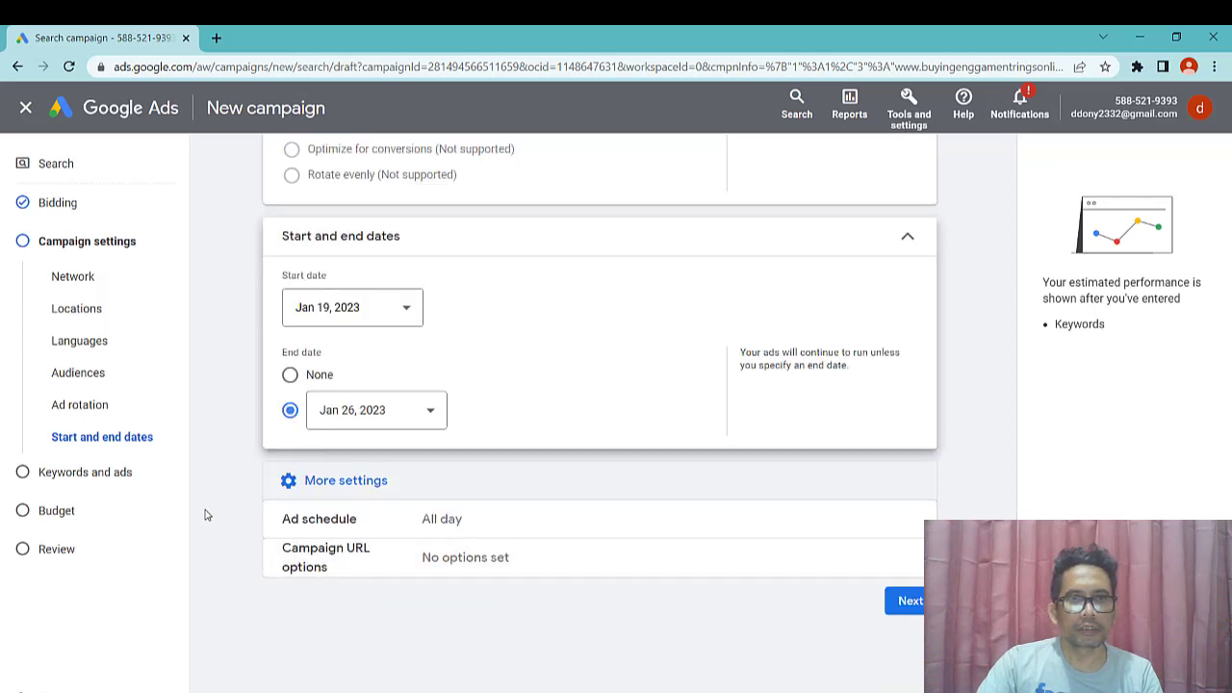
{"action": "left_click", "coordinate": [459, 520]}
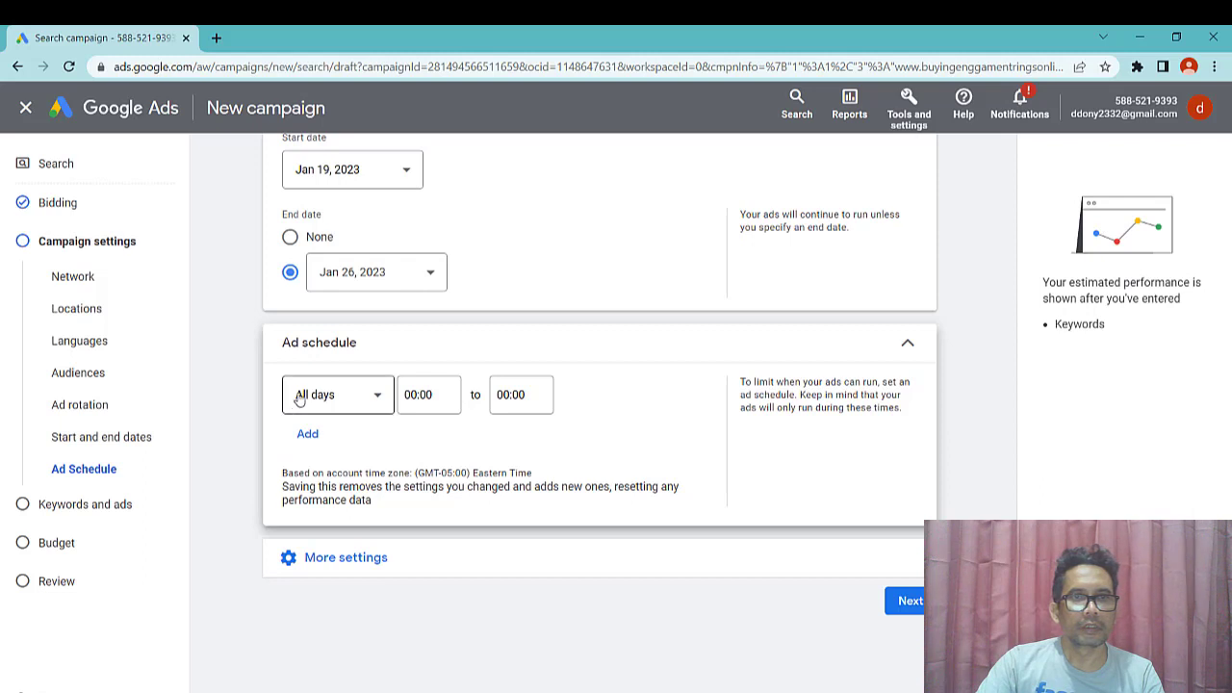
{"action": "left_click", "coordinate": [443, 410]}
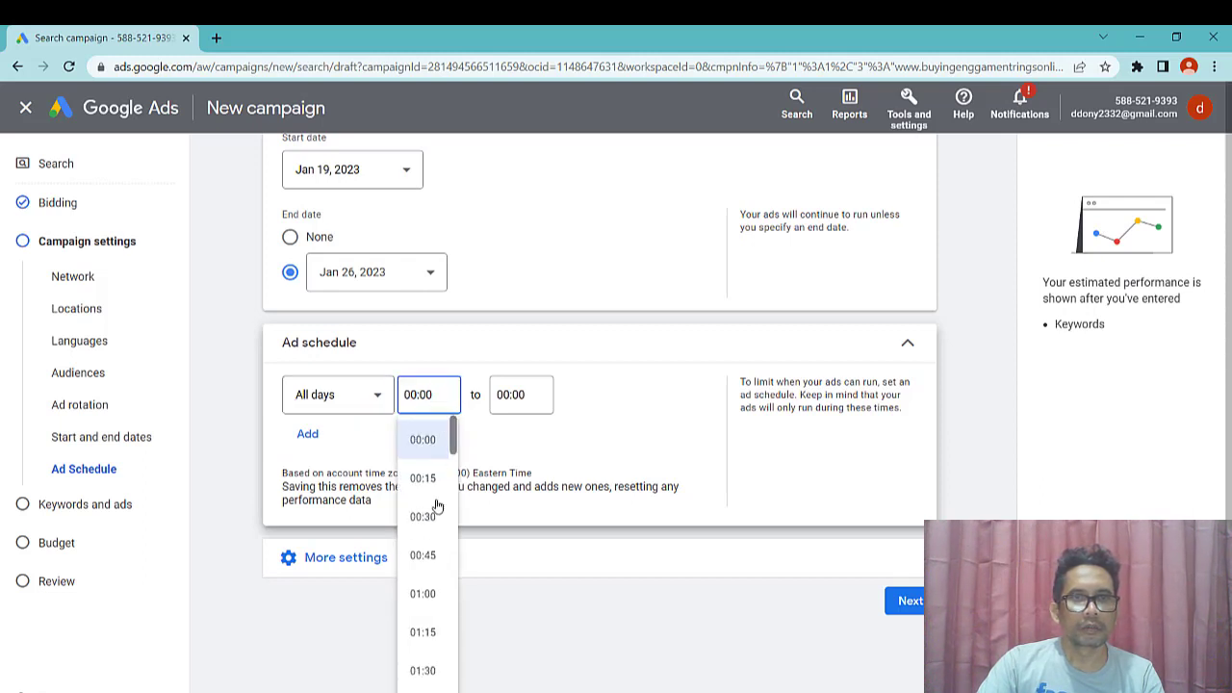
{"action": "scroll", "coordinate": [437, 527], "scroll_direction": "down", "scroll_amount": 3}
{"action": "scroll", "coordinate": [420, 584], "scroll_direction": "down", "scroll_amount": 10}
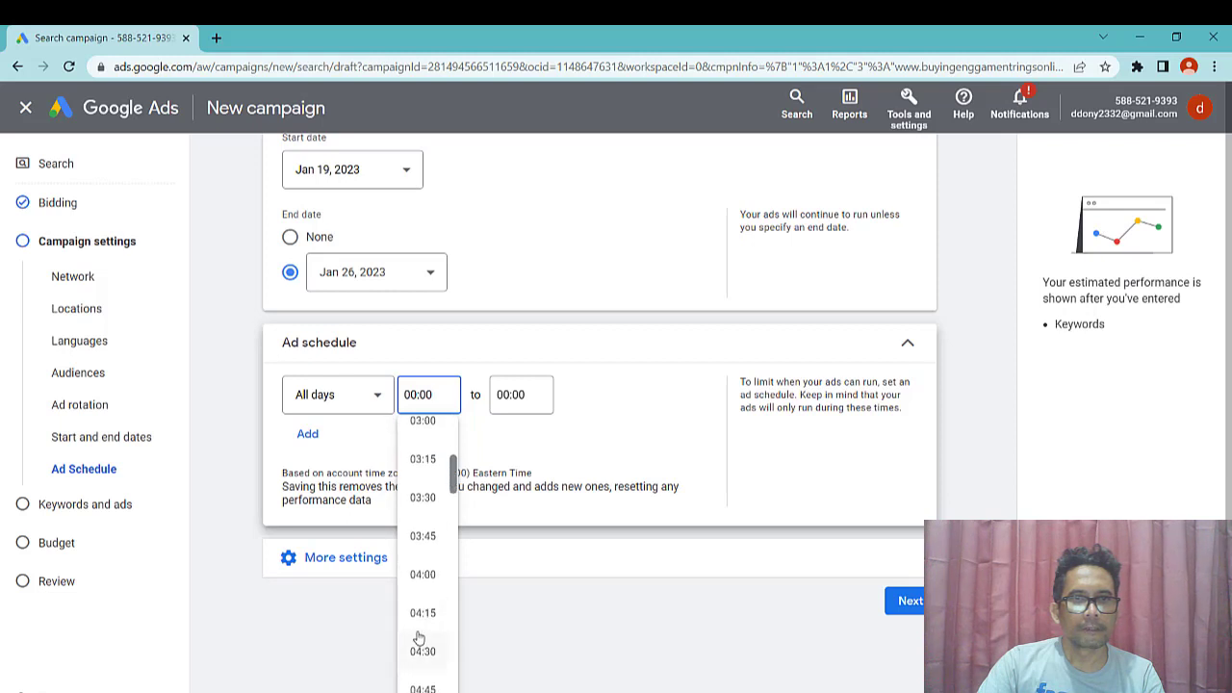
{"action": "scroll", "coordinate": [420, 636], "scroll_direction": "down", "scroll_amount": 2}
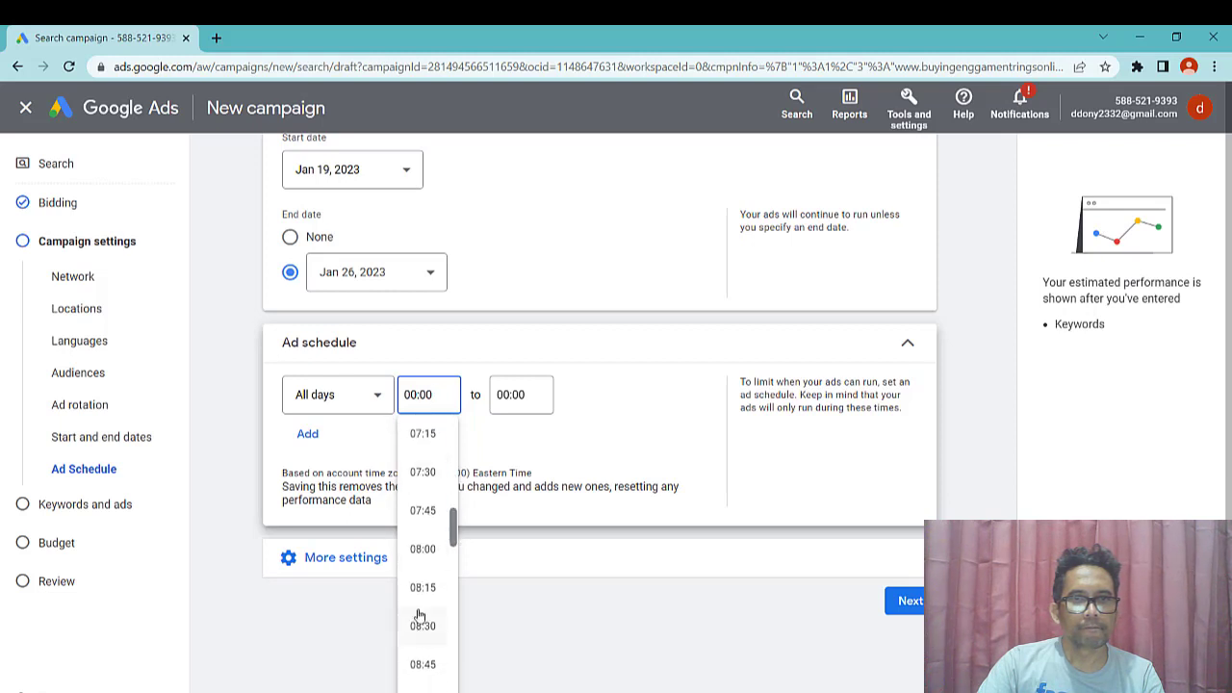
{"action": "left_click", "coordinate": [420, 593]}
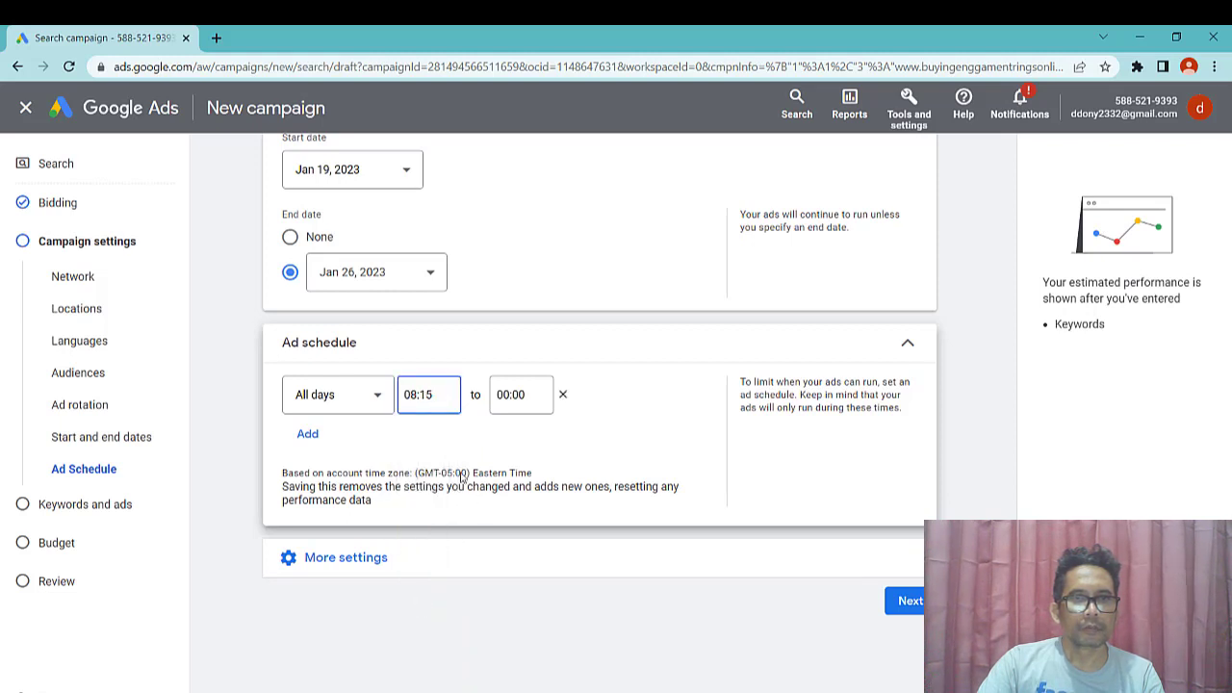
{"action": "left_click", "coordinate": [526, 395]}
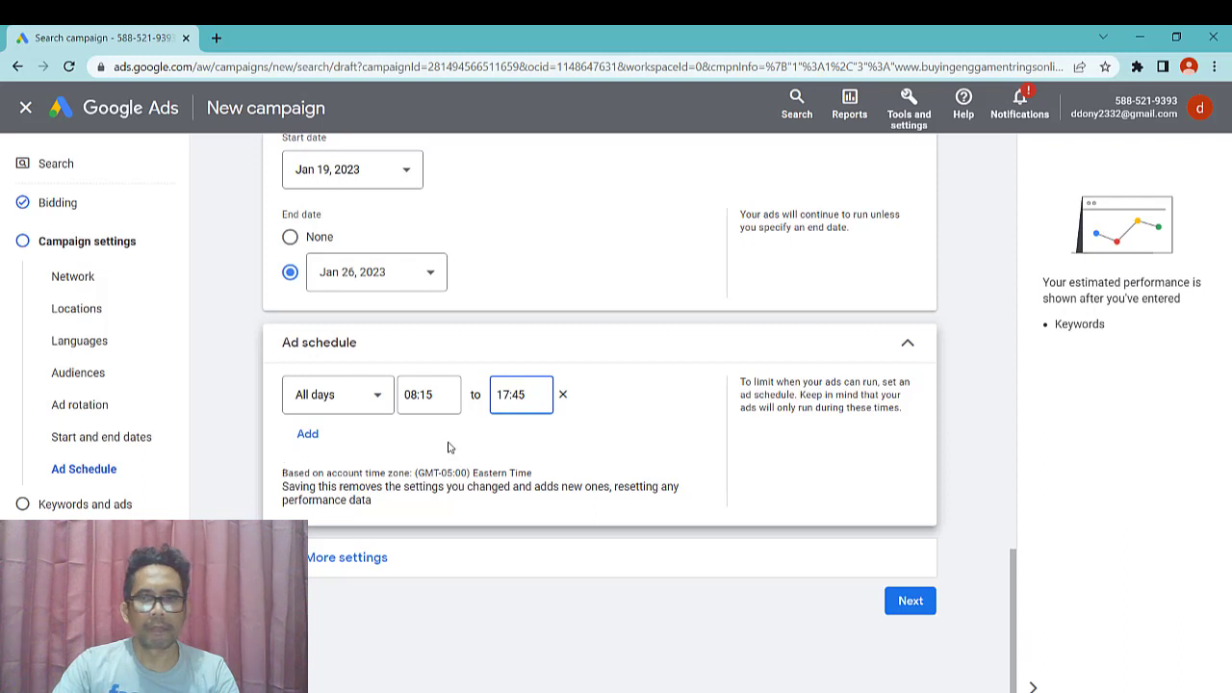
- Proceed from the campaign settings to Keywords and ads, and rename the ad group as "enggament rings"
{"action": "left_click", "coordinate": [348, 558]}
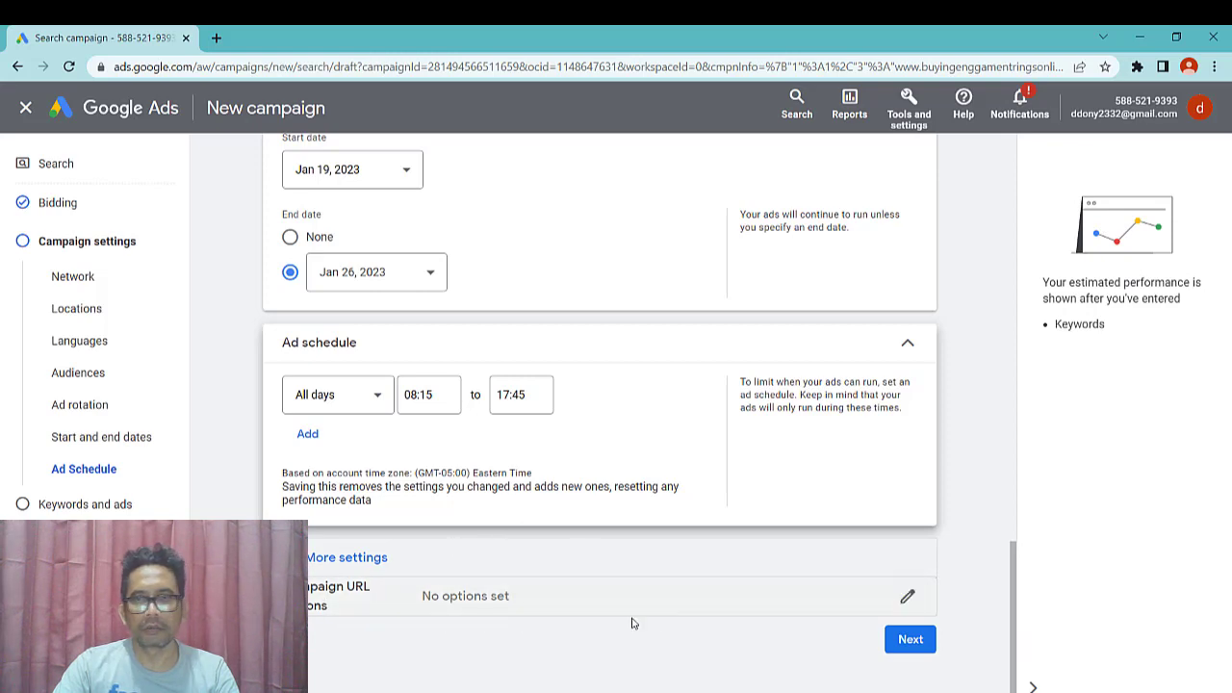
{"action": "left_click", "coordinate": [910, 640]}
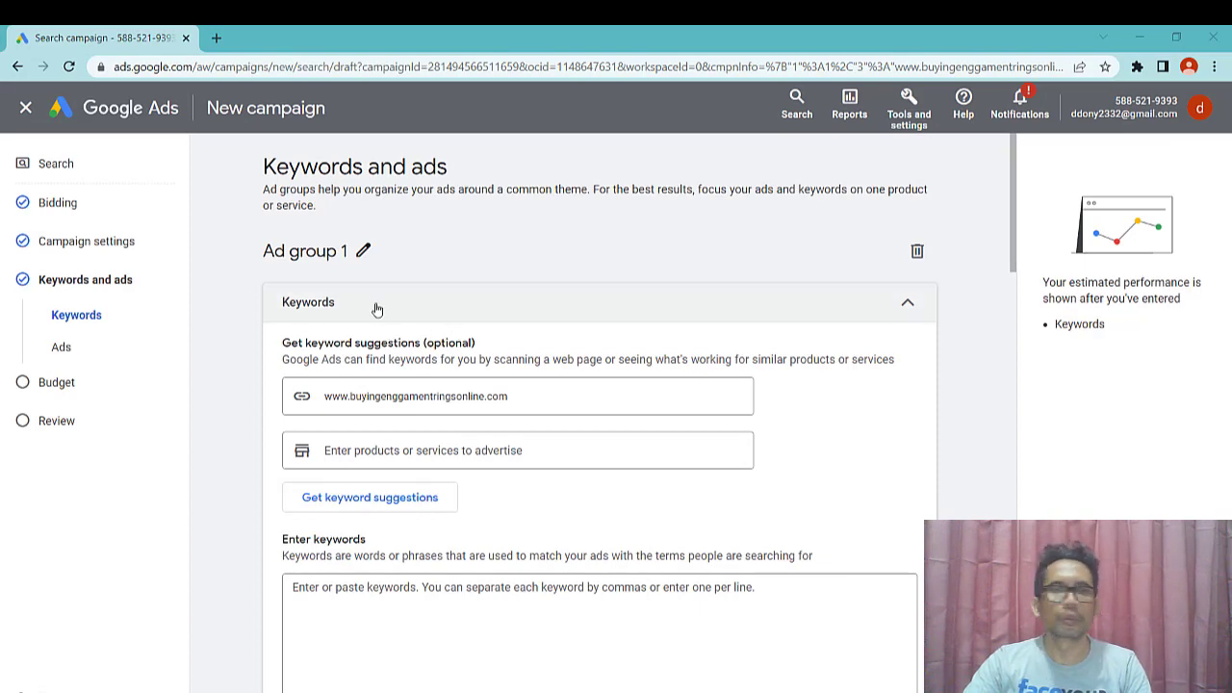
{"action": "left_click", "coordinate": [362, 253]}
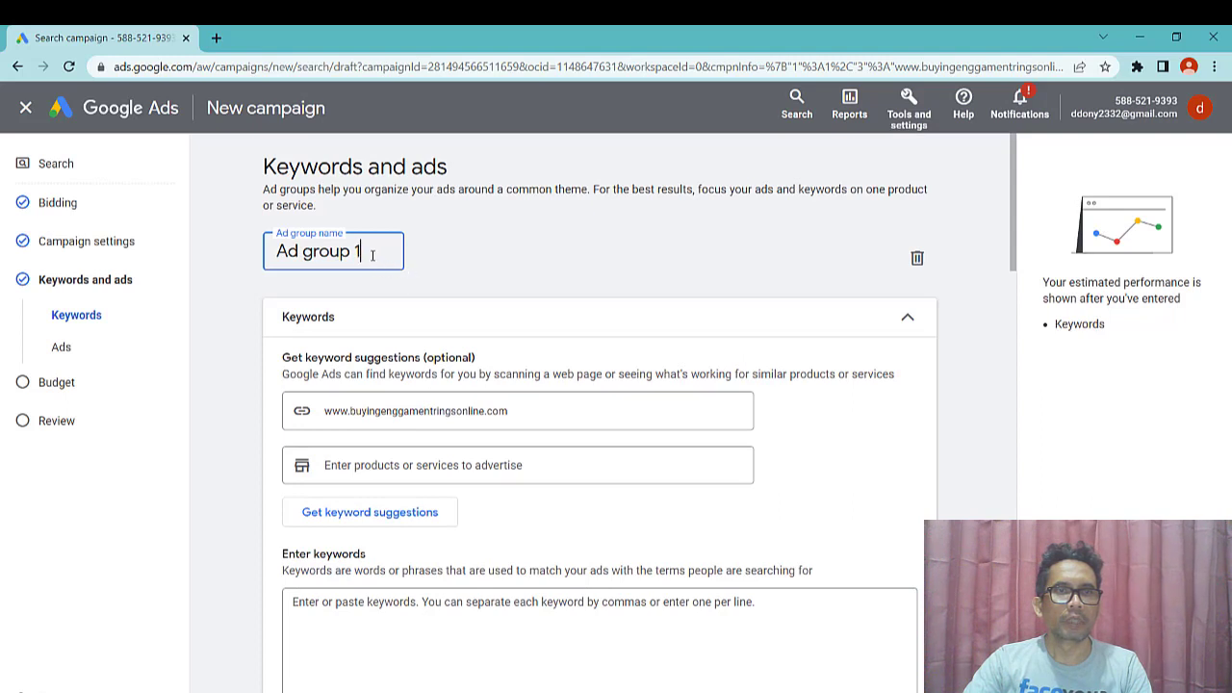
{"action": "left_click_drag", "start_coordinate": [371, 255], "coordinate": [265, 261]}
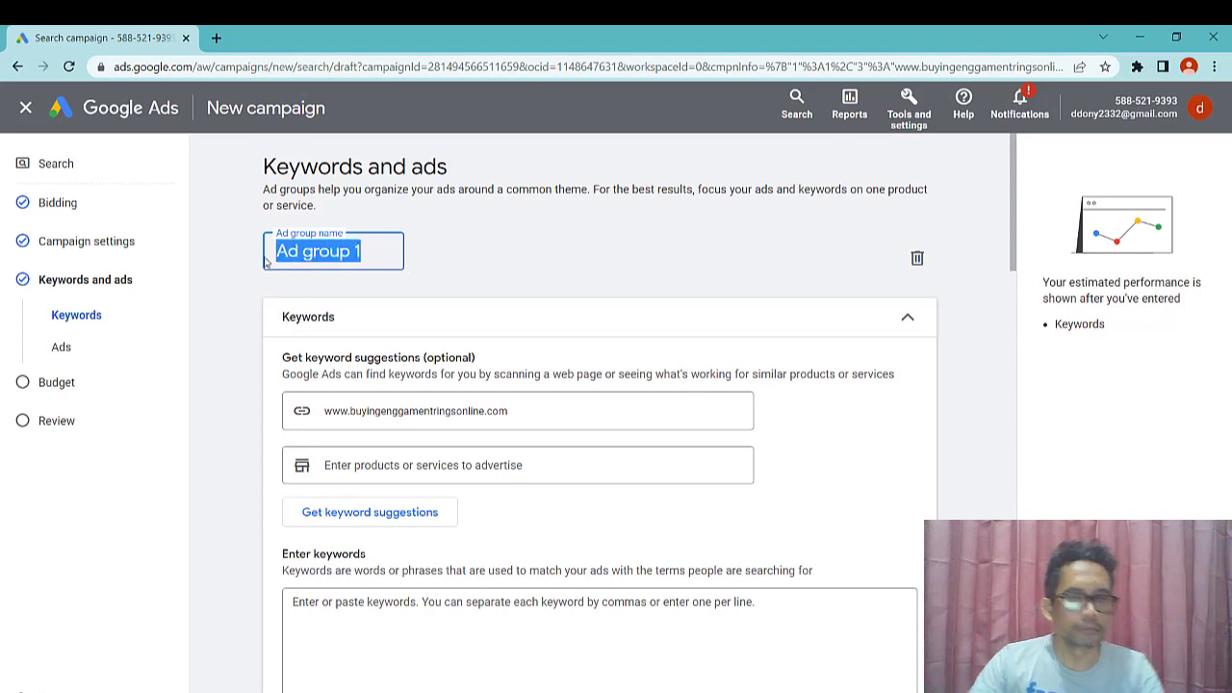
{"action": "type", "text": "enggamen"}
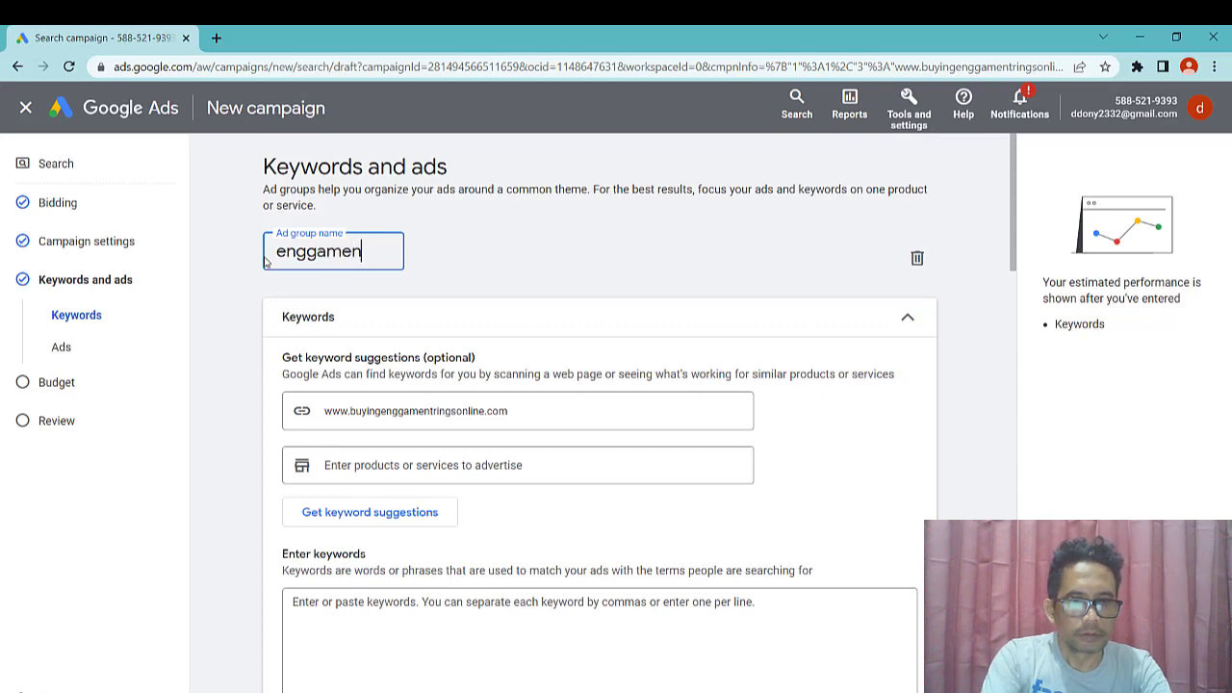
{"action": "type", "text": "t "}
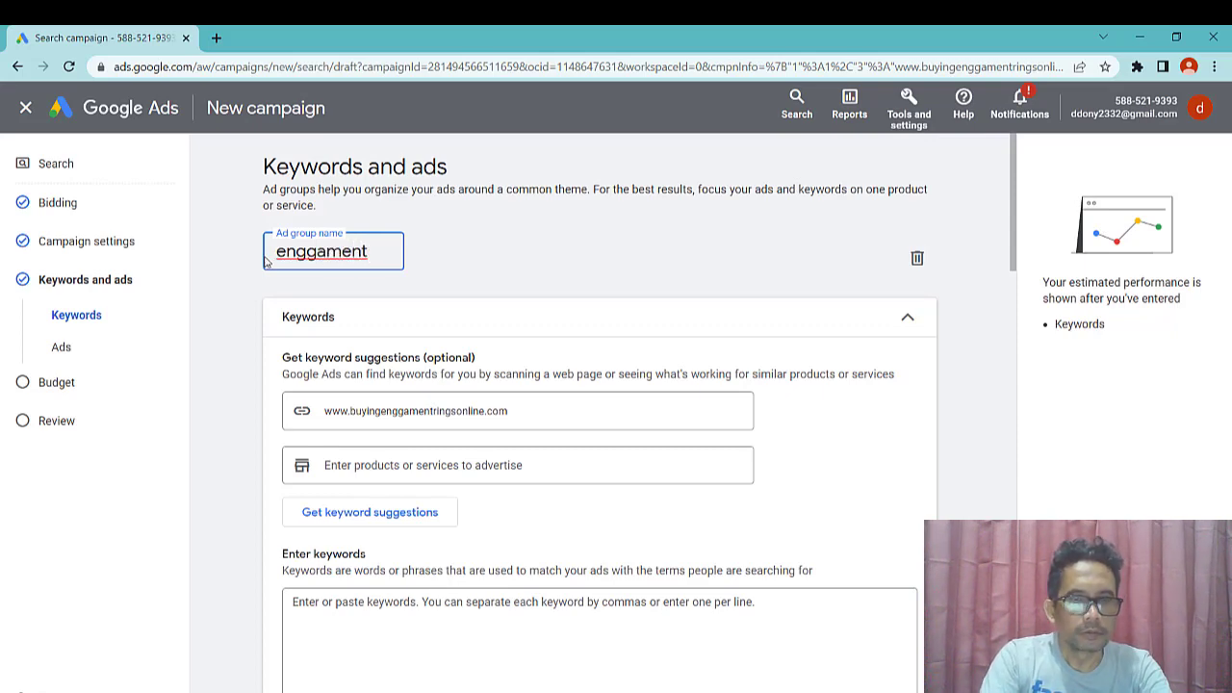
{"action": "type", "text": "rings"}
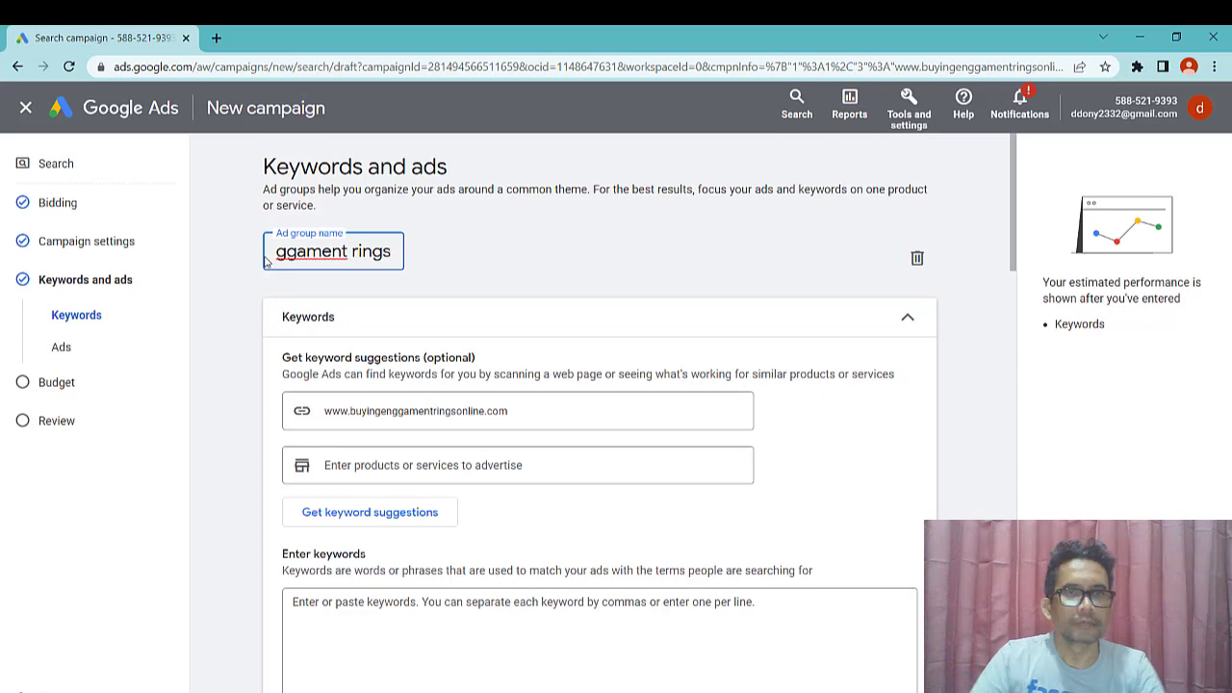
{"action": "left_click", "coordinate": [536, 268]}
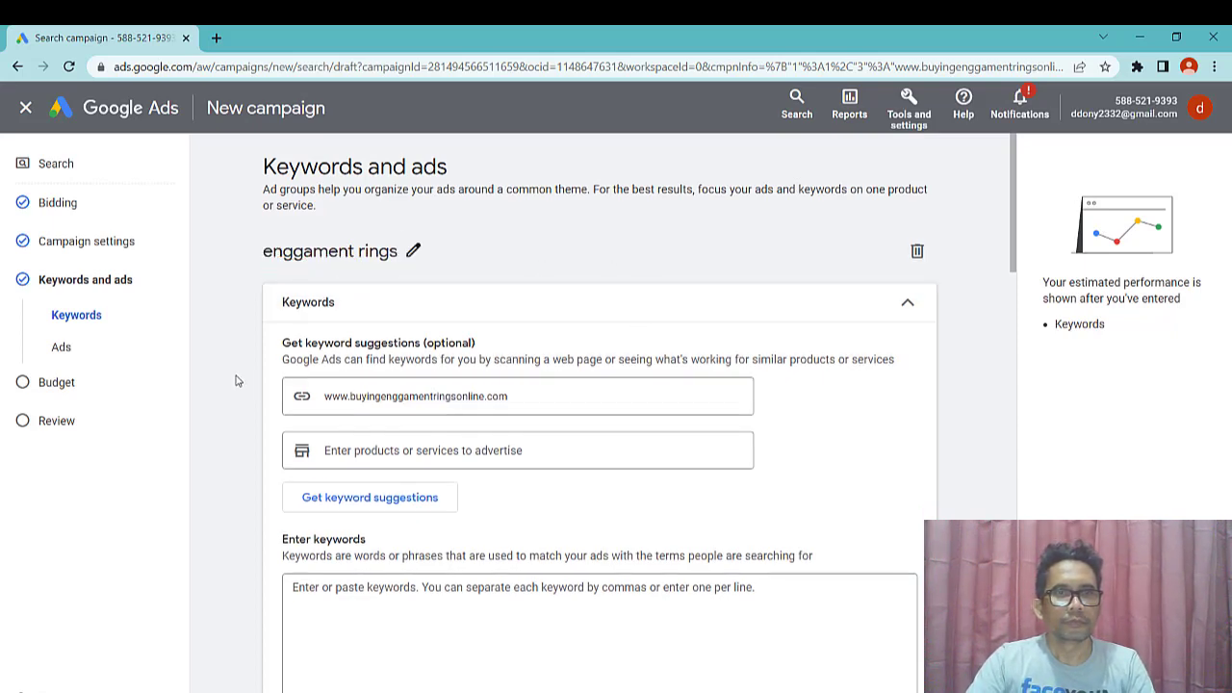
{"action": "scroll", "coordinate": [235, 381], "scroll_direction": "down", "scroll_amount": 3}
{"action": "scroll", "coordinate": [388, 405], "scroll_direction": "up", "scroll_amount": 1}
{"action": "scroll", "coordinate": [389, 381], "scroll_direction": "up", "scroll_amount": 1}
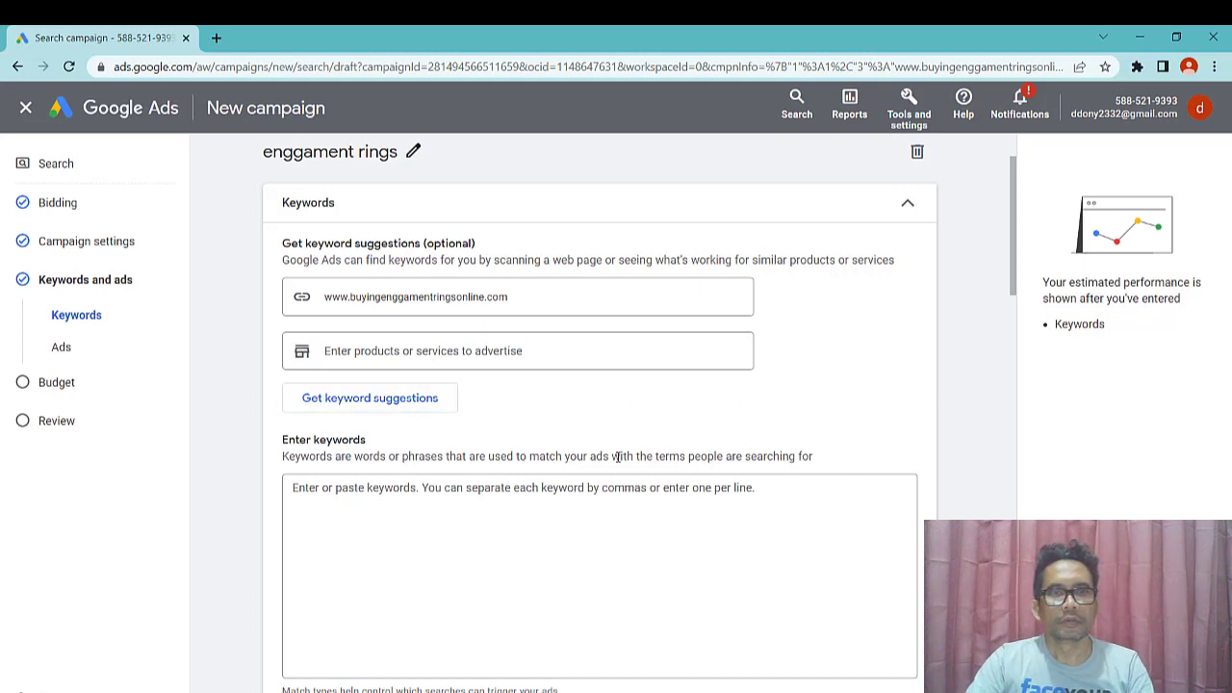
{"action": "scroll", "coordinate": [402, 424], "scroll_direction": "down", "scroll_amount": 1}
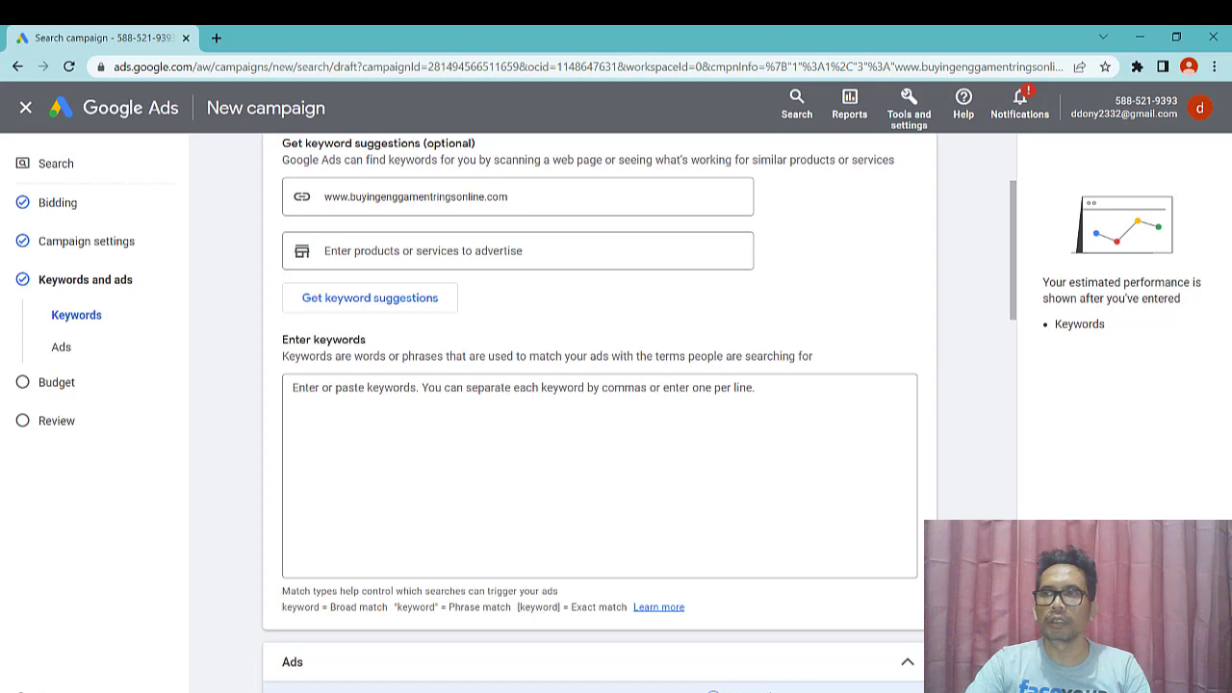
{"action": "scroll", "coordinate": [478, 391], "scroll_direction": "up", "scroll_amount": 1}
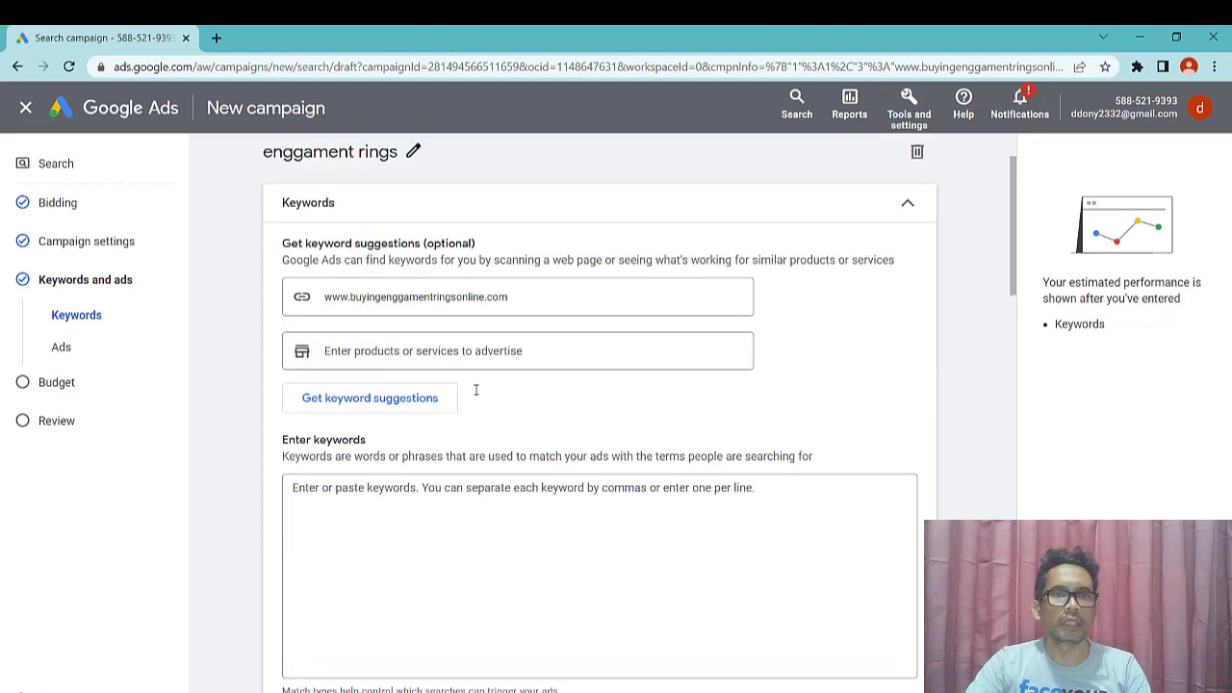
- Paste the keyword "enggagement rings" into the ad group's empty keyword list
{"action": "scroll", "coordinate": [474, 395], "scroll_direction": "down", "scroll_amount": 1}
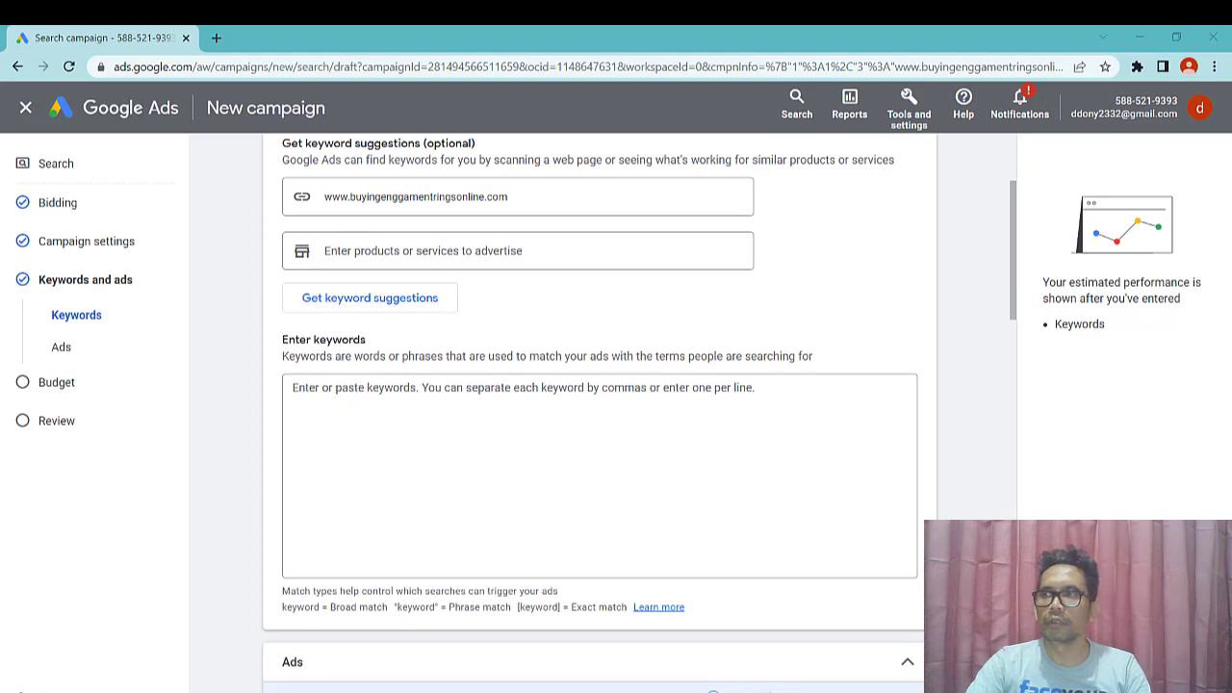
{"action": "left_click", "coordinate": [351, 404]}
{"action": "right_click", "coordinate": [351, 403]}
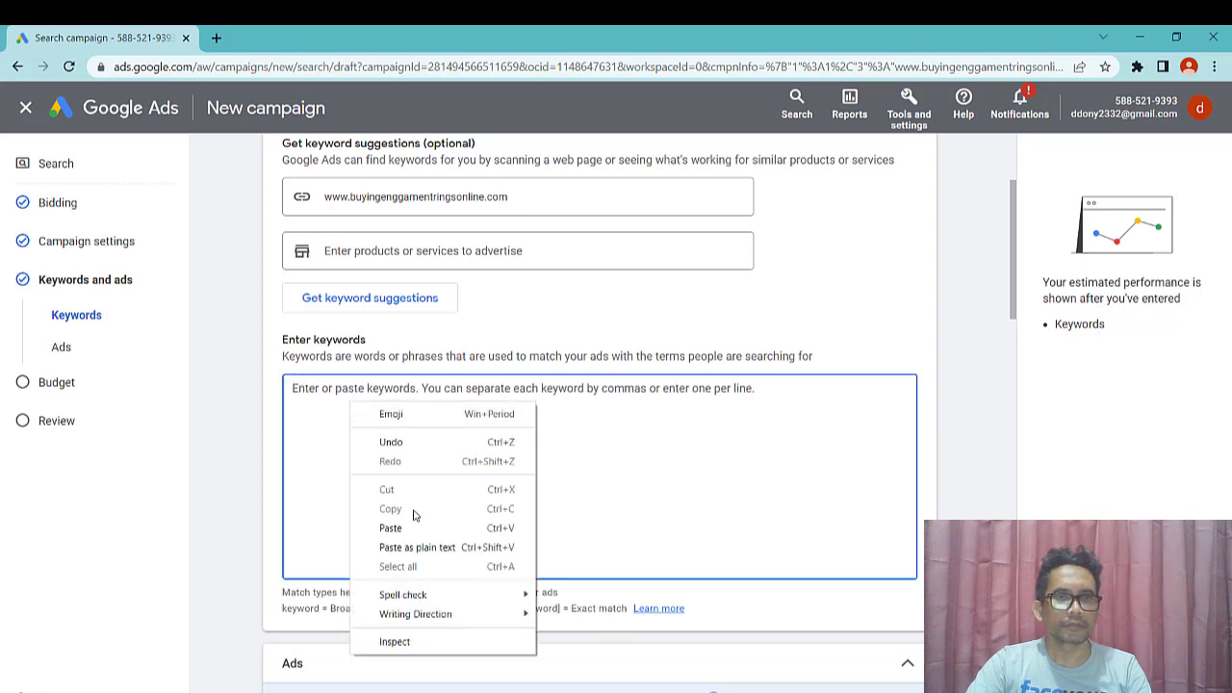
{"action": "left_click", "coordinate": [391, 529]}
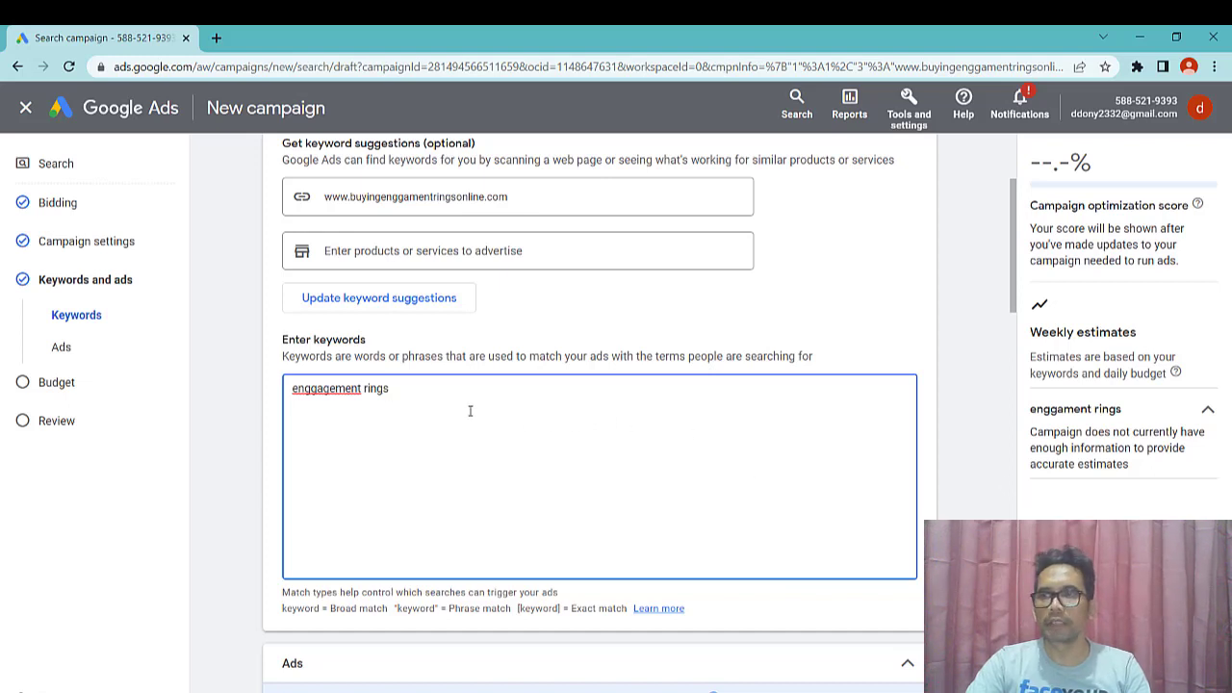
- Make the pasted keyword an exact match by enclosing it in square brackets as [enggagement rings]
{"action": "left_click", "coordinate": [293, 392]}
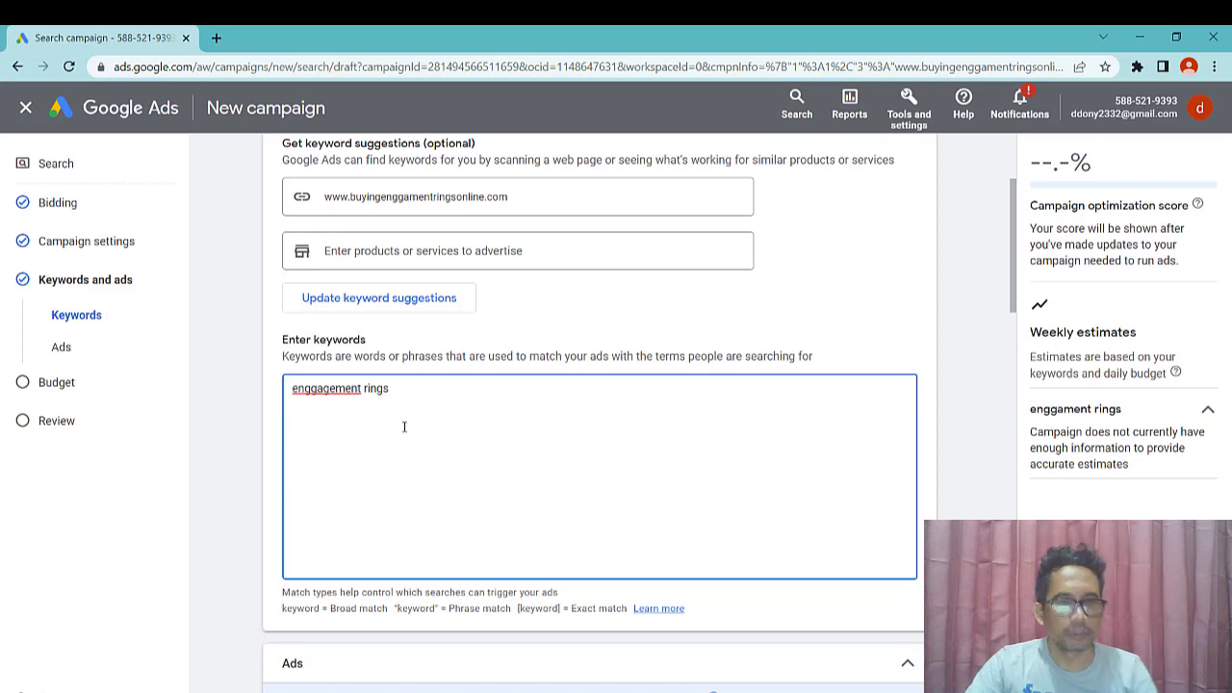
{"action": "type", "text": "["}
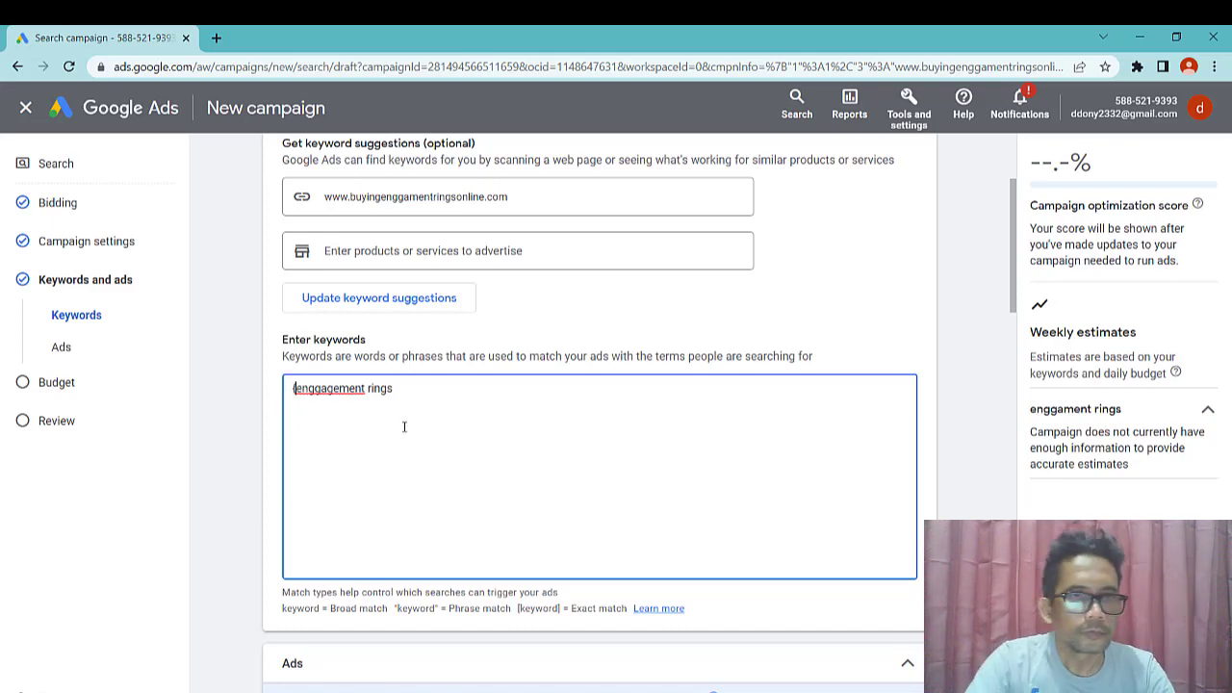
{"action": "key", "text": "BackSpace"}
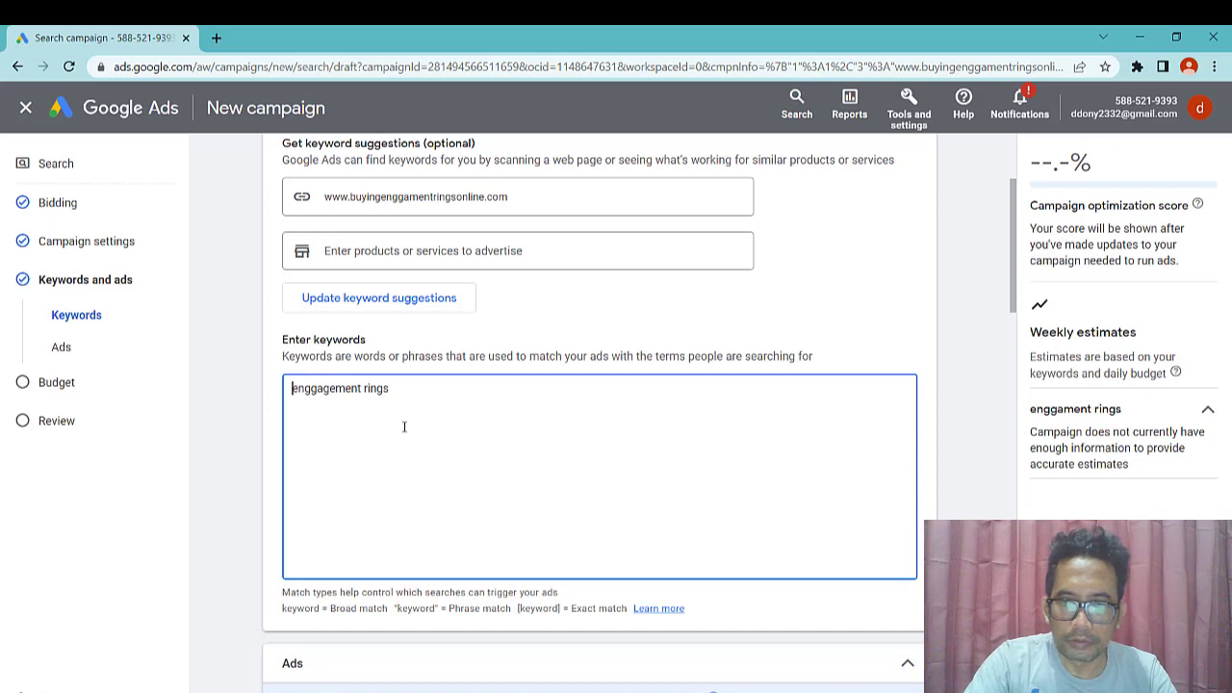
{"action": "type", "text": "["}
{"action": "left_click", "coordinate": [398, 389]}
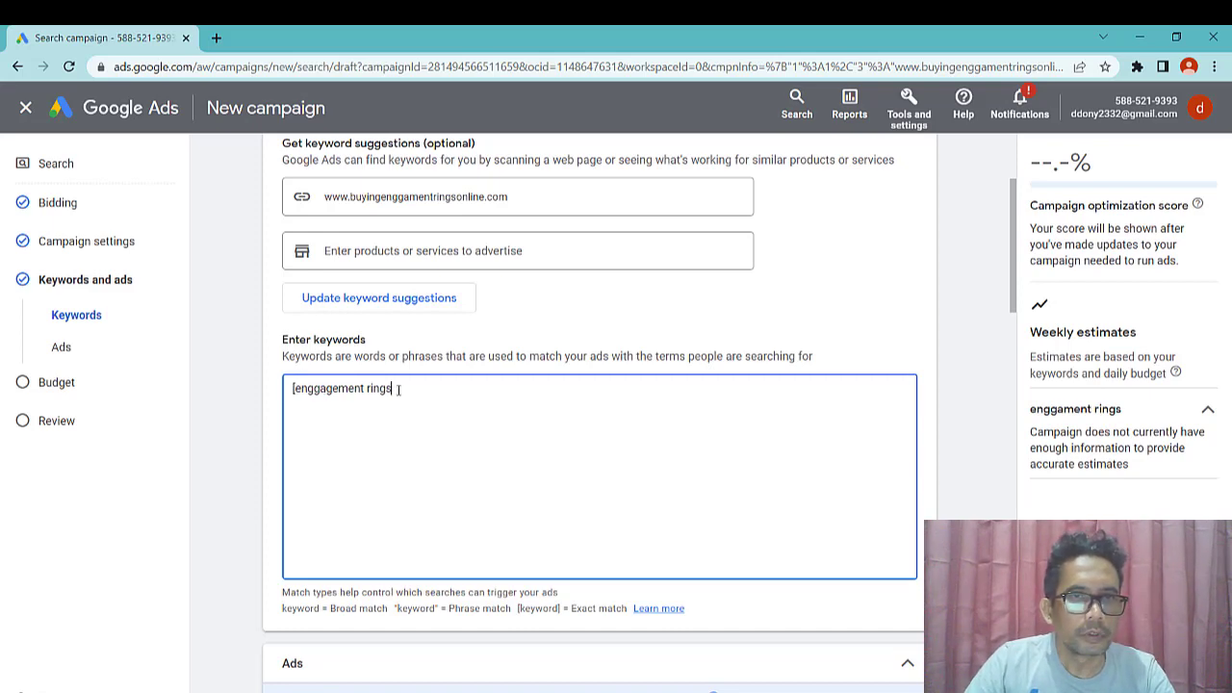
{"action": "type", "text": "]"}
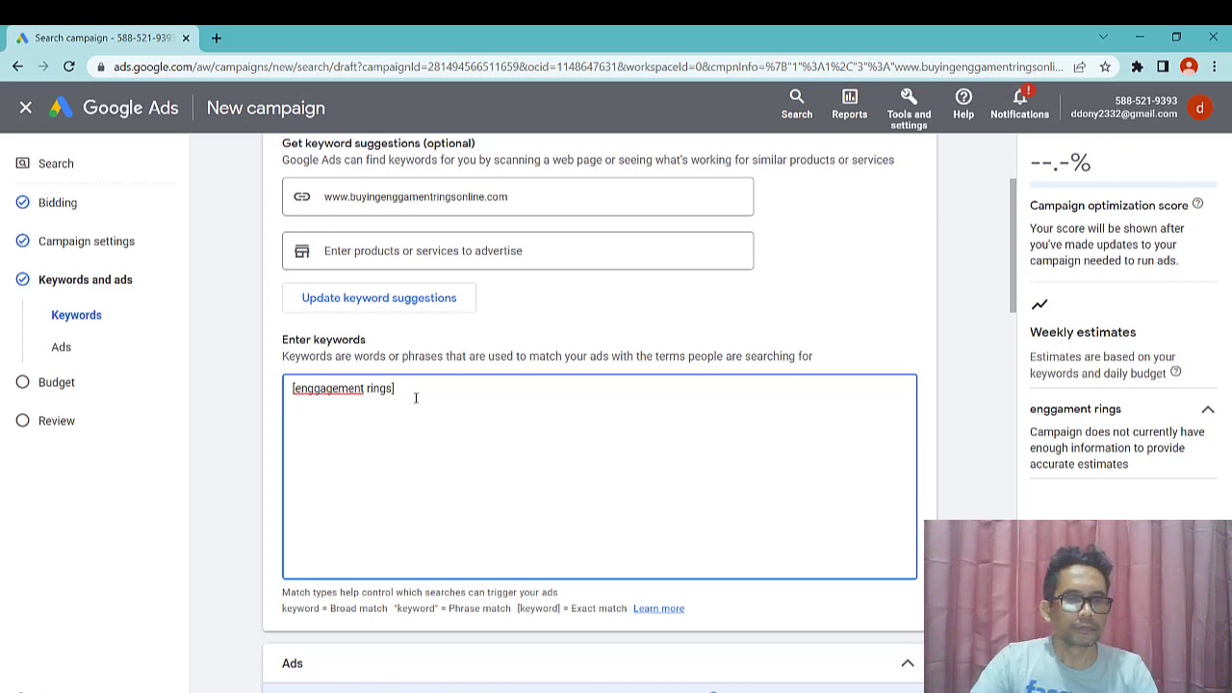
- Add the phrase-match keyword "enggagement rings" in double quotation marks on the second line of the keyword list
{"action": "type", "text": "enggagement rings"}
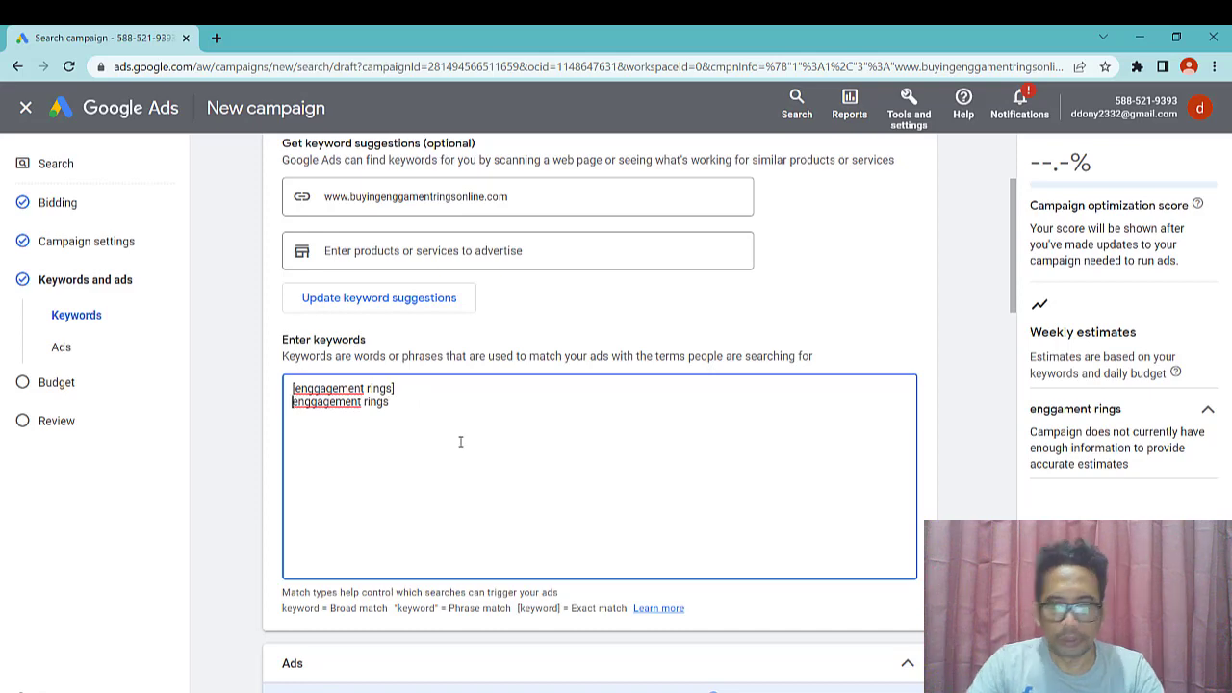
{"action": "key", "text": "Home"}
{"action": "type", "text": "\""}
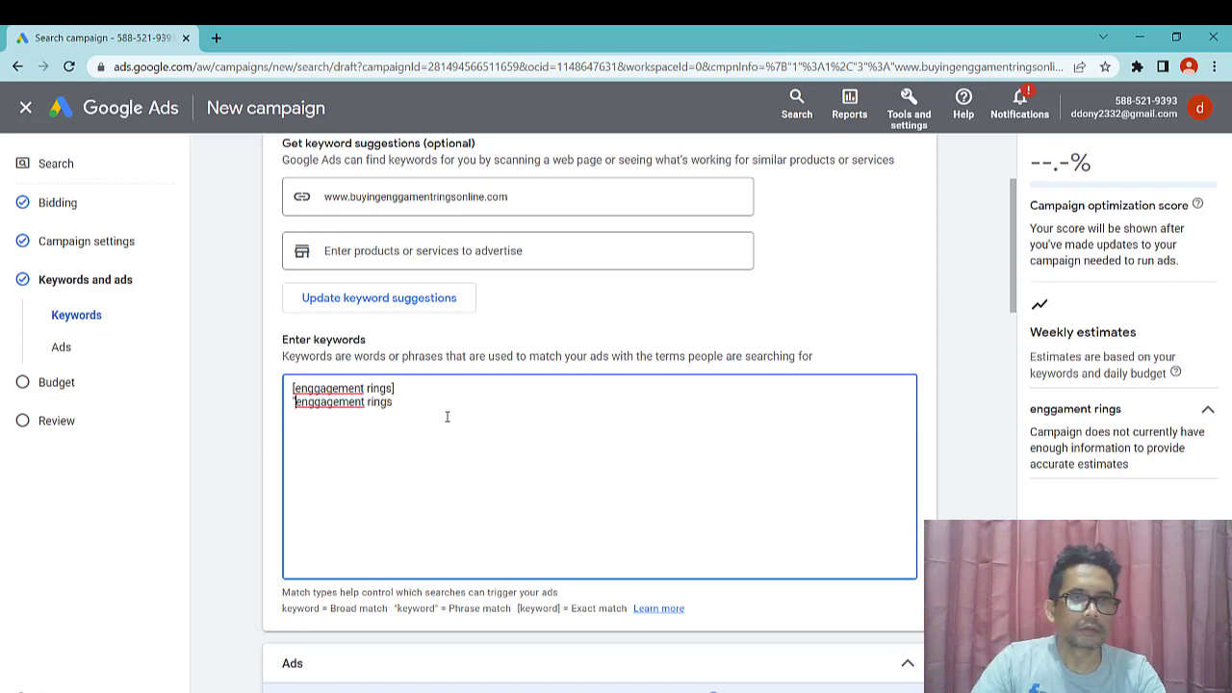
{"action": "key", "text": "End"}
{"action": "type", "text": "\""}
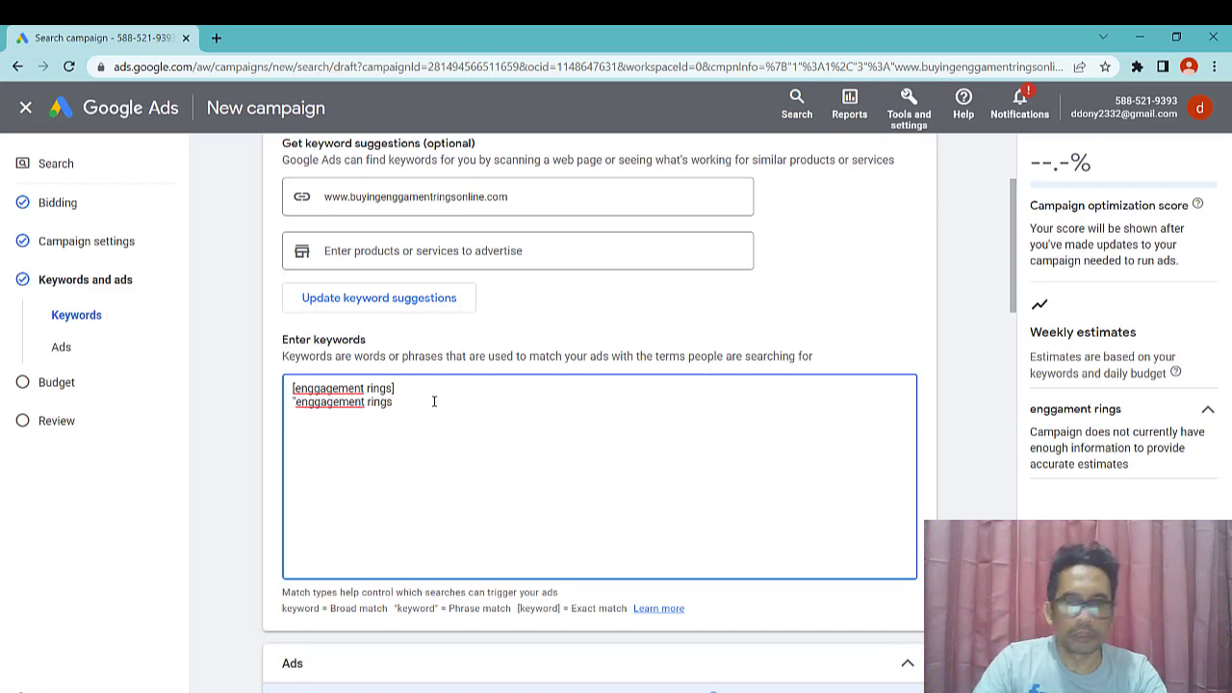
{"action": "key", "text": "Return"}
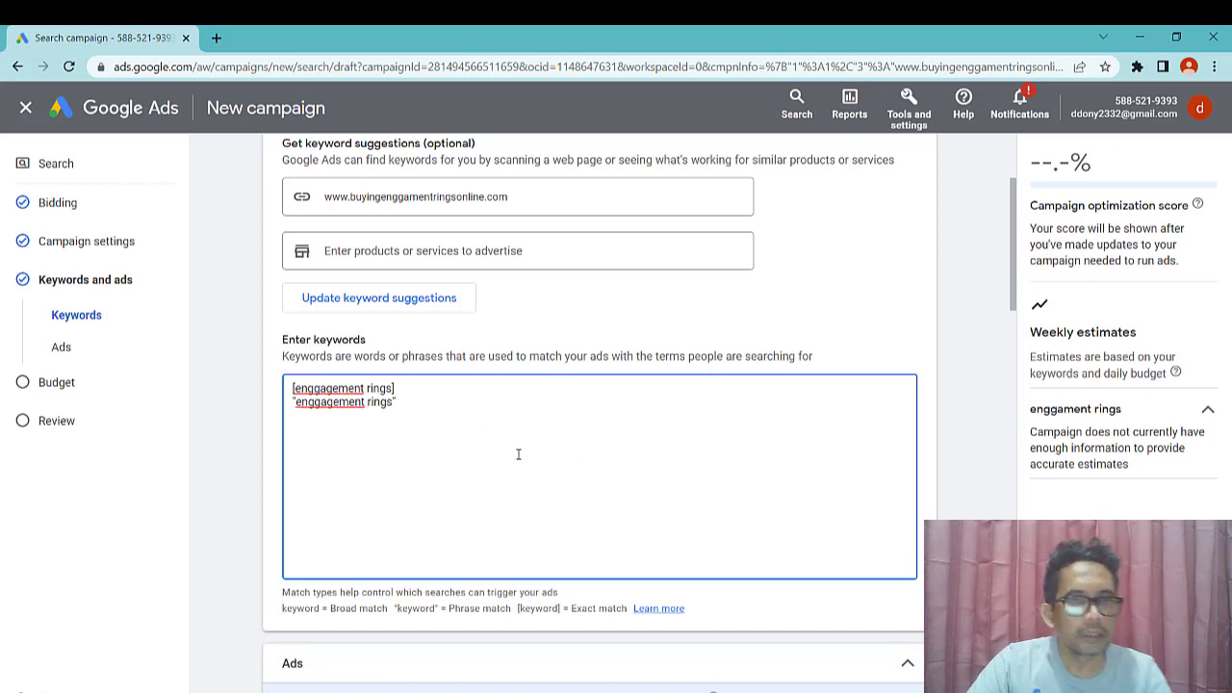
- Add the broad match modifier keyword +enggagement +rings on the third line of the keyword list
{"action": "type", "text": "+"}
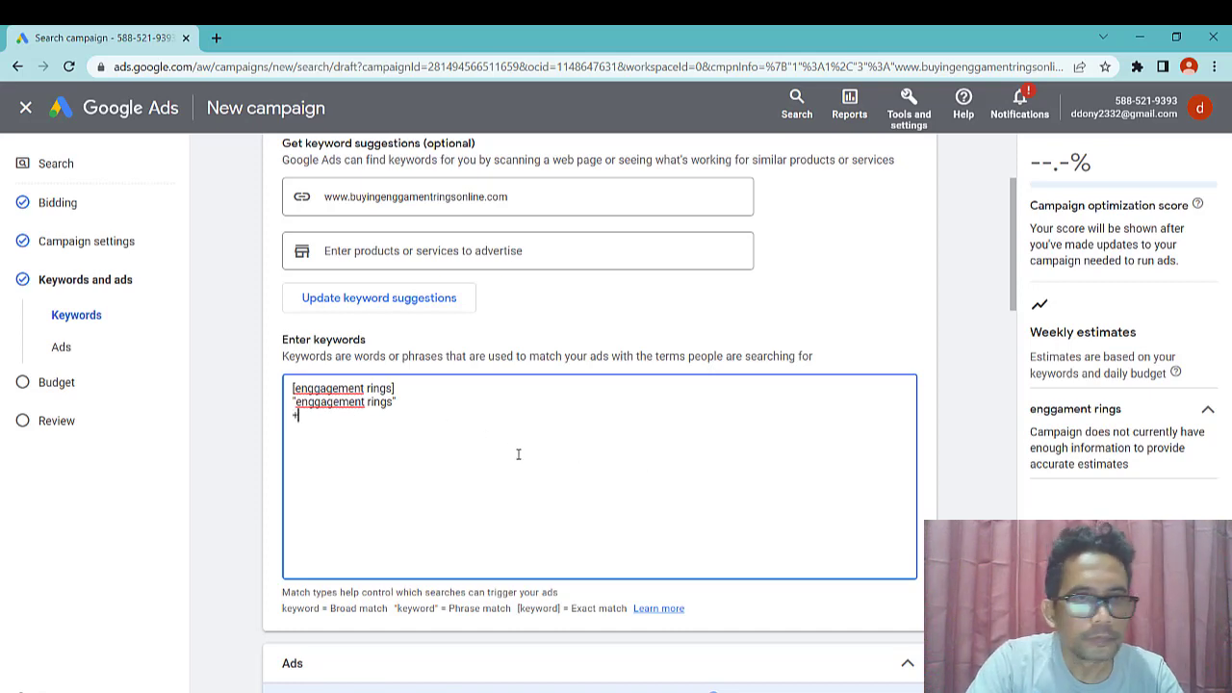
{"action": "type", "text": "enggagement rings"}
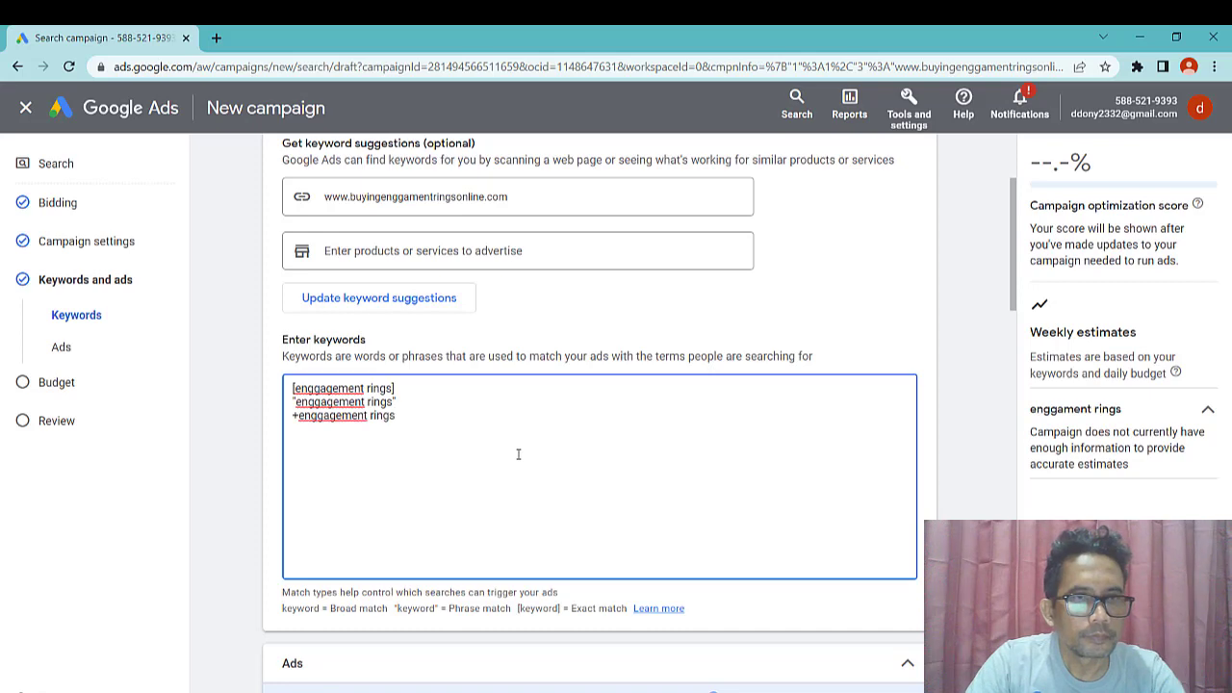
{"action": "left_click", "coordinate": [373, 418]}
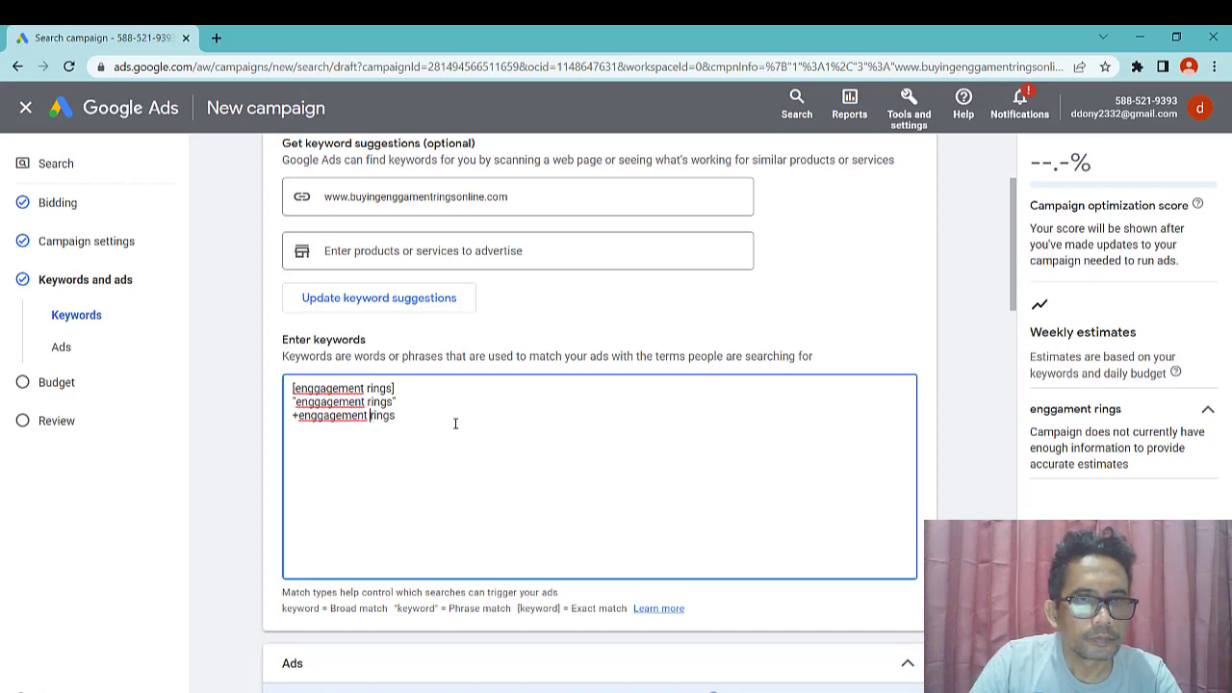
{"action": "type", "text": "+"}
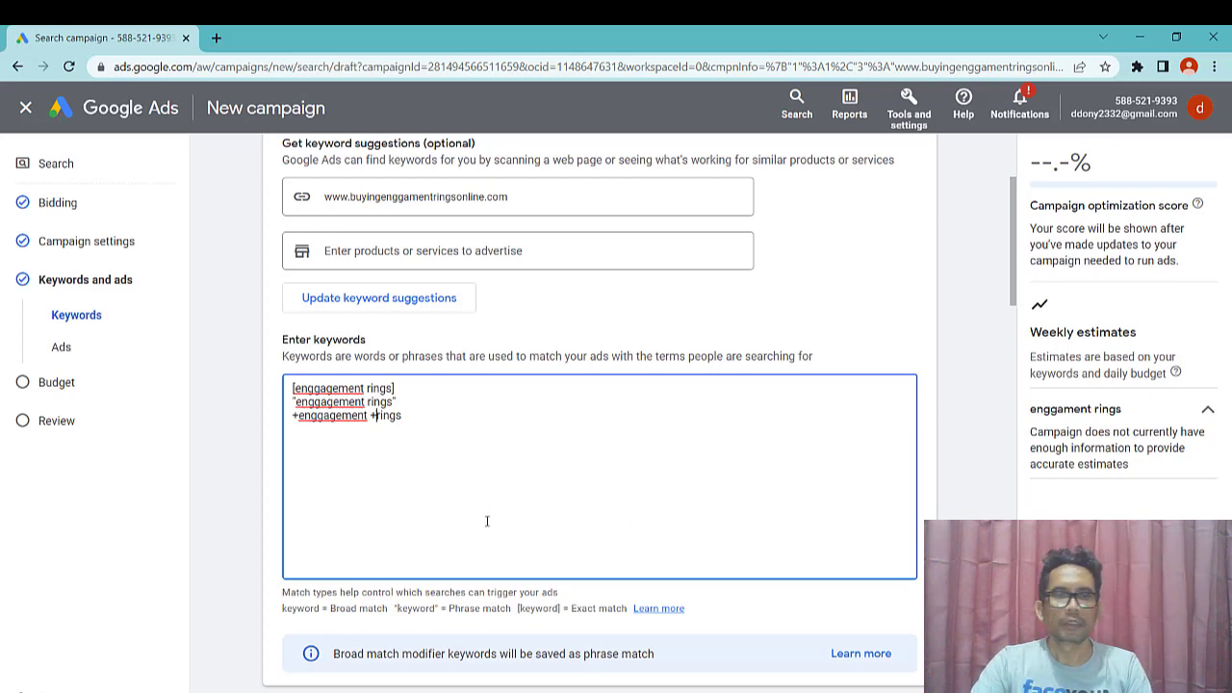
- Review the entered keywords and their match types, along with the ad strength, final URL and preview in the Ads section
{"action": "scroll", "coordinate": [486, 521], "scroll_direction": "down", "scroll_amount": 3}
{"action": "scroll", "coordinate": [487, 520], "scroll_direction": "up", "scroll_amount": 4}
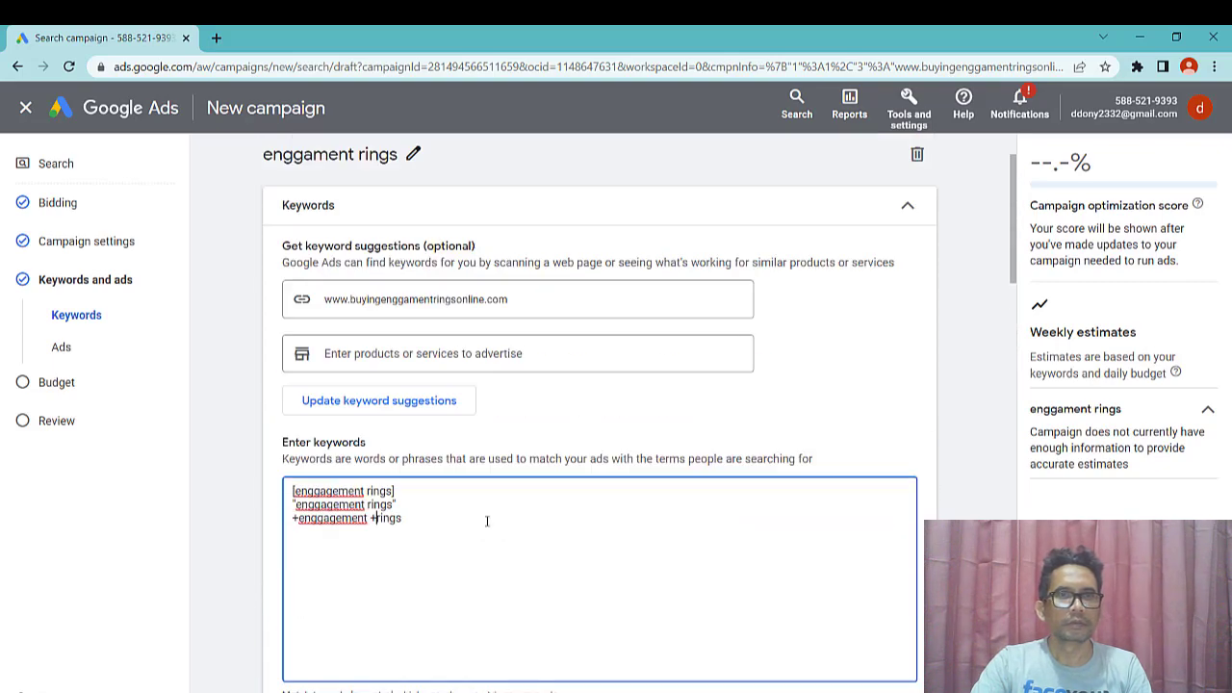
{"action": "scroll", "coordinate": [487, 520], "scroll_direction": "down", "scroll_amount": 5}
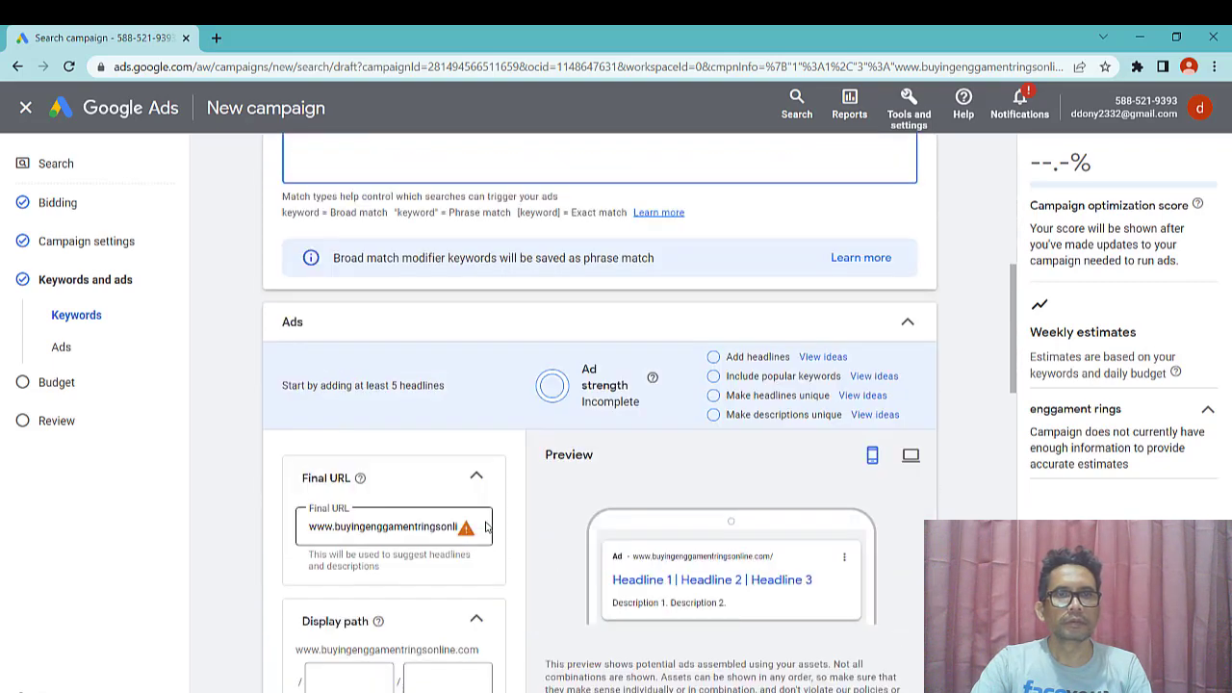
{"action": "scroll", "coordinate": [487, 526], "scroll_direction": "down", "scroll_amount": 1}
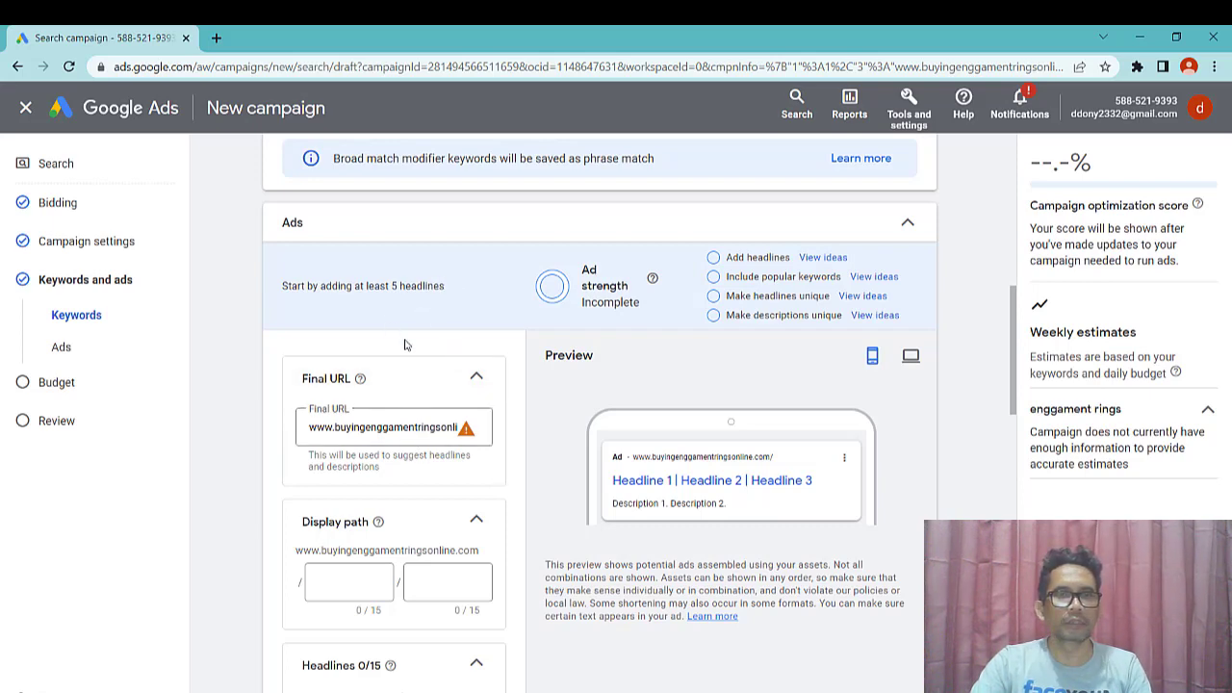
{"action": "scroll", "coordinate": [404, 345], "scroll_direction": "up", "scroll_amount": 5}
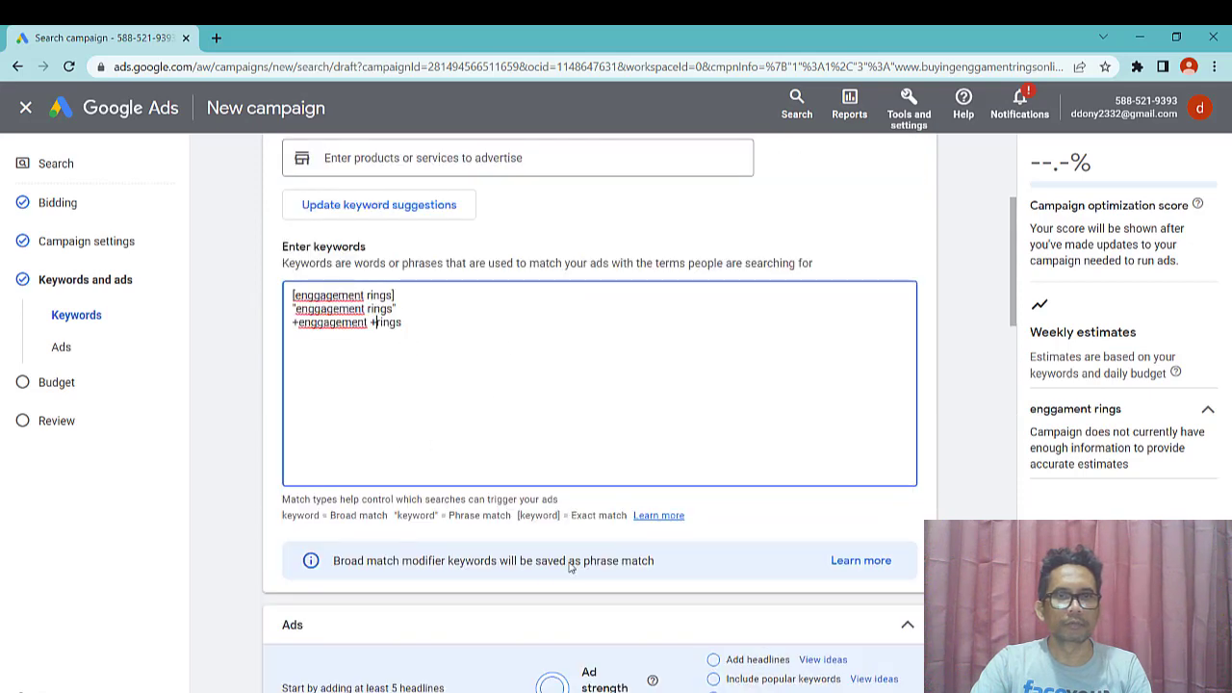
{"action": "scroll", "coordinate": [435, 442], "scroll_direction": "up", "scroll_amount": 1}
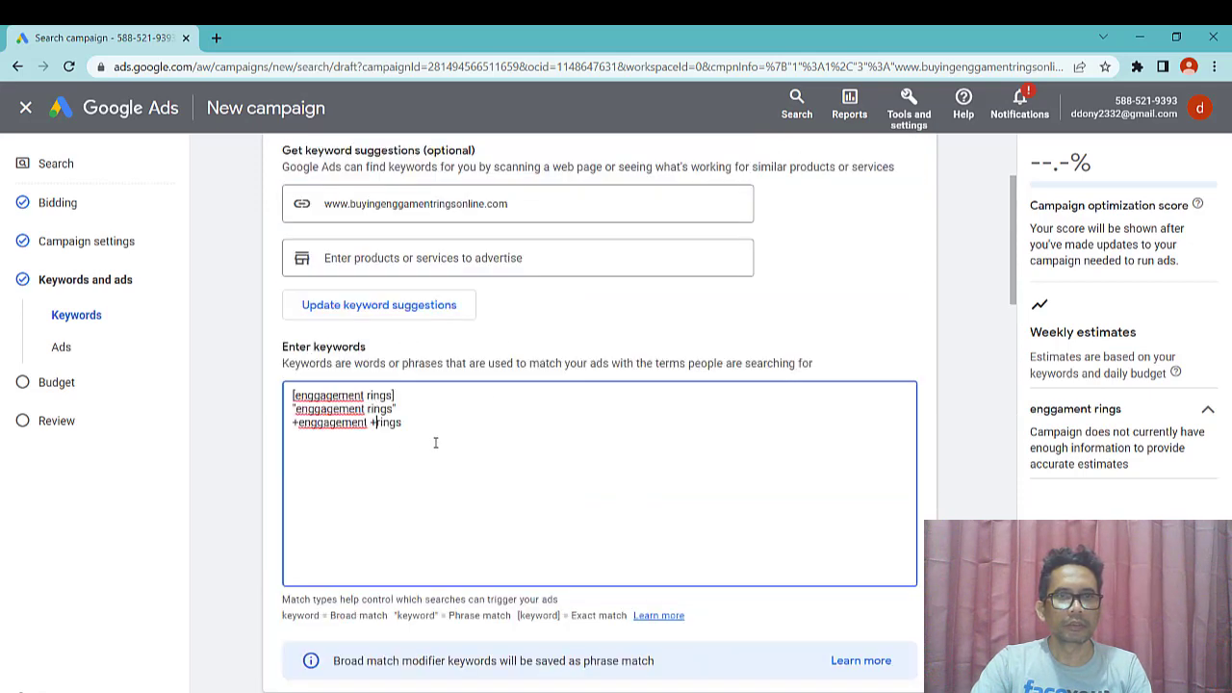
{"action": "scroll", "coordinate": [435, 443], "scroll_direction": "up", "scroll_amount": 1}
{"action": "scroll", "coordinate": [501, 433], "scroll_direction": "down", "scroll_amount": 5}
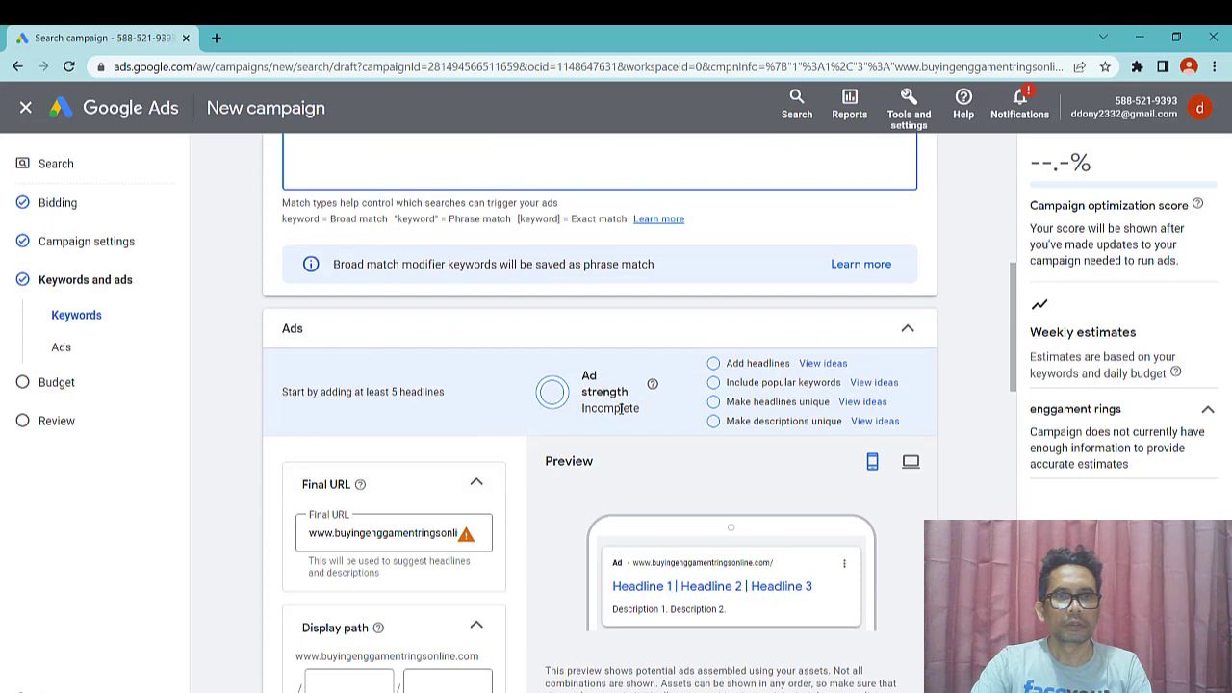
{"action": "scroll", "coordinate": [612, 408], "scroll_direction": "up", "scroll_amount": 1}
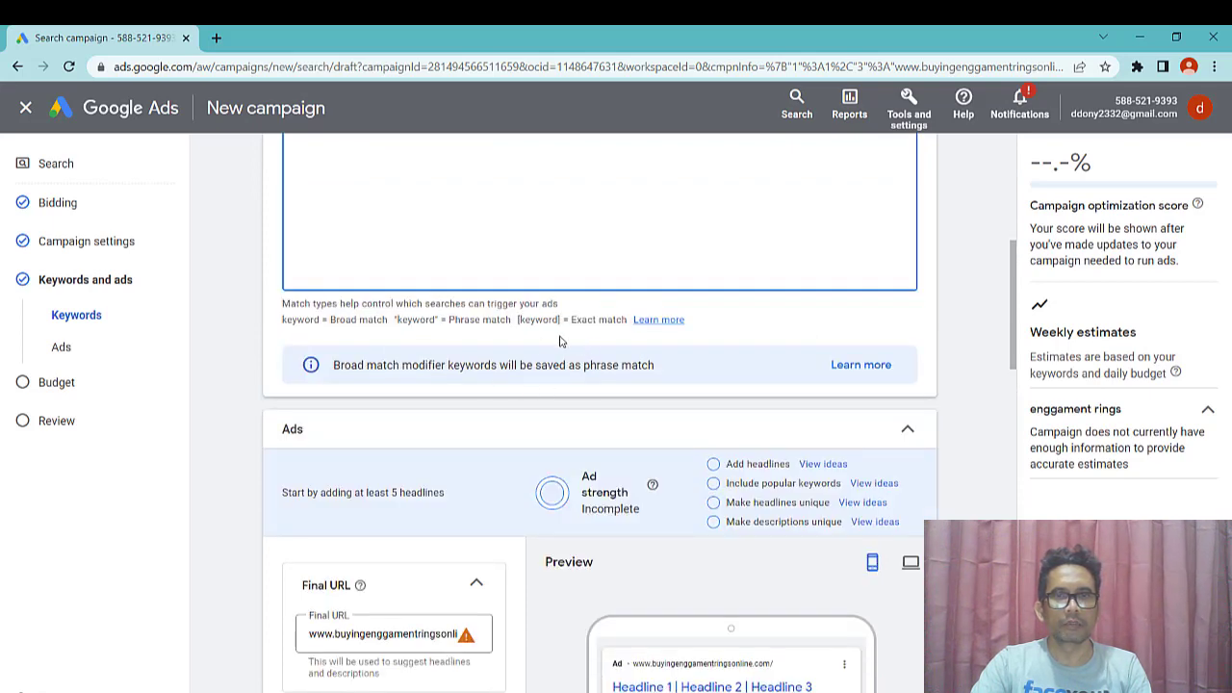
{"action": "scroll", "coordinate": [559, 341], "scroll_direction": "down", "scroll_amount": 2}
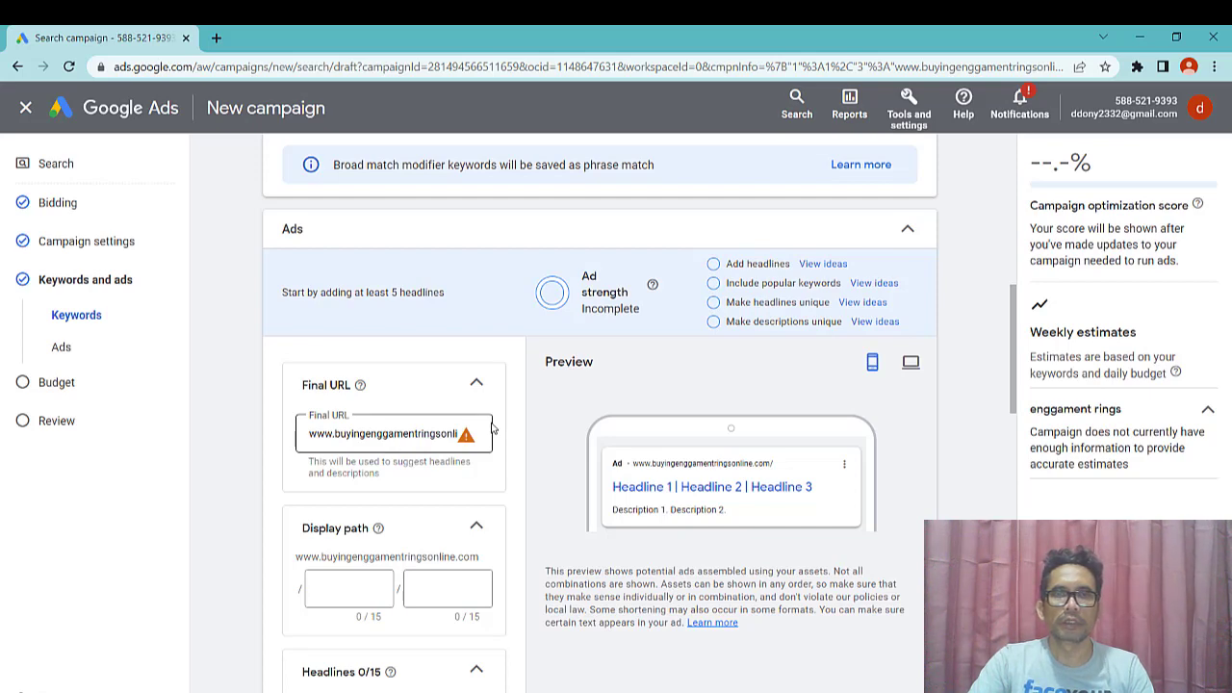
{"action": "scroll", "coordinate": [492, 428], "scroll_direction": "up", "scroll_amount": 7}
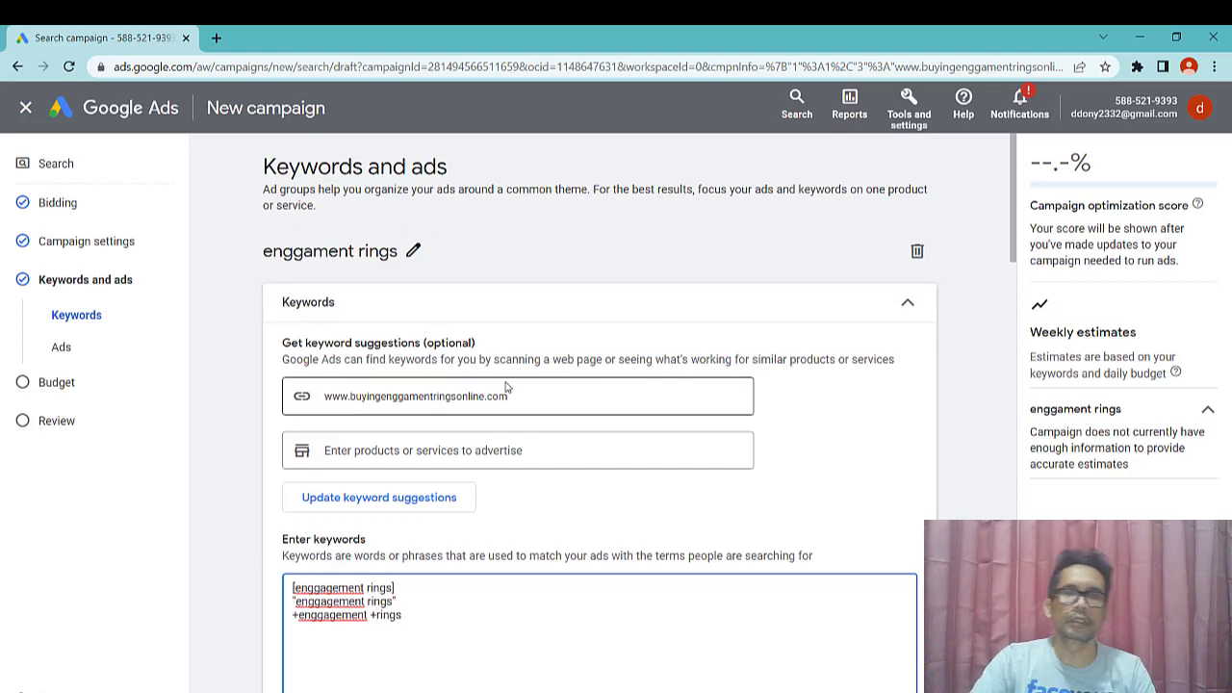
{"action": "scroll", "coordinate": [507, 387], "scroll_direction": "down", "scroll_amount": 2}
{"action": "scroll", "coordinate": [497, 390], "scroll_direction": "down", "scroll_amount": 5}
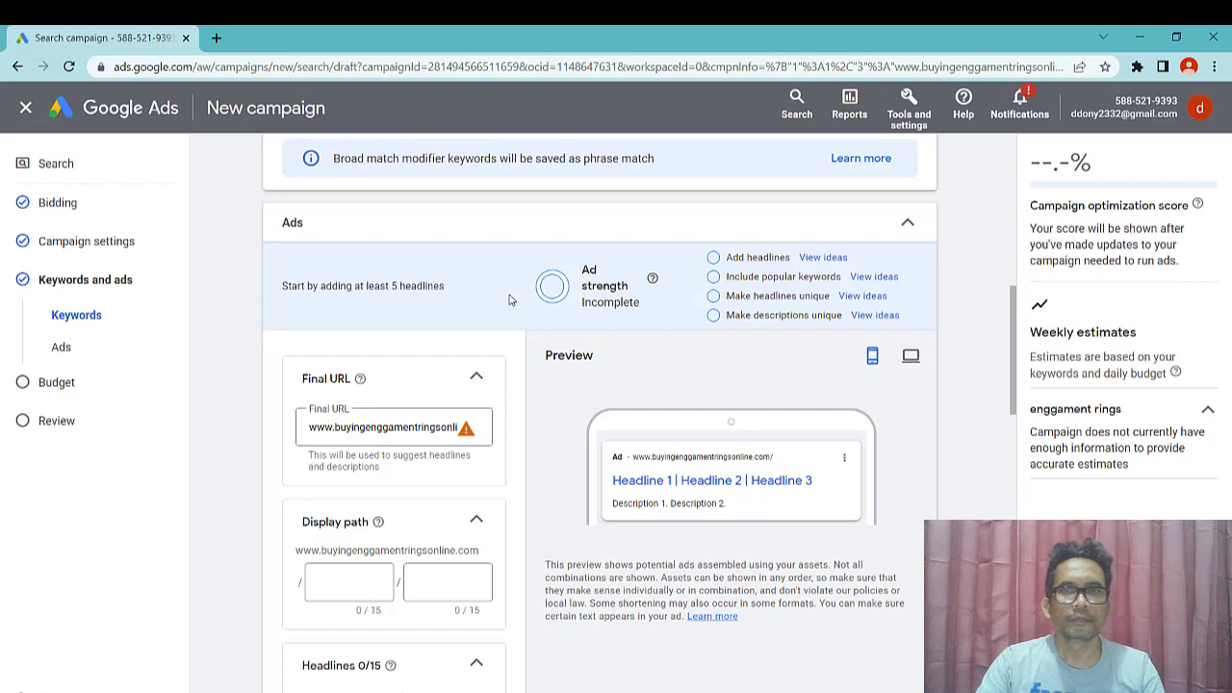
{"action": "scroll", "coordinate": [510, 300], "scroll_direction": "down", "scroll_amount": 1}
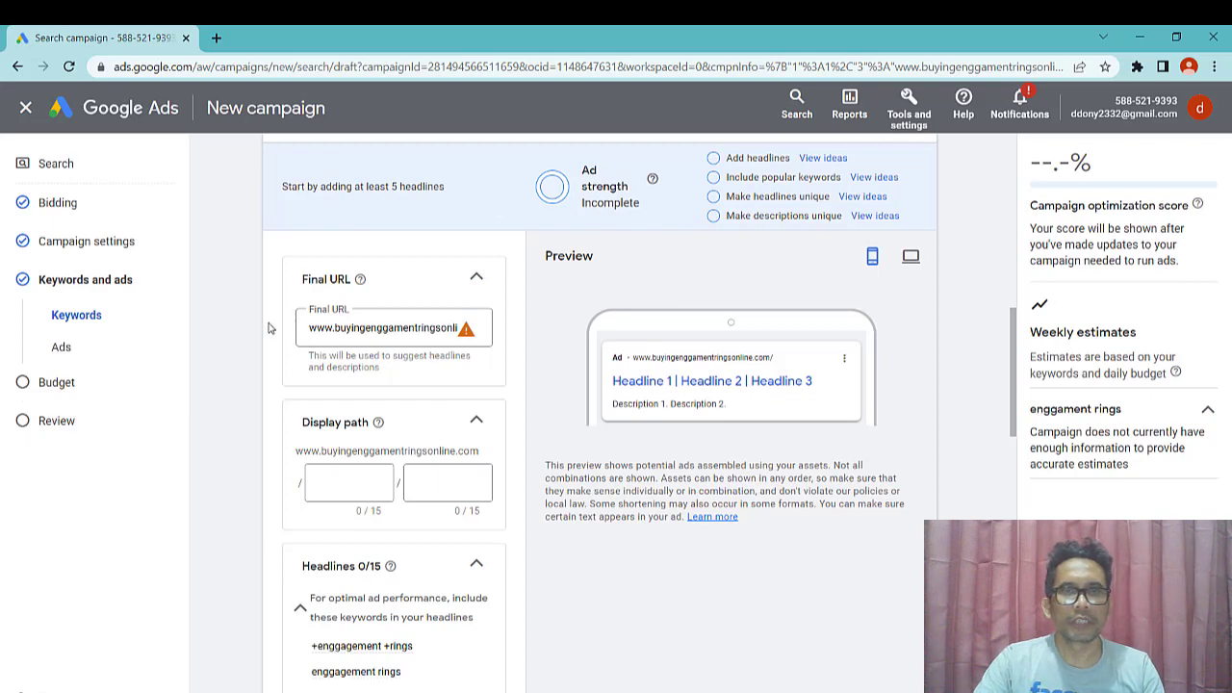
{"action": "left_click", "coordinate": [311, 327]}
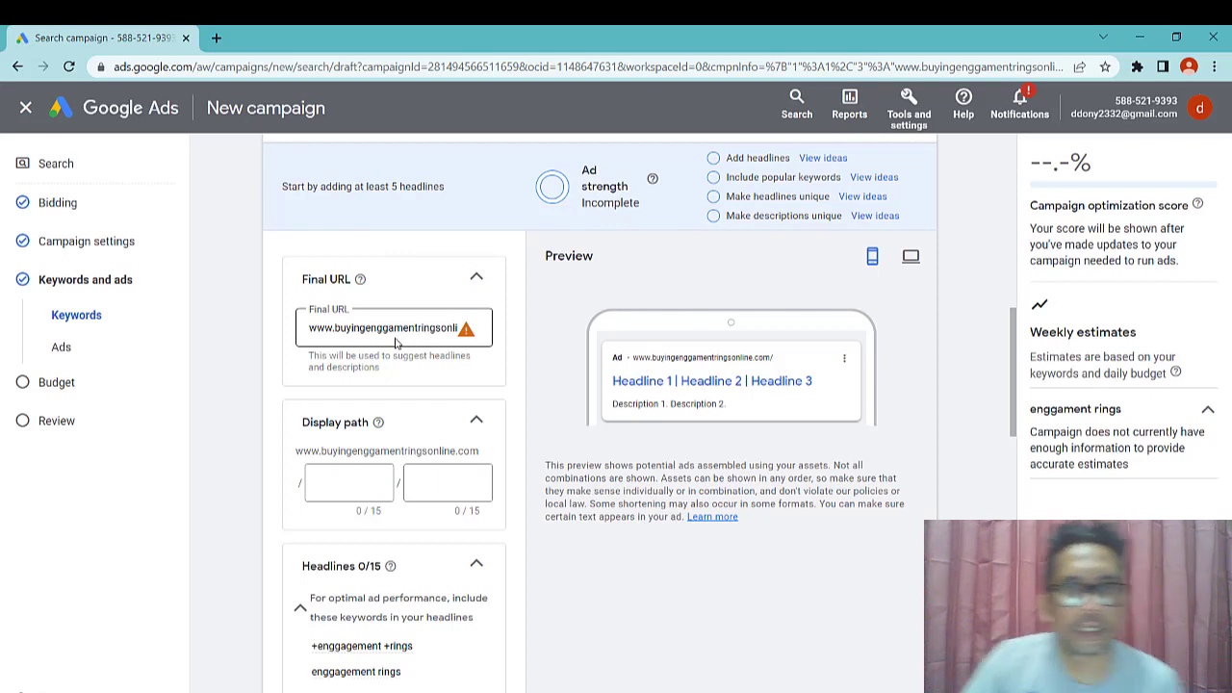
{"action": "scroll", "coordinate": [397, 342], "scroll_direction": "down", "scroll_amount": 1}
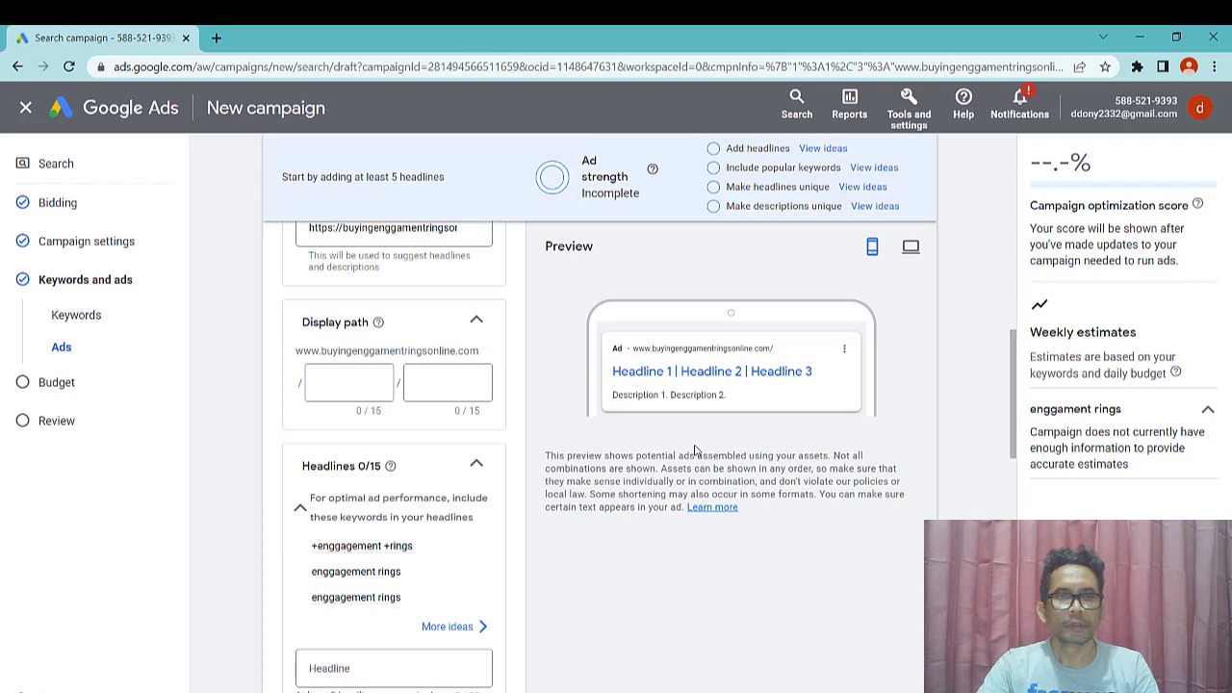
- Paste the copied text "Shop Online Now for enggament rings" as the ad's first headline
{"action": "scroll", "coordinate": [781, 498], "scroll_direction": "up", "scroll_amount": 1}
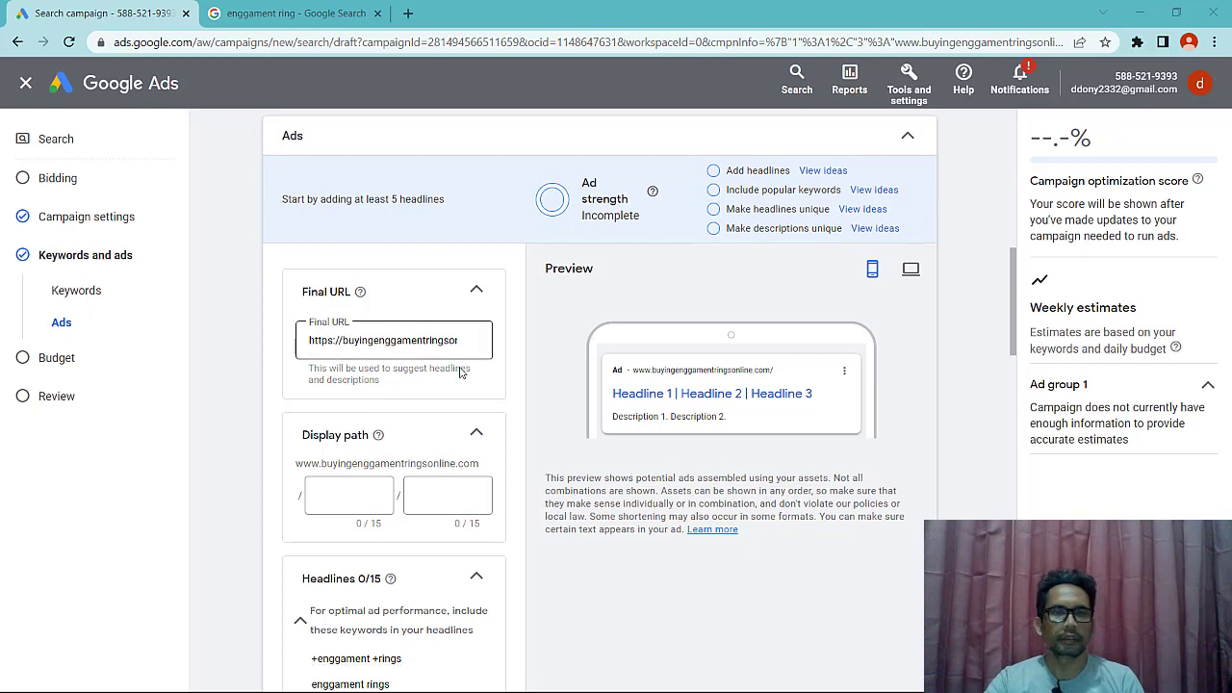
{"action": "scroll", "coordinate": [345, 436], "scroll_direction": "down", "scroll_amount": 2}
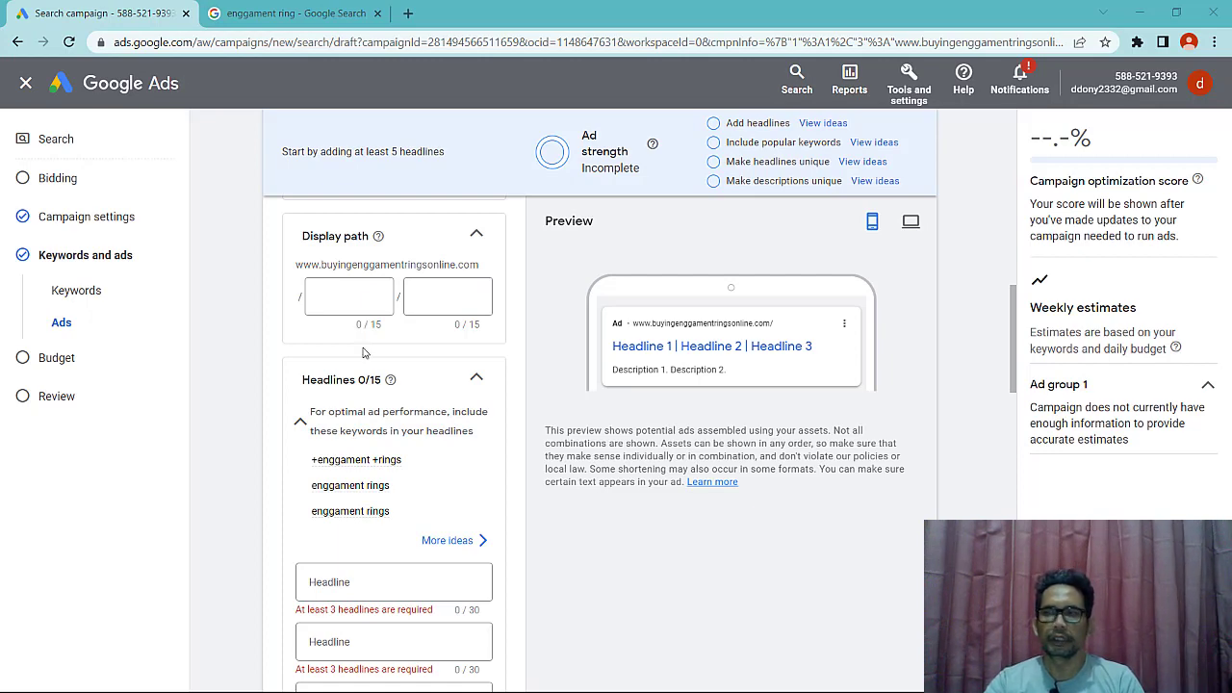
{"action": "scroll", "coordinate": [387, 382], "scroll_direction": "up", "scroll_amount": 3}
{"action": "scroll", "coordinate": [387, 383], "scroll_direction": "down", "scroll_amount": 1}
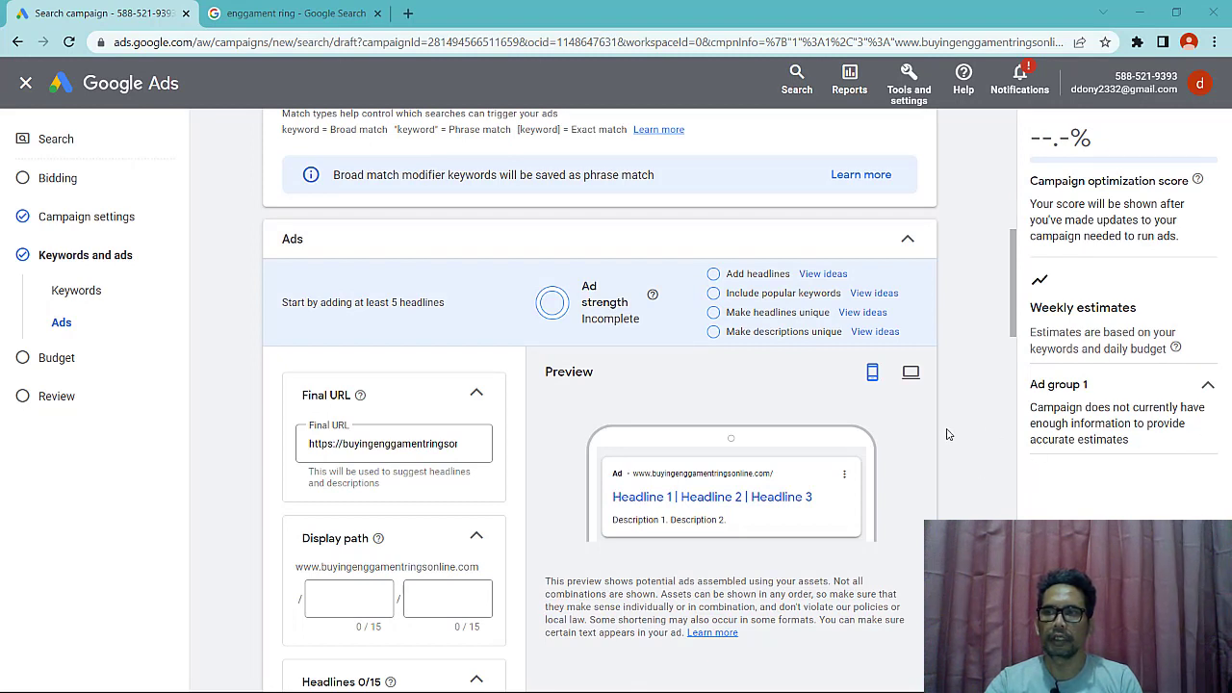
{"action": "scroll", "coordinate": [513, 433], "scroll_direction": "down", "scroll_amount": 3}
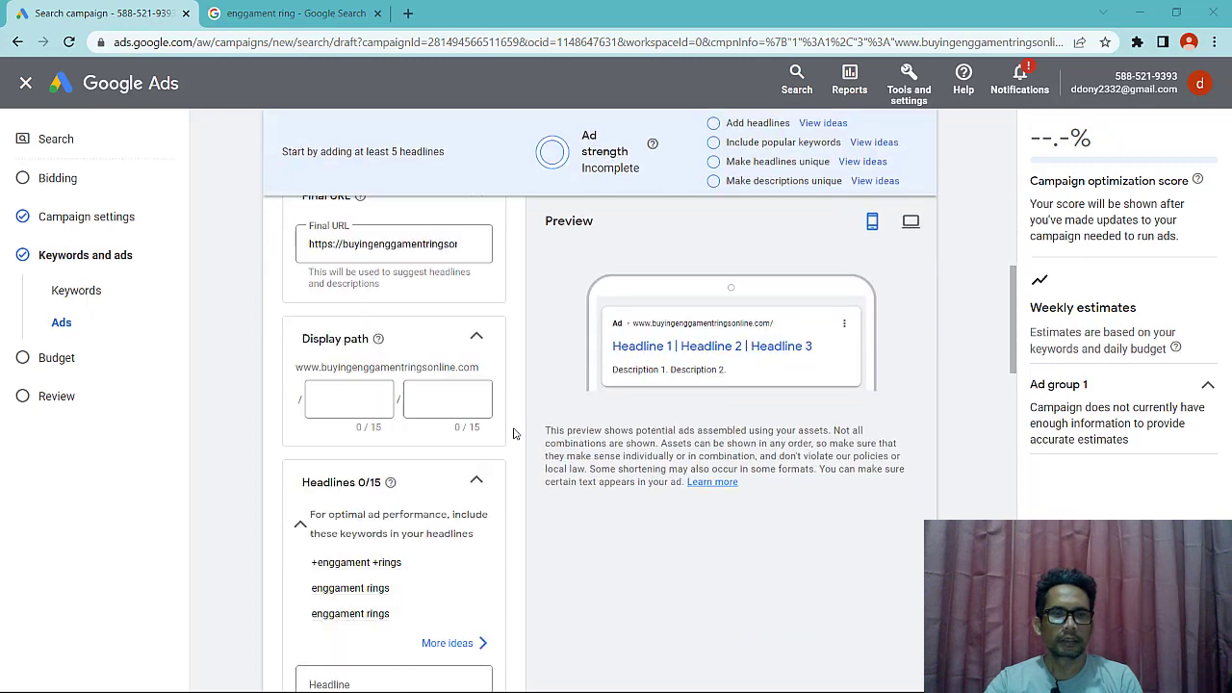
{"action": "scroll", "coordinate": [377, 531], "scroll_direction": "down", "scroll_amount": 1}
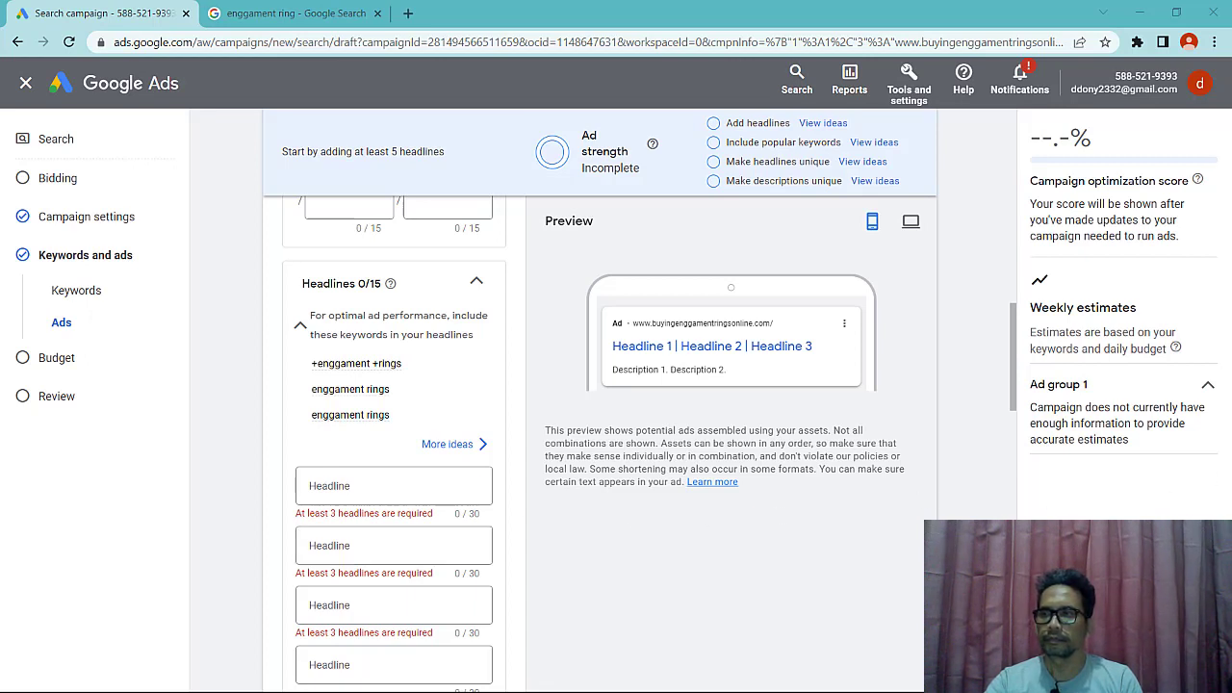
{"action": "left_click", "coordinate": [352, 486]}
{"action": "right_click", "coordinate": [352, 485]}
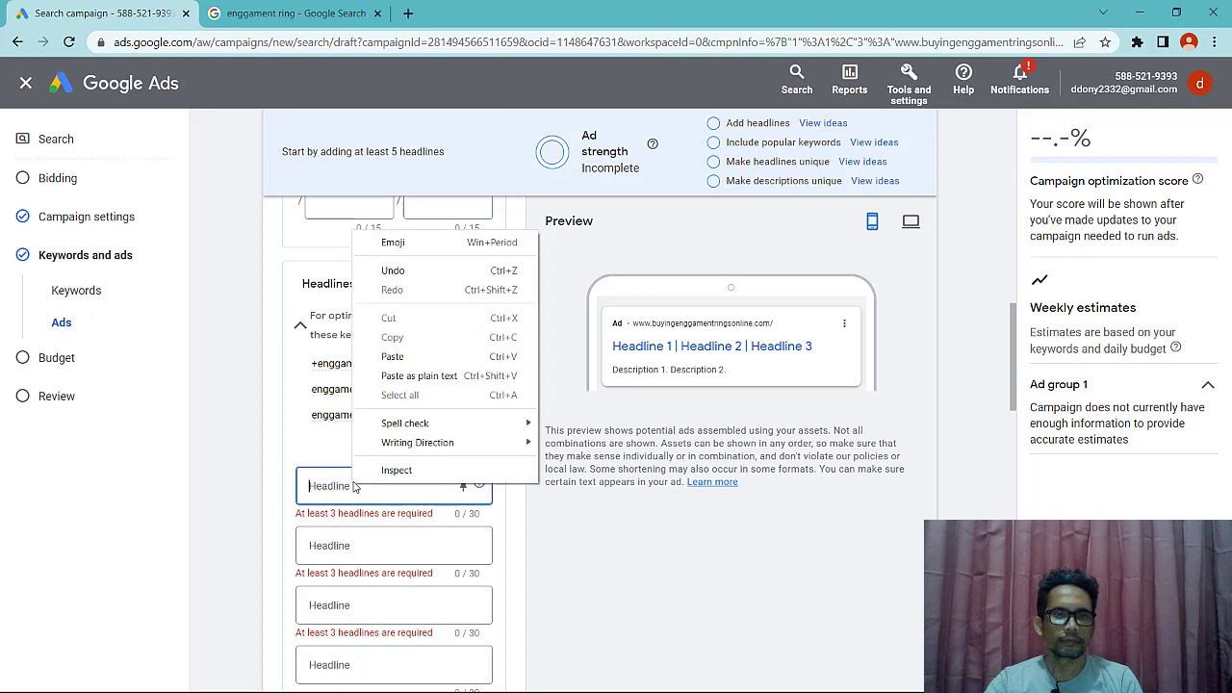
{"action": "left_click", "coordinate": [393, 356]}
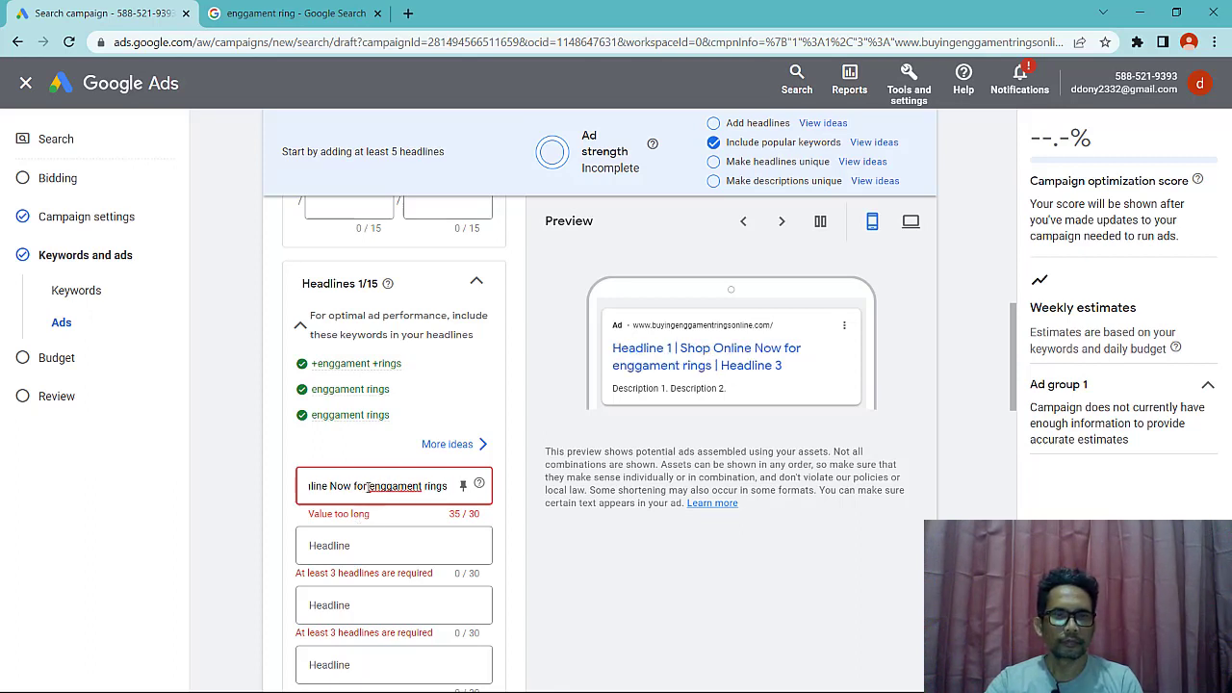
- Shorten the first headline to "Shop Online Now enggament ring" so that it fits the 30-character limit
{"action": "left_click", "coordinate": [367, 487]}
{"action": "key", "text": "BackSpace"}
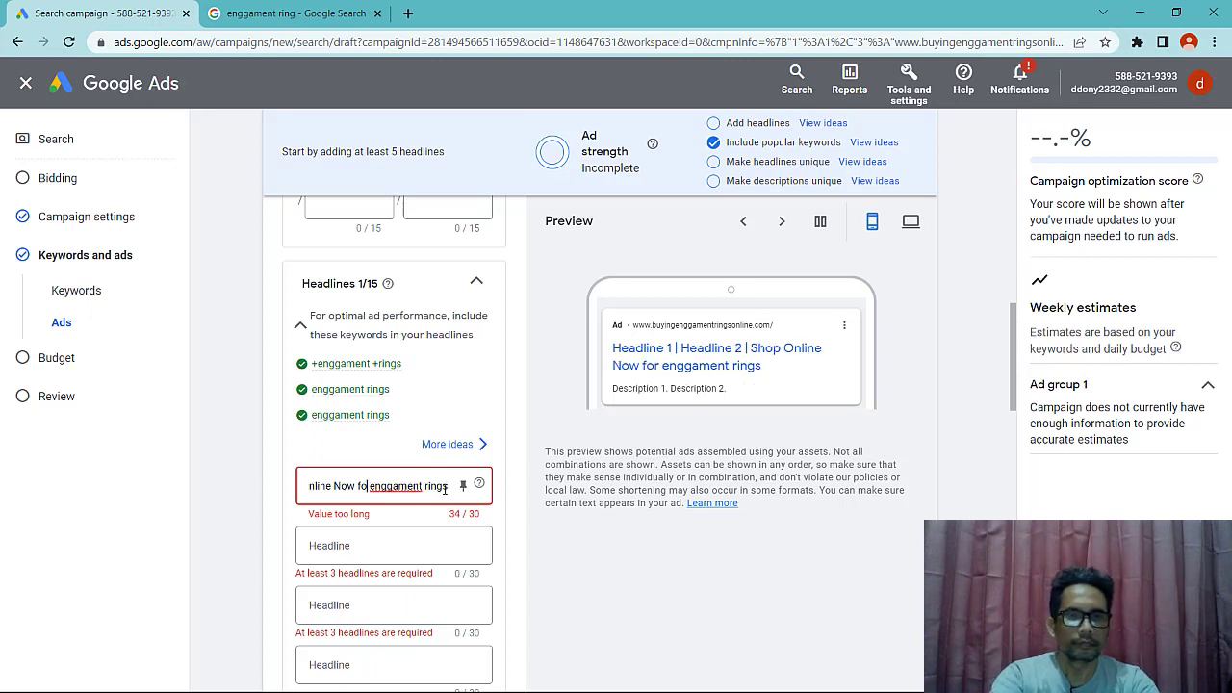
{"action": "key", "text": "BackSpace"}
{"action": "key", "text": "BackSpace"}
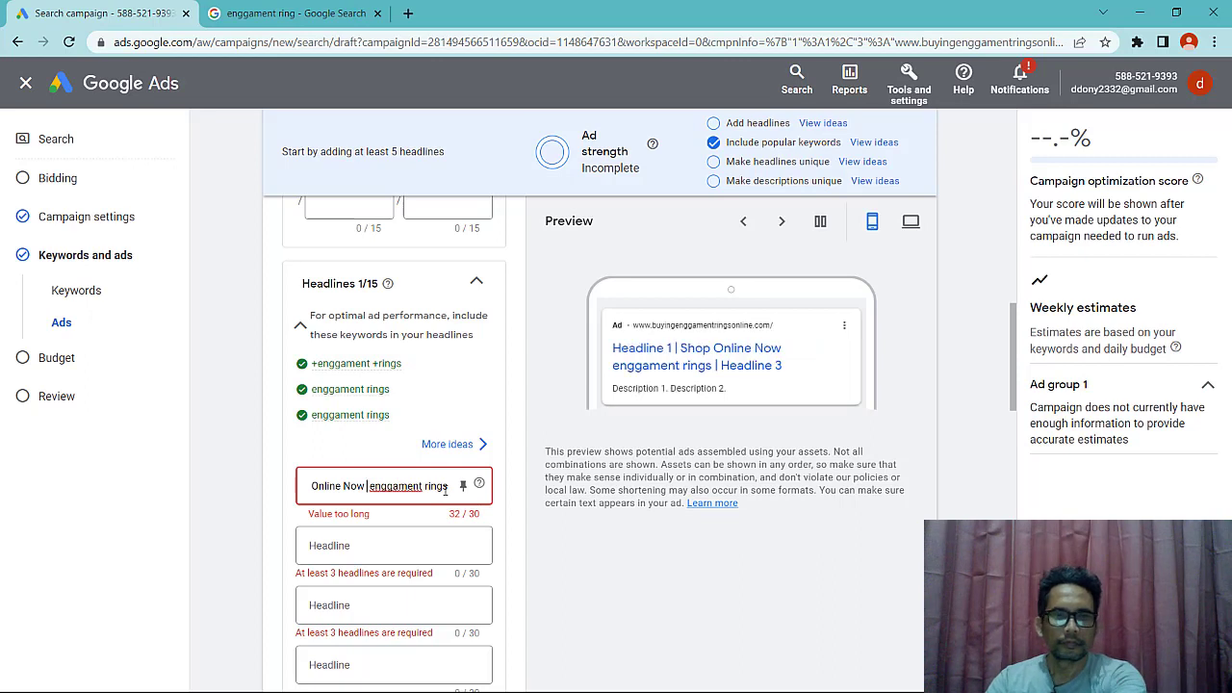
{"action": "key", "text": "BackSpace"}
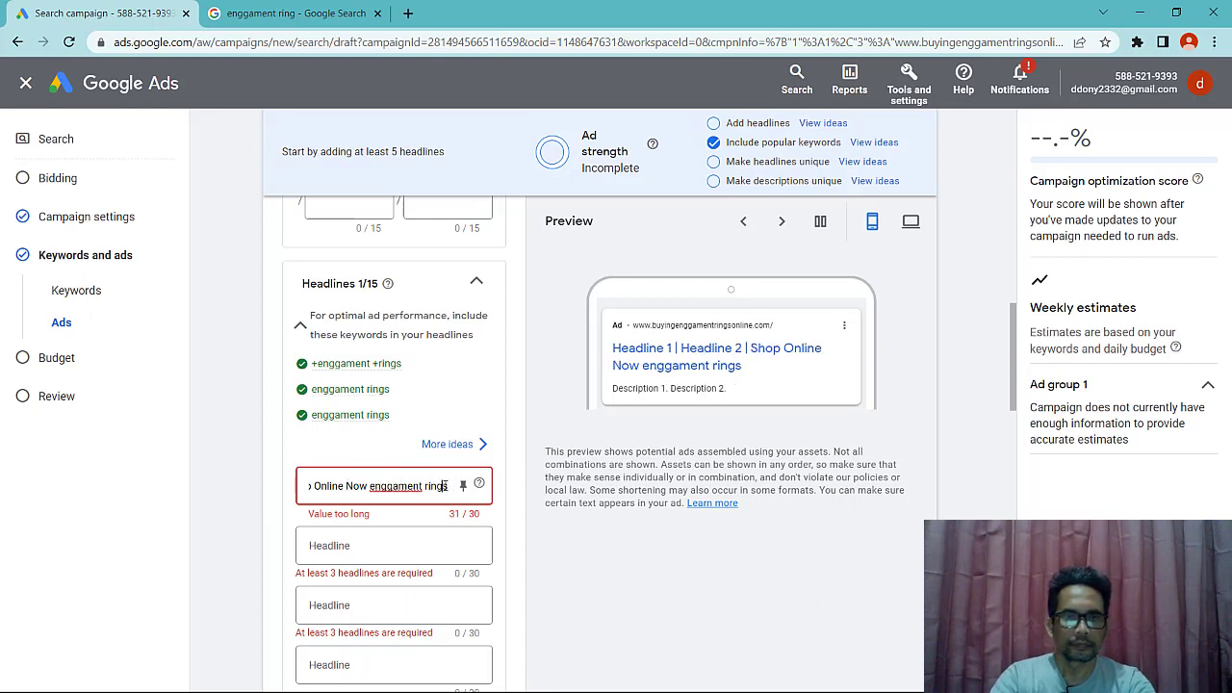
{"action": "key", "text": "BackSpace"}
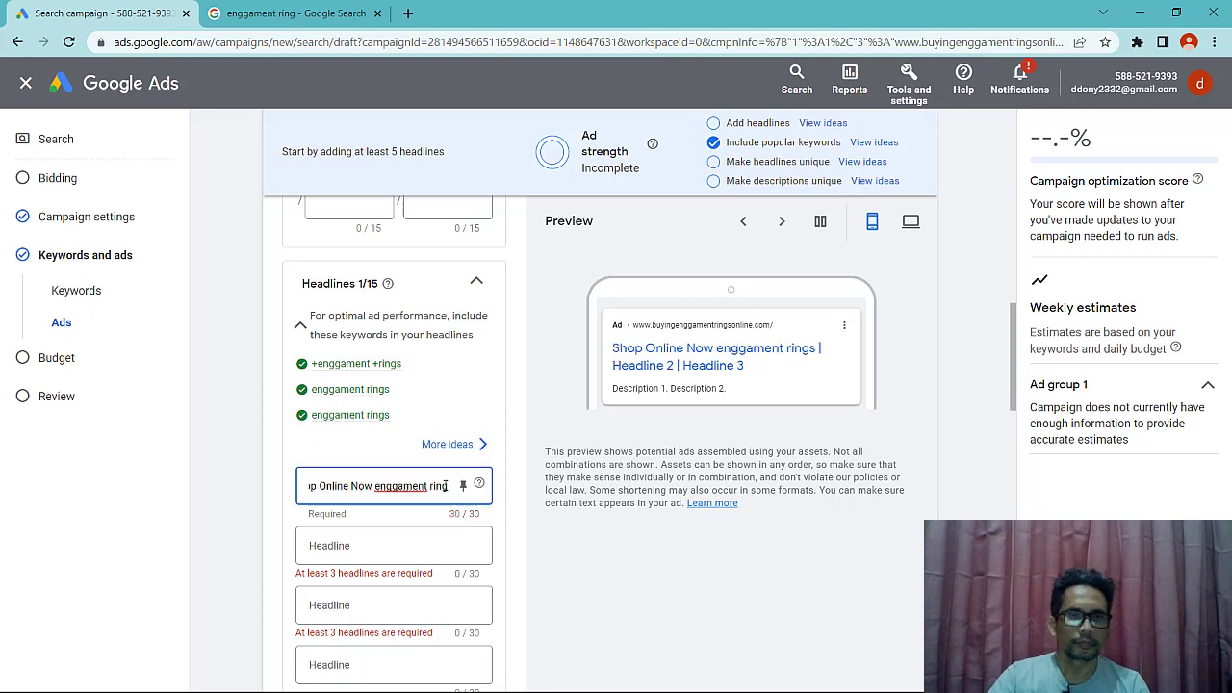
{"action": "left_click", "coordinate": [244, 464]}
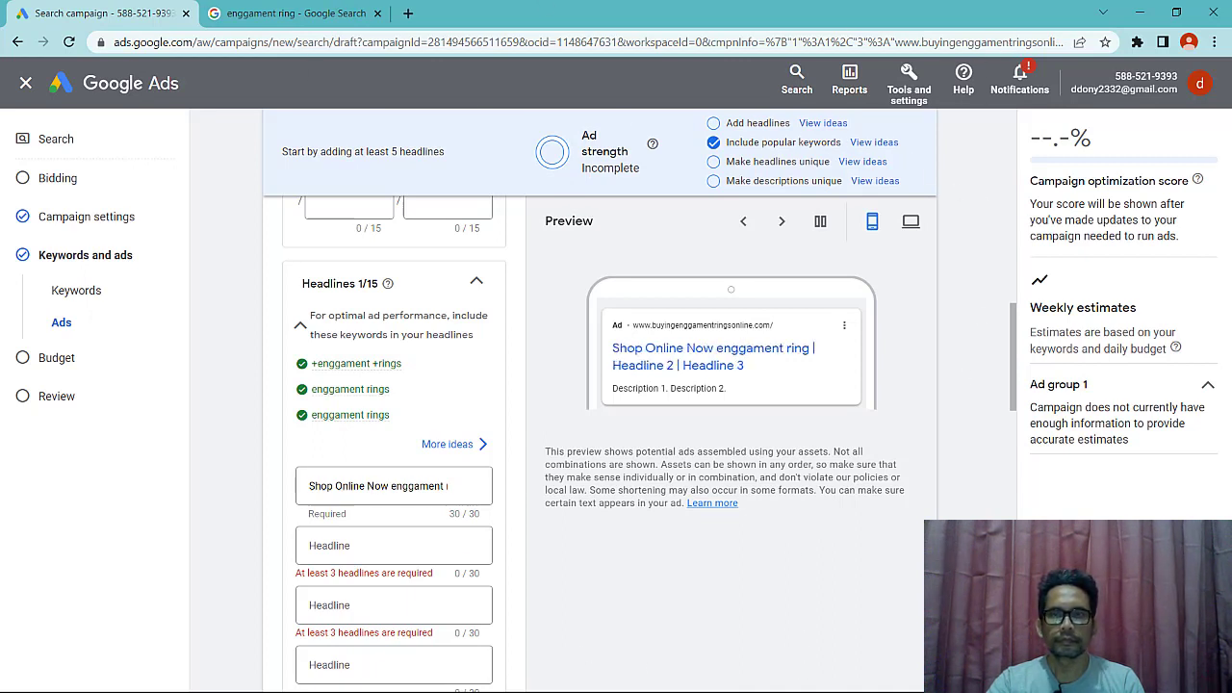
- Switch to Paint to examine the ad strength levels and checklist in the ADS STRENGHT picture, and return to the campaign draft in Chrome
{"action": "left_click", "coordinate": [1137, 11]}
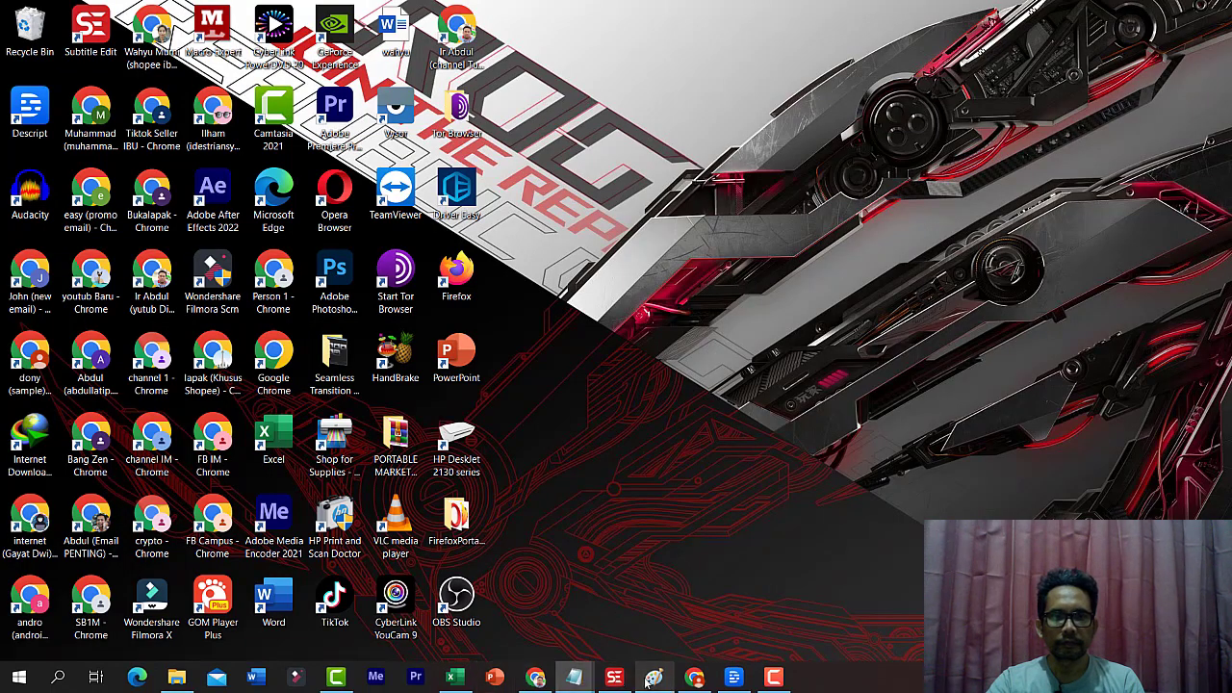
{"action": "left_click", "coordinate": [653, 679]}
{"action": "key", "text": "ctrl+v"}
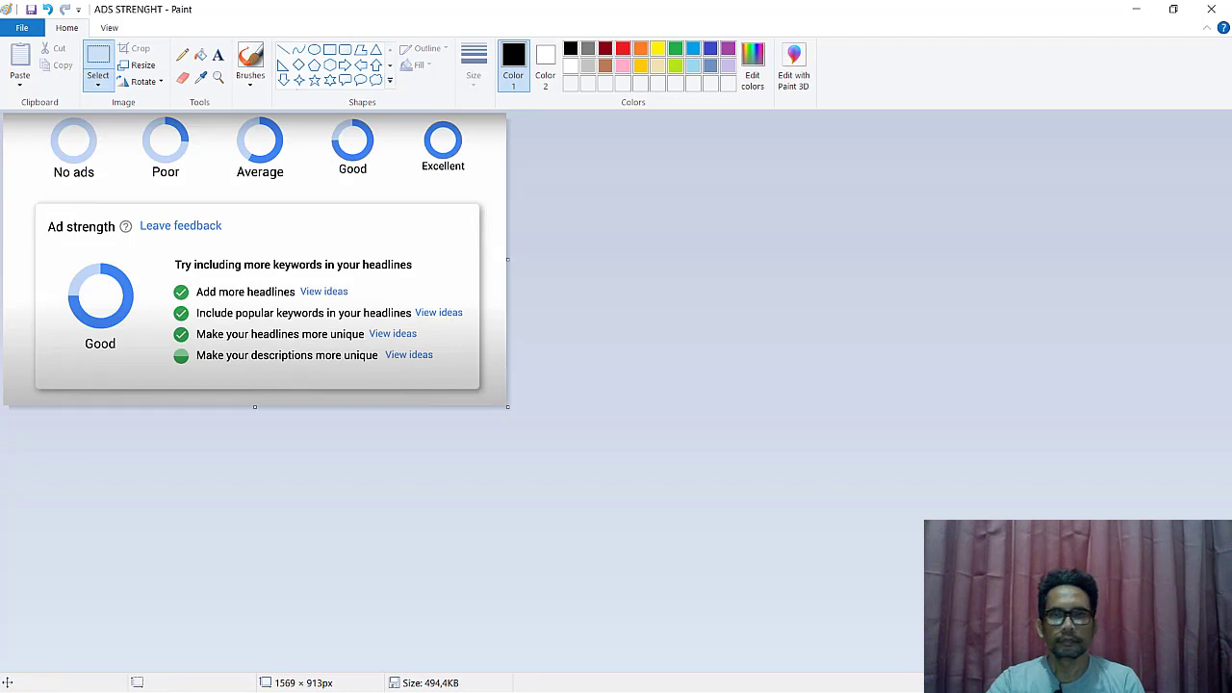
{"action": "key", "text": "ctrl+Page_Up"}
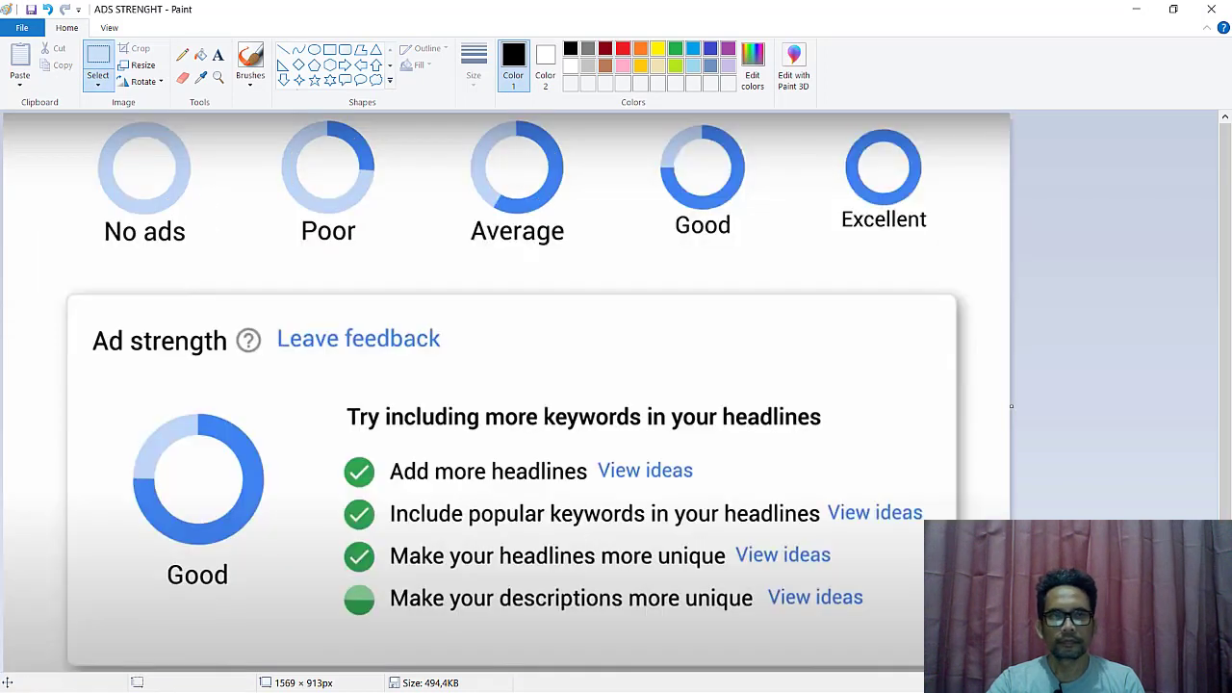
{"action": "key", "text": "ctrl+Page_Up"}
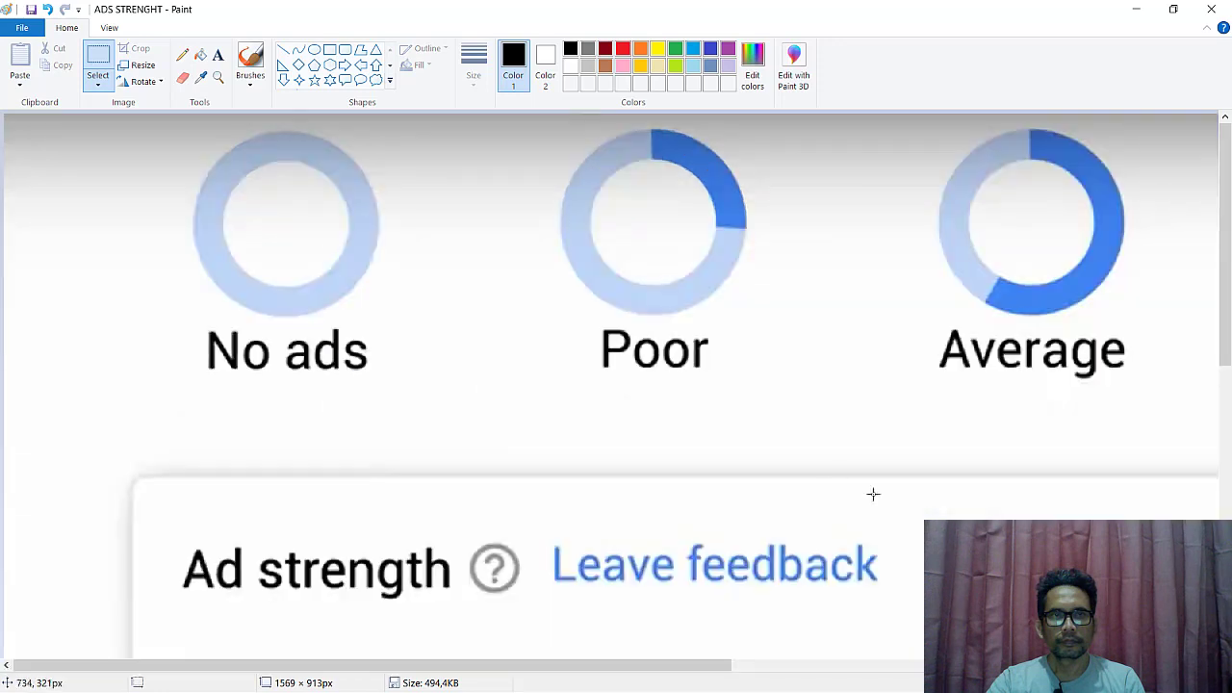
{"action": "key", "text": "ctrl+Page_Down"}
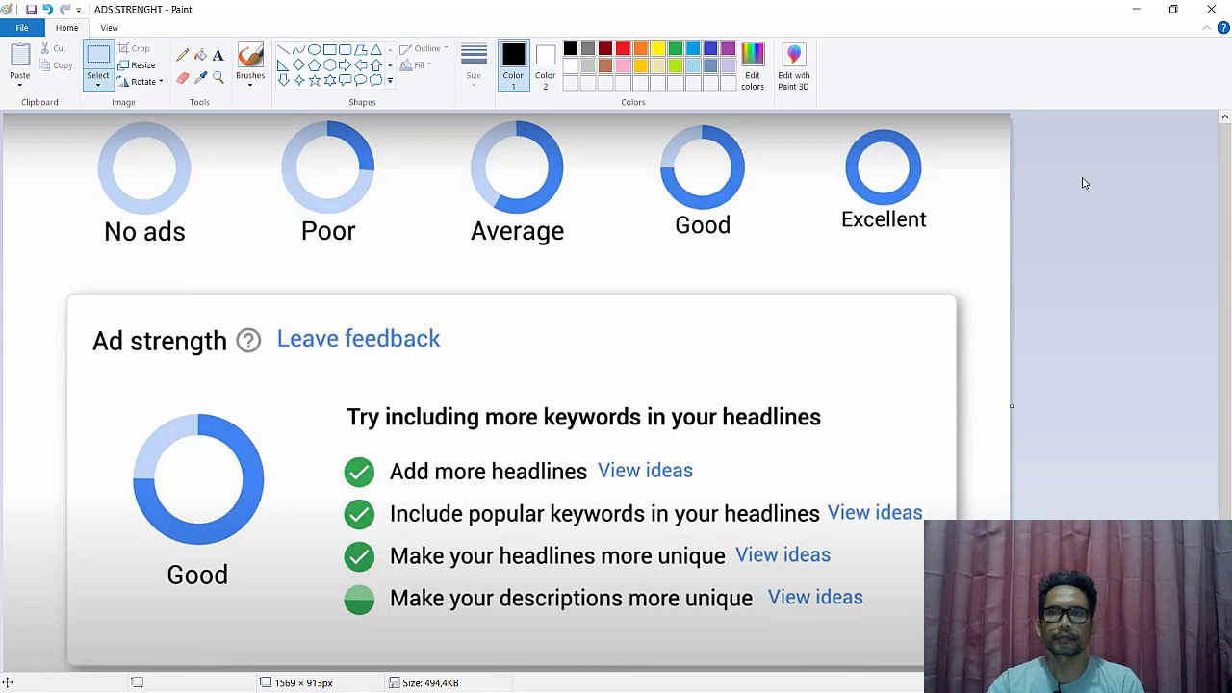
{"action": "left_click", "coordinate": [1134, 8]}
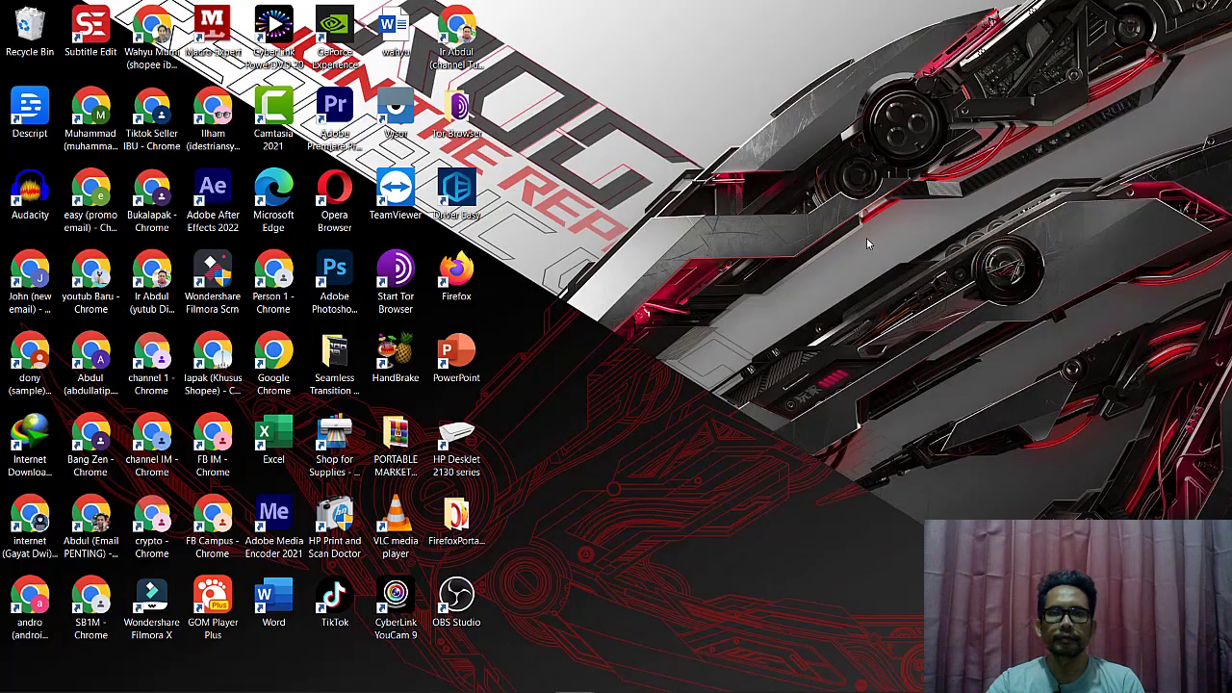
{"action": "mouse_move", "coordinate": [731, 688]}
{"action": "left_click", "coordinate": [697, 678]}
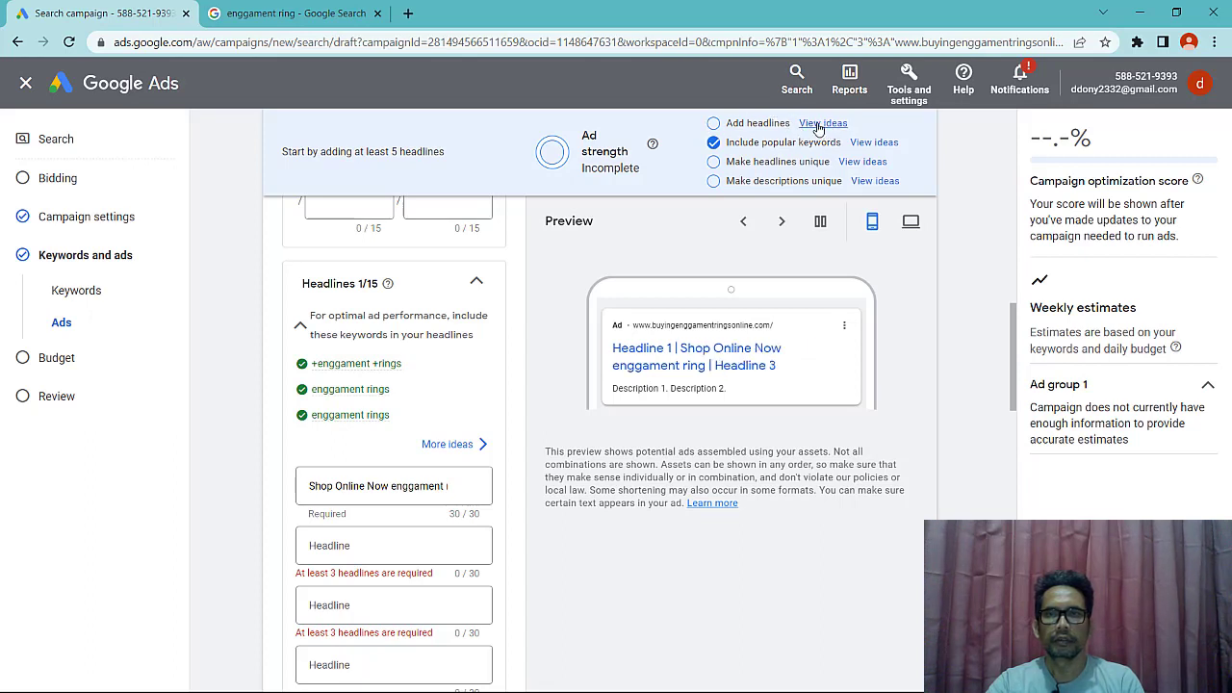
- Open the ideas for adding headlines and add the call-to-action phrases "Find Out More" and "Call Now"
{"action": "left_click", "coordinate": [820, 124]}
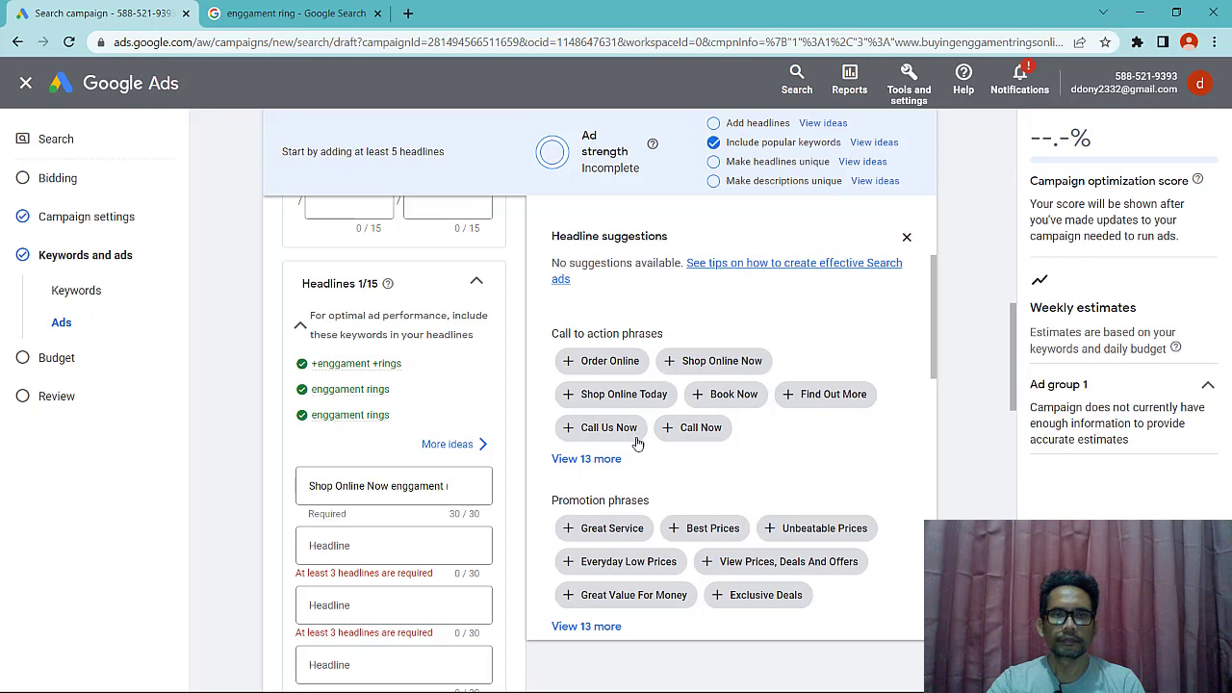
{"action": "left_click", "coordinate": [621, 404]}
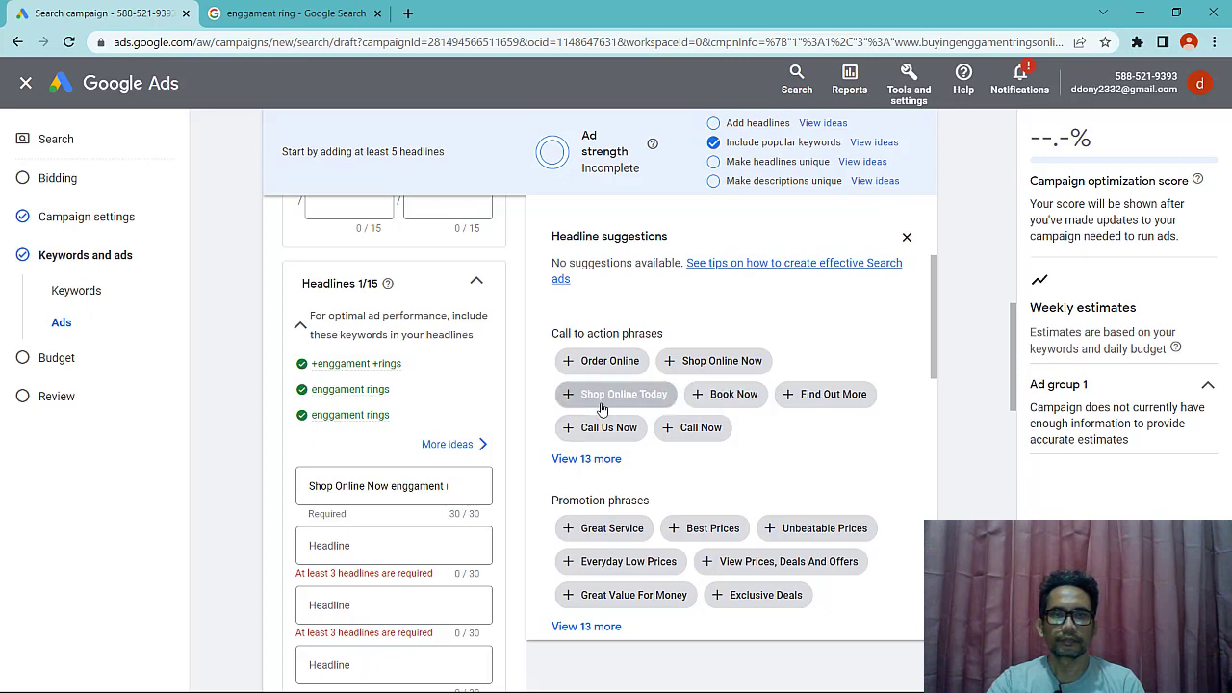
{"action": "left_click", "coordinate": [830, 401]}
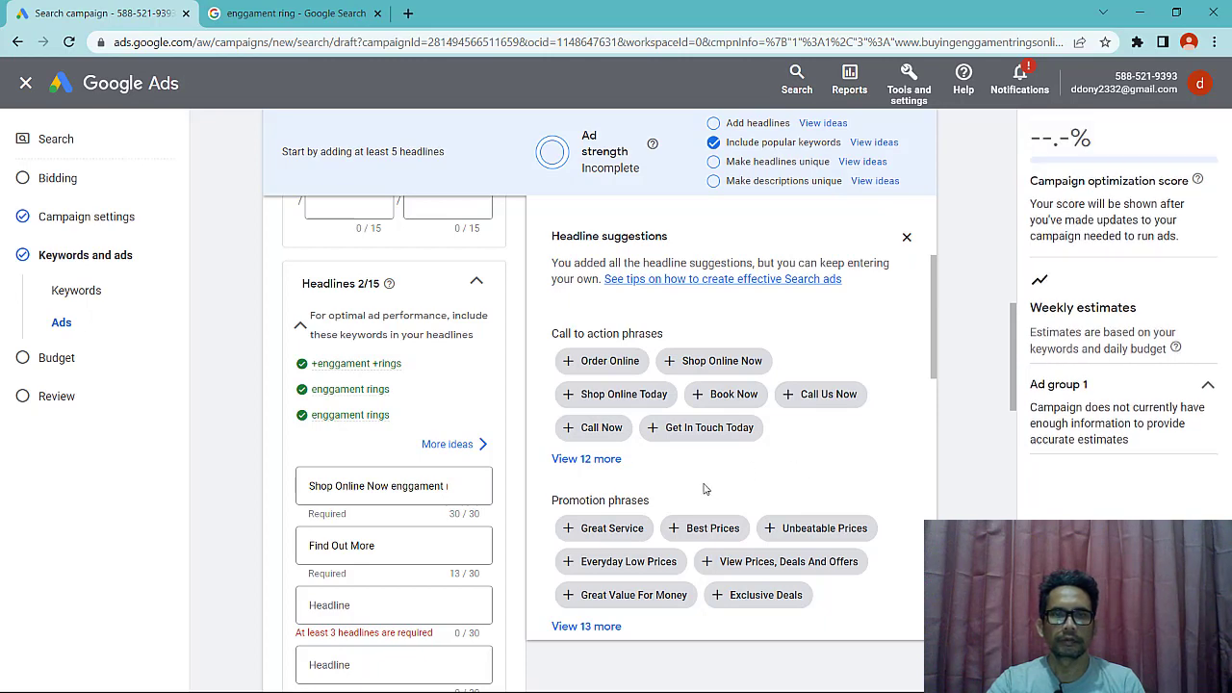
{"action": "left_click", "coordinate": [583, 428]}
- Add the suggested promotion phrases "Exclusive Deals" and "View Prices, Deals And Offers" as headlines
{"action": "scroll", "coordinate": [830, 504], "scroll_direction": "down", "scroll_amount": 2}
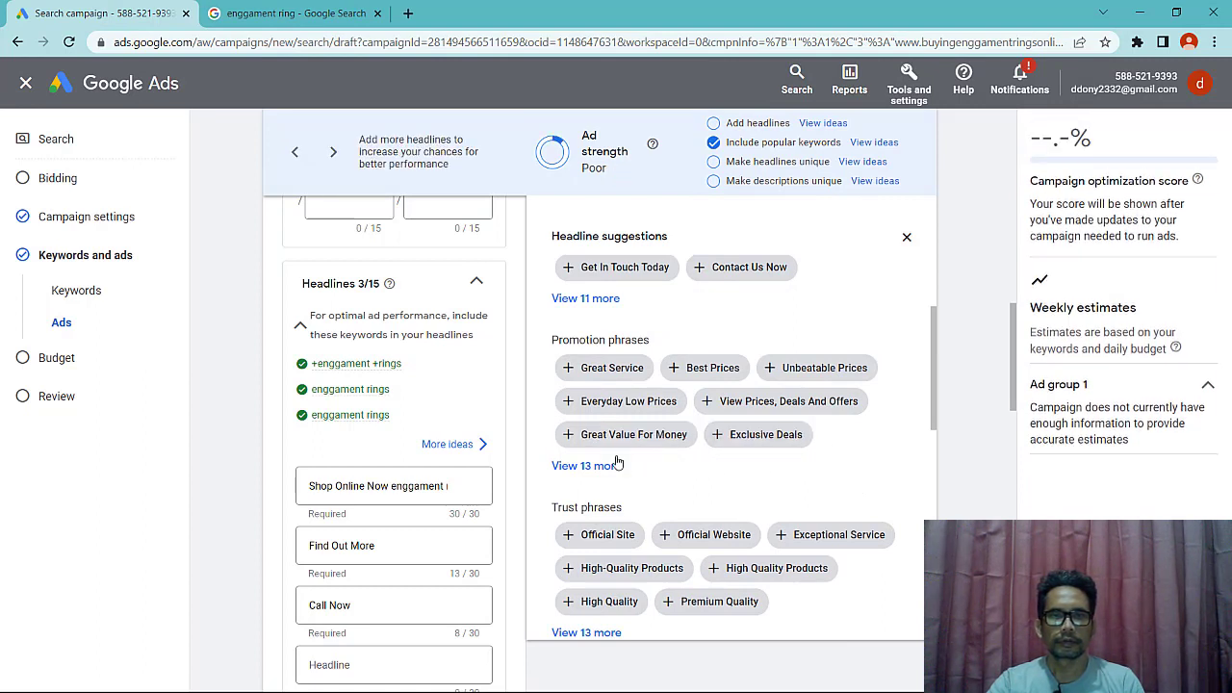
{"action": "left_click", "coordinate": [763, 435]}
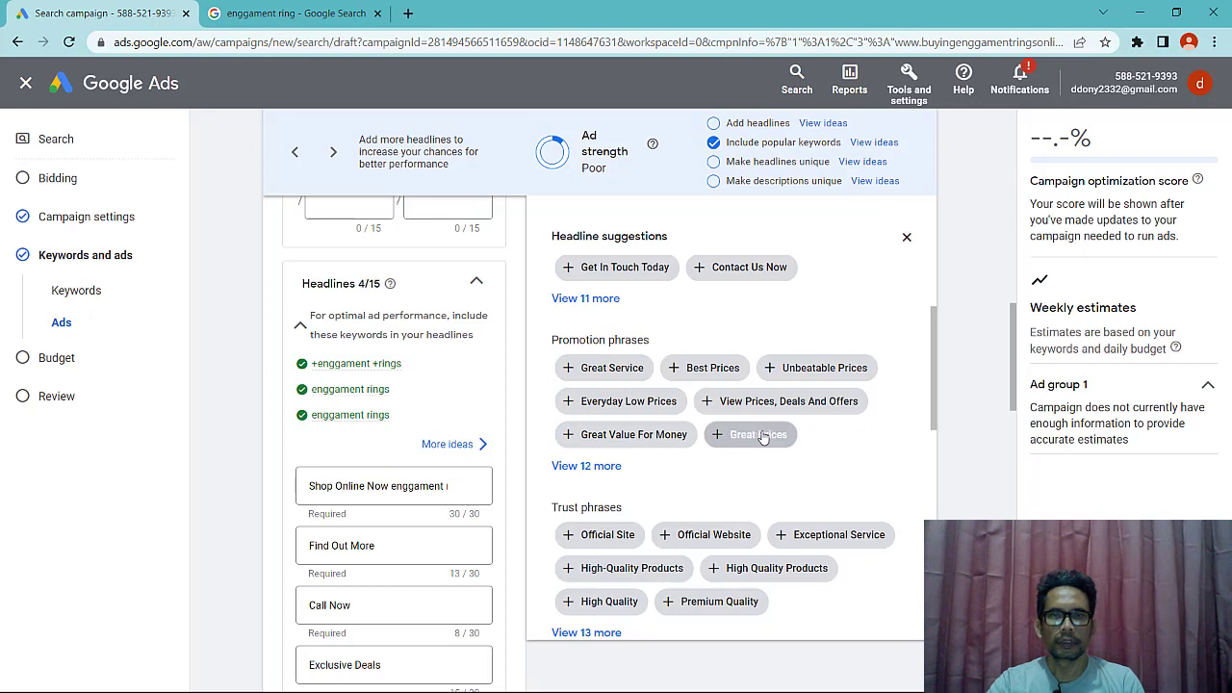
{"action": "left_click", "coordinate": [815, 407]}
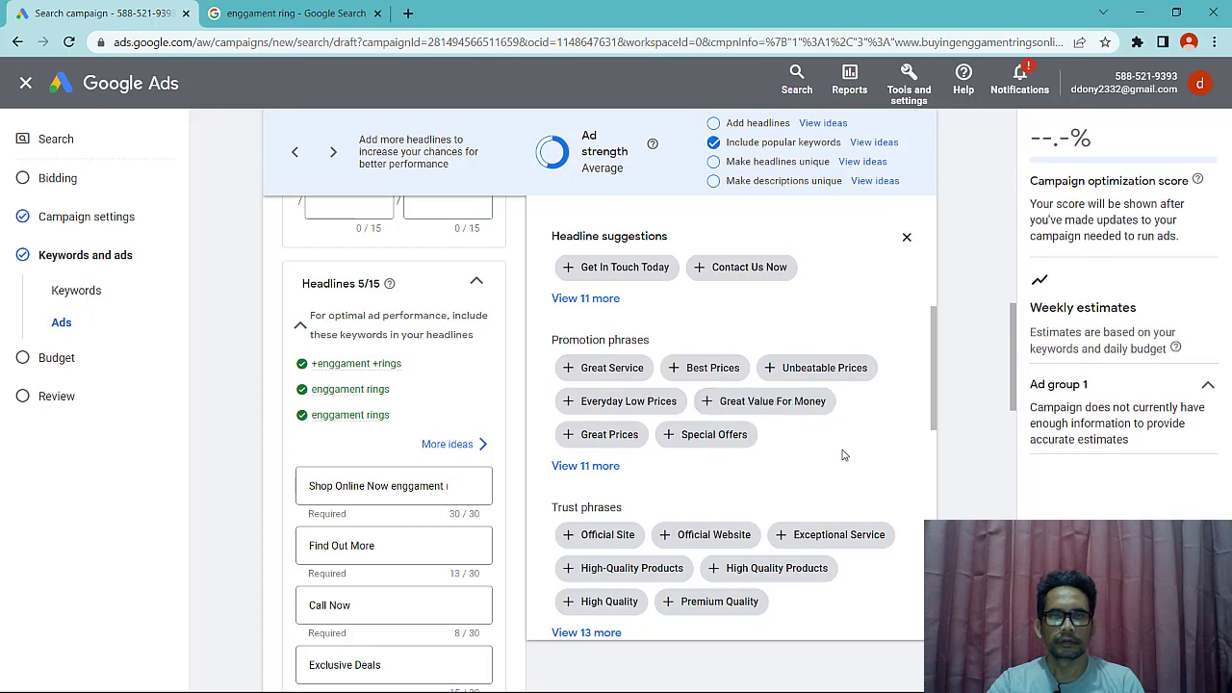
- Add the inventory phrase "View Our Inventory Online" and the location phrase "Find A Location Near You" as headlines
{"action": "scroll", "coordinate": [843, 454], "scroll_direction": "down", "scroll_amount": 2}
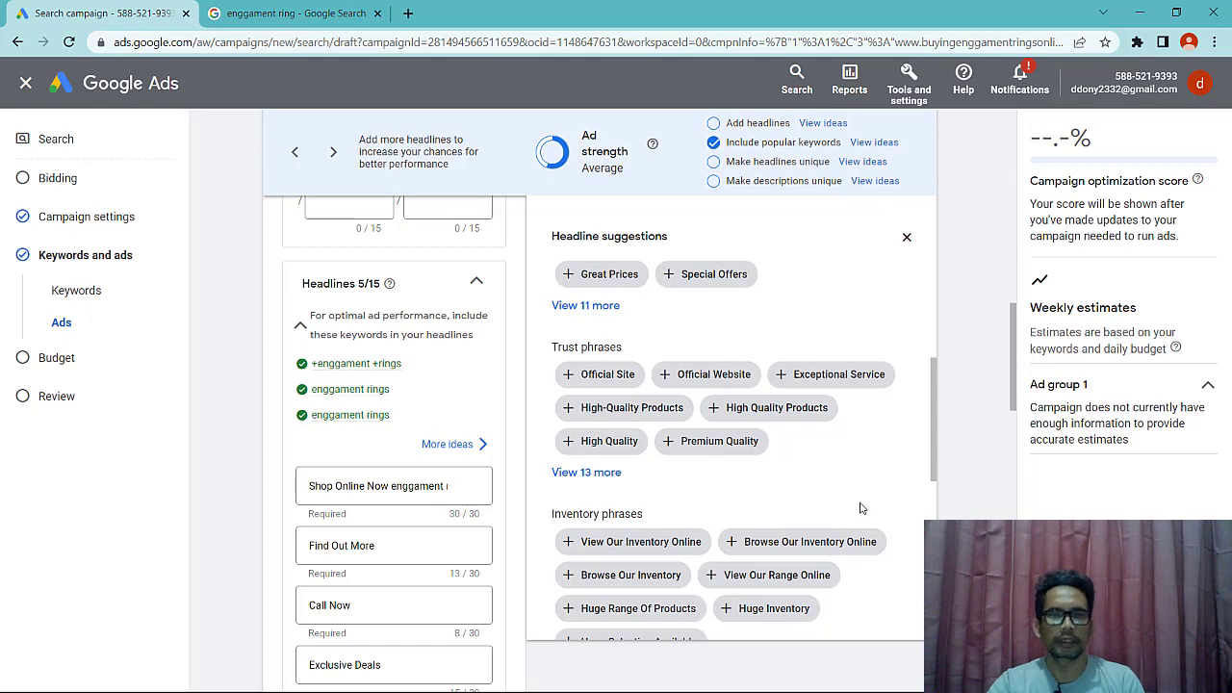
{"action": "scroll", "coordinate": [862, 508], "scroll_direction": "down", "scroll_amount": 2}
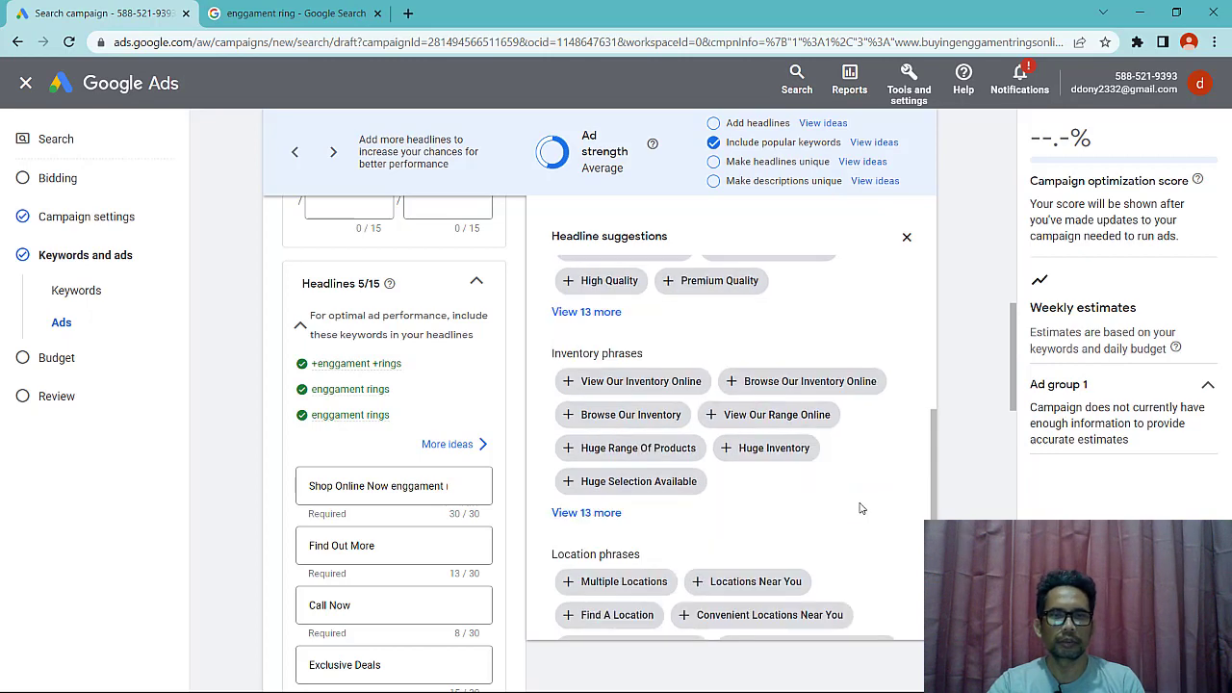
{"action": "left_click", "coordinate": [623, 383]}
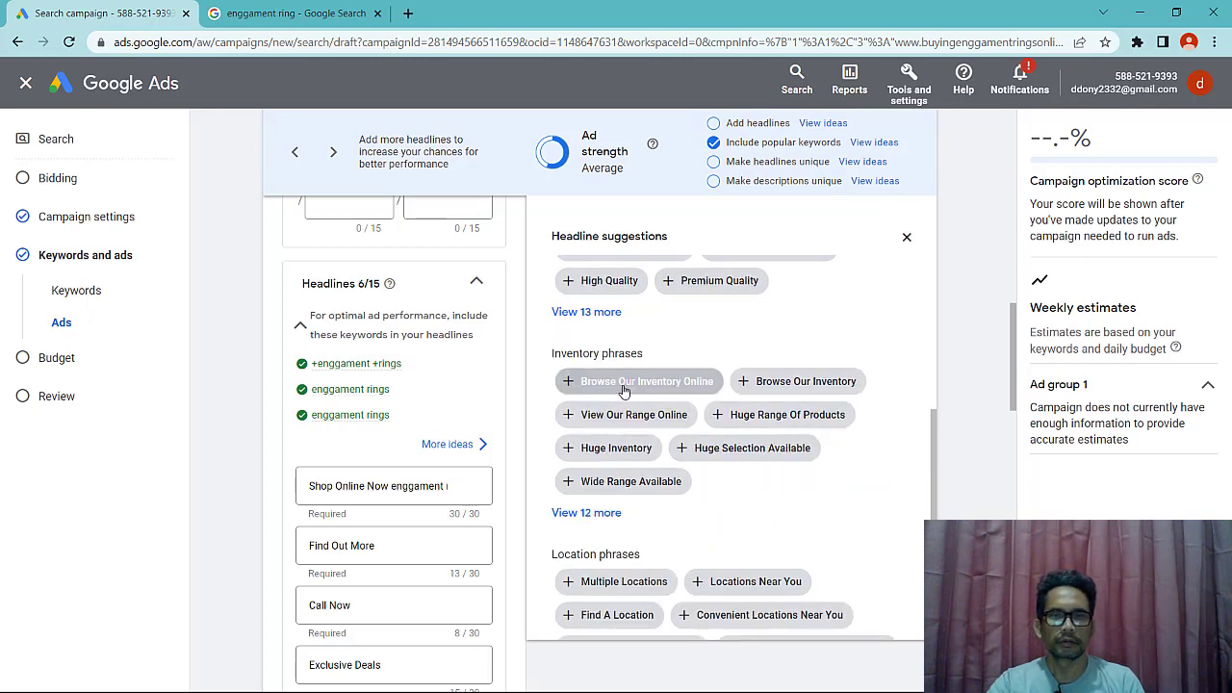
{"action": "scroll", "coordinate": [734, 511], "scroll_direction": "down", "scroll_amount": 2}
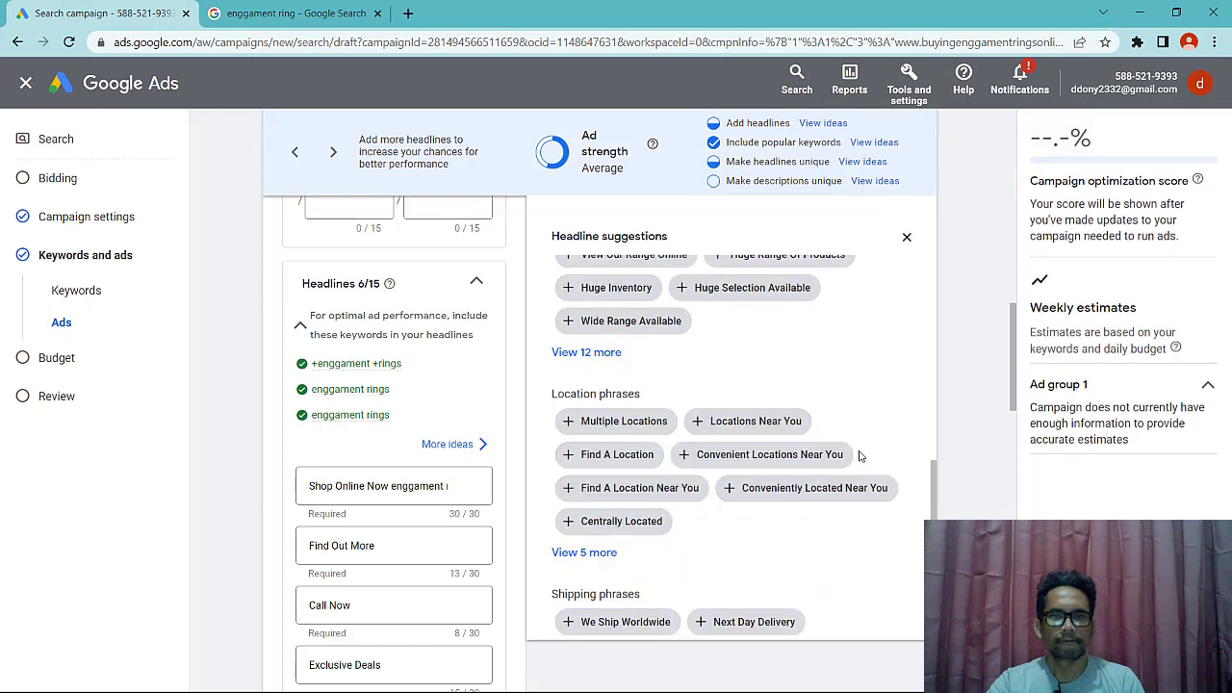
{"action": "left_click", "coordinate": [644, 488]}
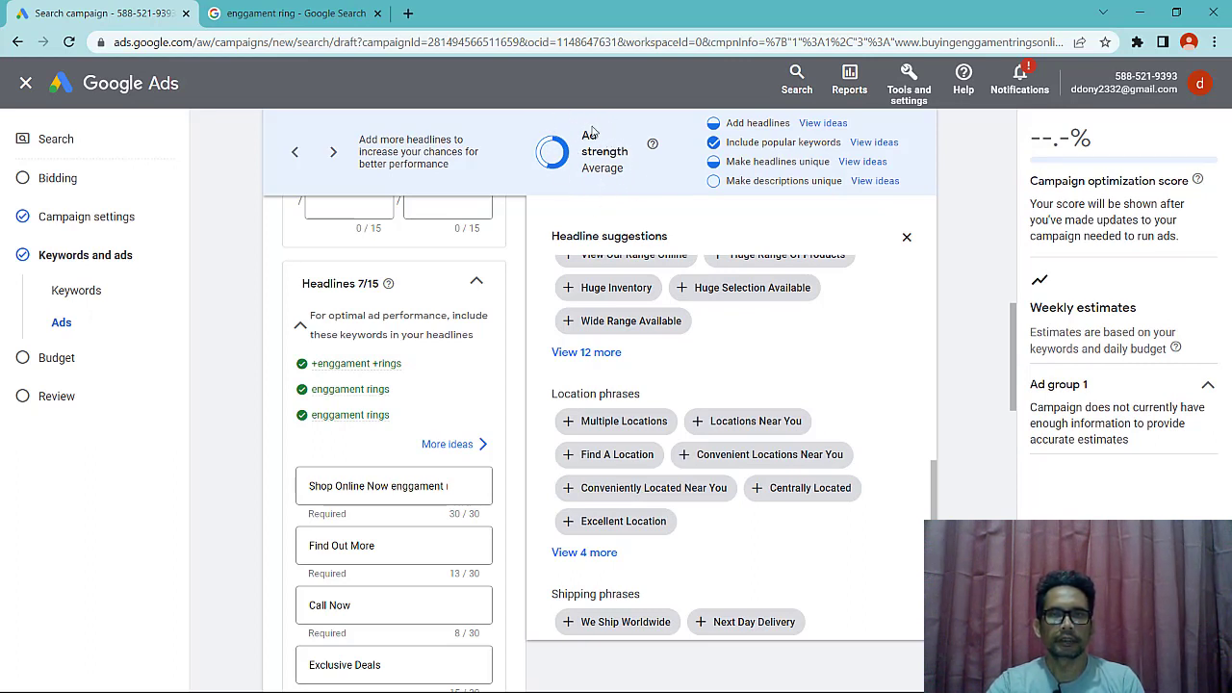
- Review the ad's entered headlines together with its final URL, display path and recommended keywords
{"action": "scroll", "coordinate": [311, 470], "scroll_direction": "down", "scroll_amount": 2}
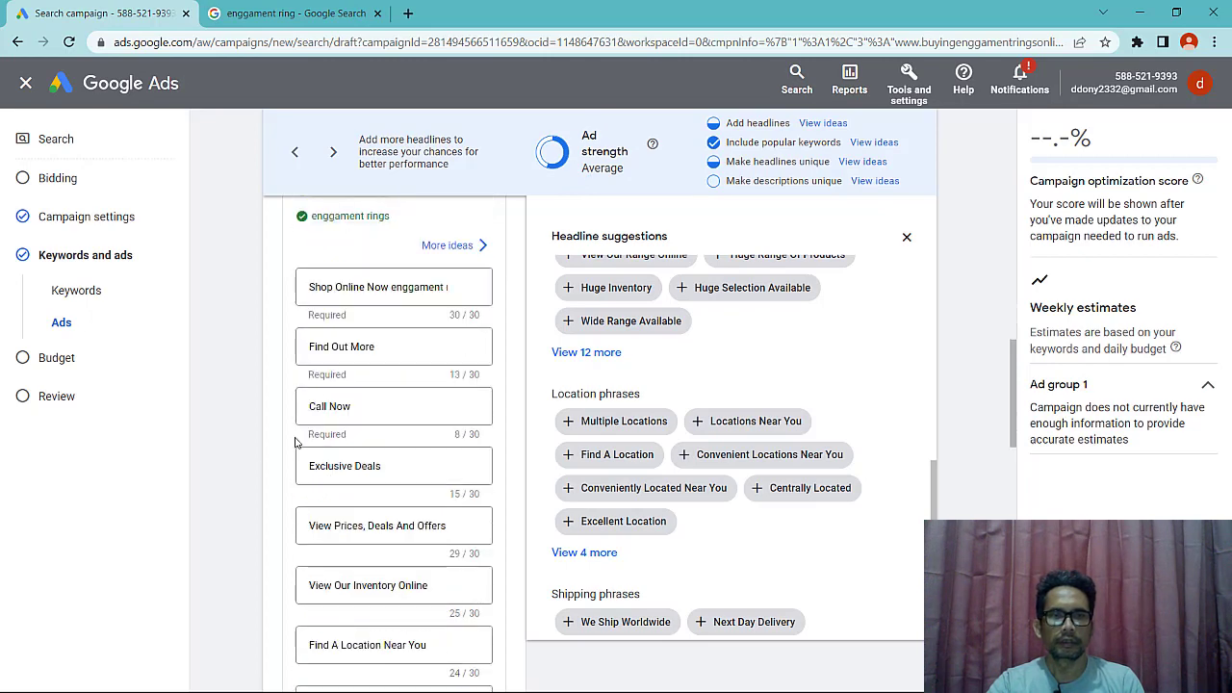
{"action": "scroll", "coordinate": [300, 418], "scroll_direction": "down", "scroll_amount": 1}
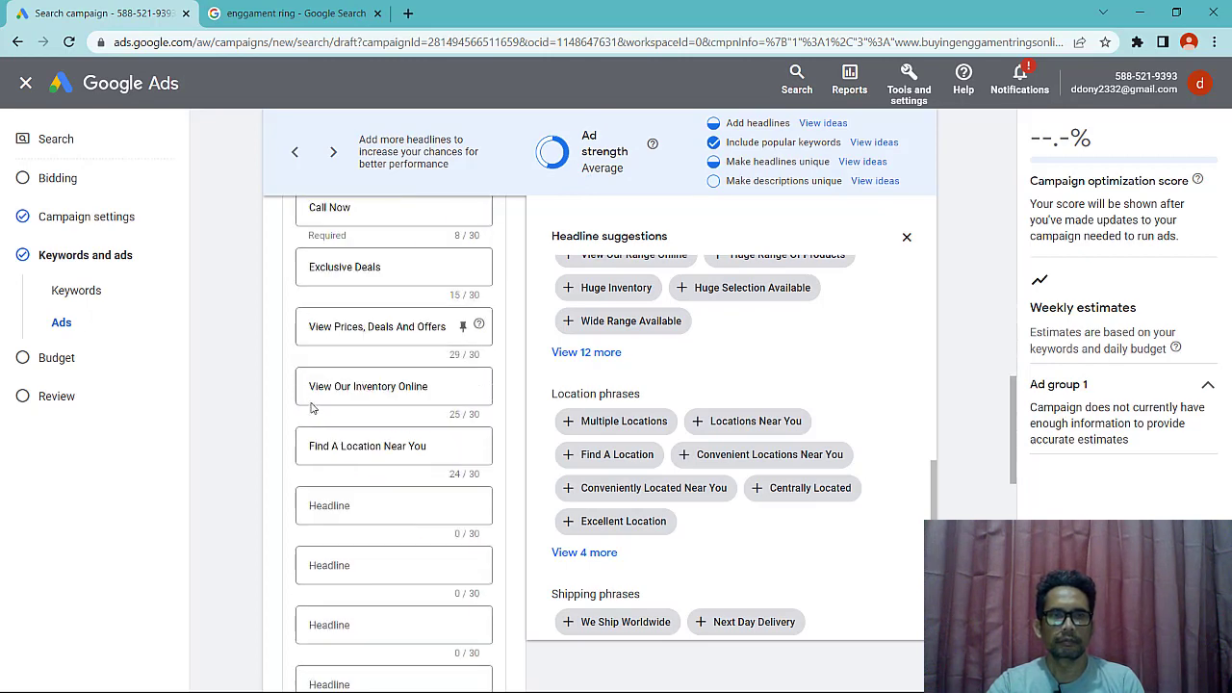
{"action": "scroll", "coordinate": [308, 394], "scroll_direction": "up", "scroll_amount": 1}
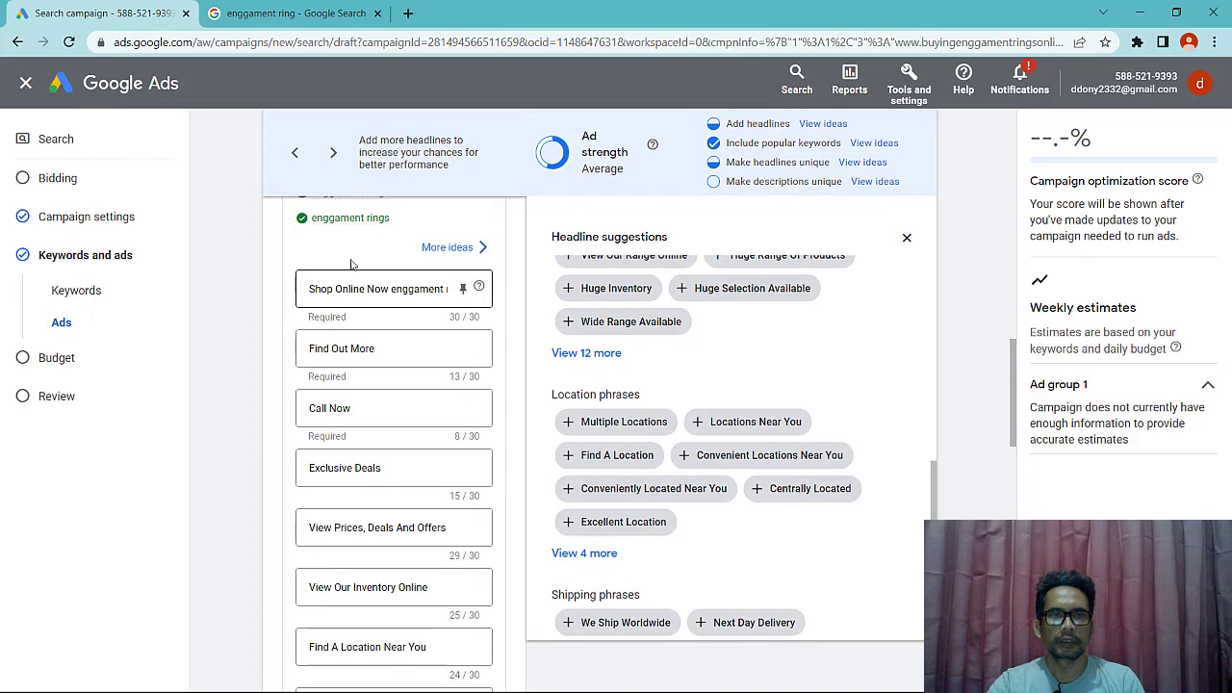
{"action": "scroll", "coordinate": [346, 327], "scroll_direction": "up", "scroll_amount": 2}
{"action": "scroll", "coordinate": [321, 437], "scroll_direction": "up", "scroll_amount": 2}
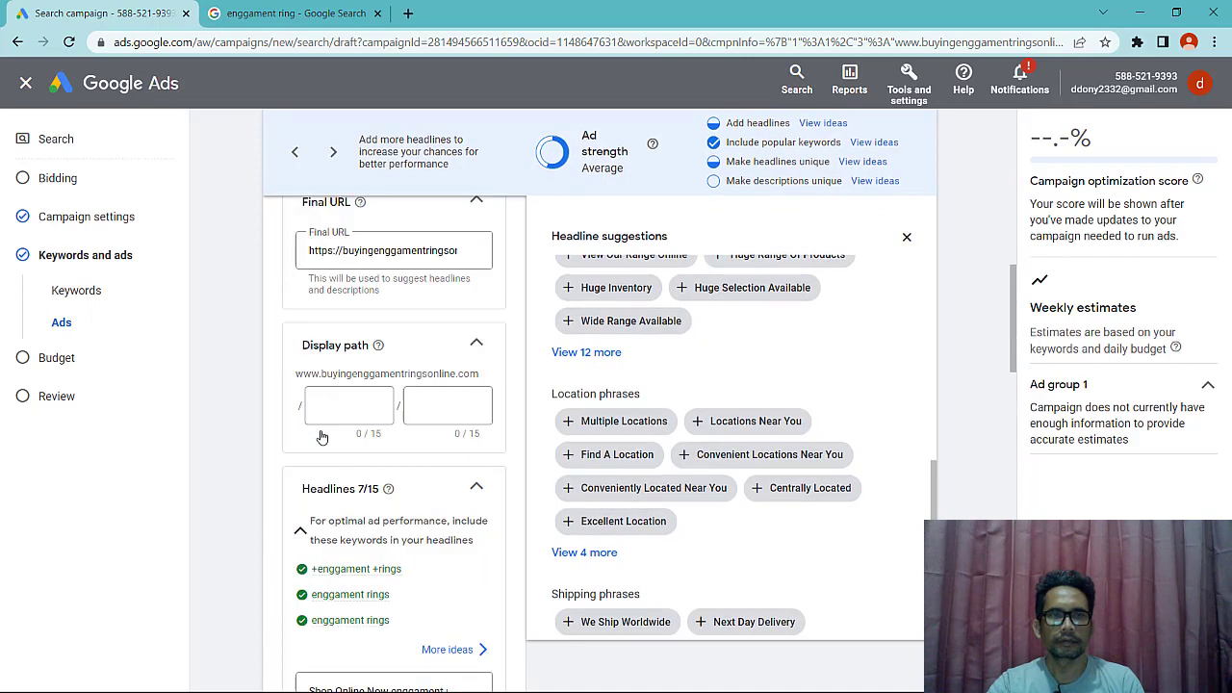
{"action": "scroll", "coordinate": [321, 437], "scroll_direction": "up", "scroll_amount": 2}
{"action": "scroll", "coordinate": [322, 437], "scroll_direction": "down", "scroll_amount": 10}
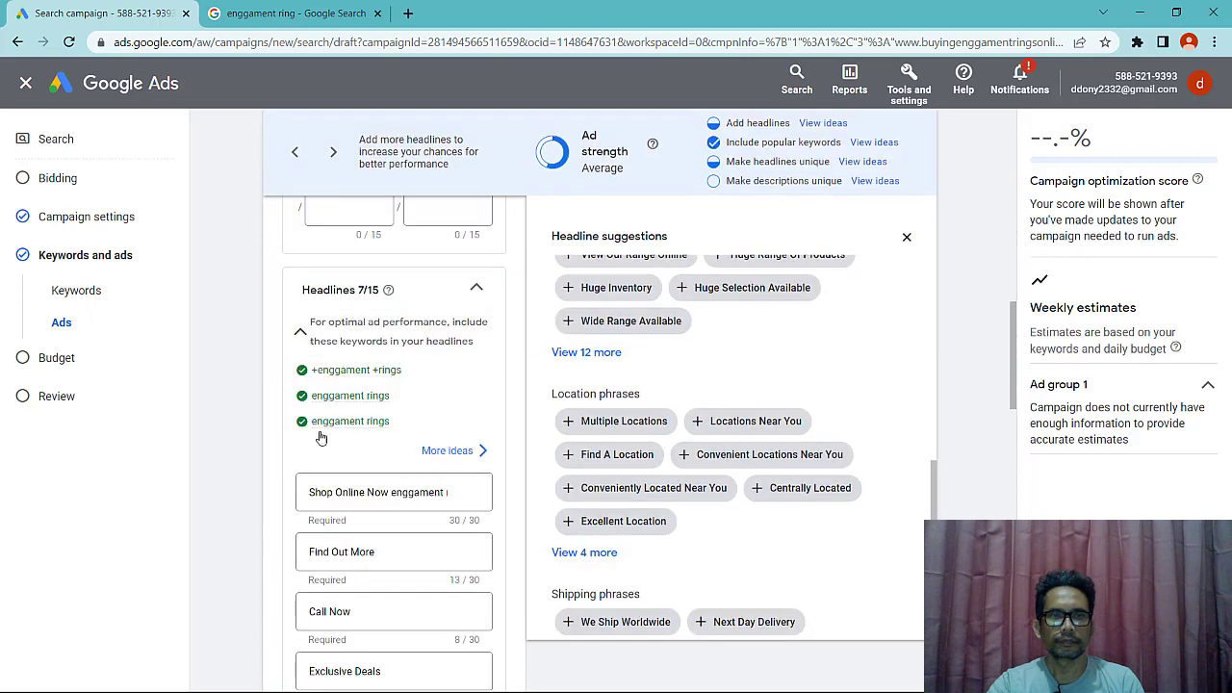
- Add the shipping phrases "We Ship Worldwide", "Free Shipping" and "Free Delivery On All Orders" as headlines
{"action": "scroll", "coordinate": [433, 443], "scroll_direction": "down", "scroll_amount": 1}
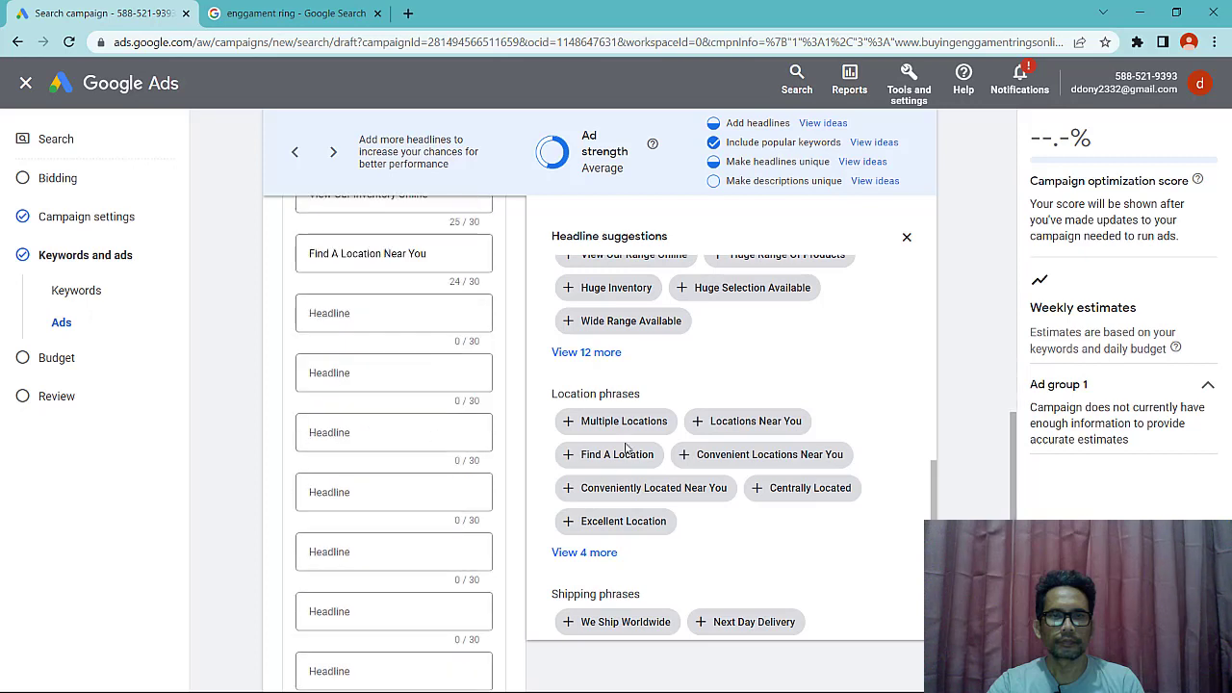
{"action": "scroll", "coordinate": [827, 464], "scroll_direction": "down", "scroll_amount": 2}
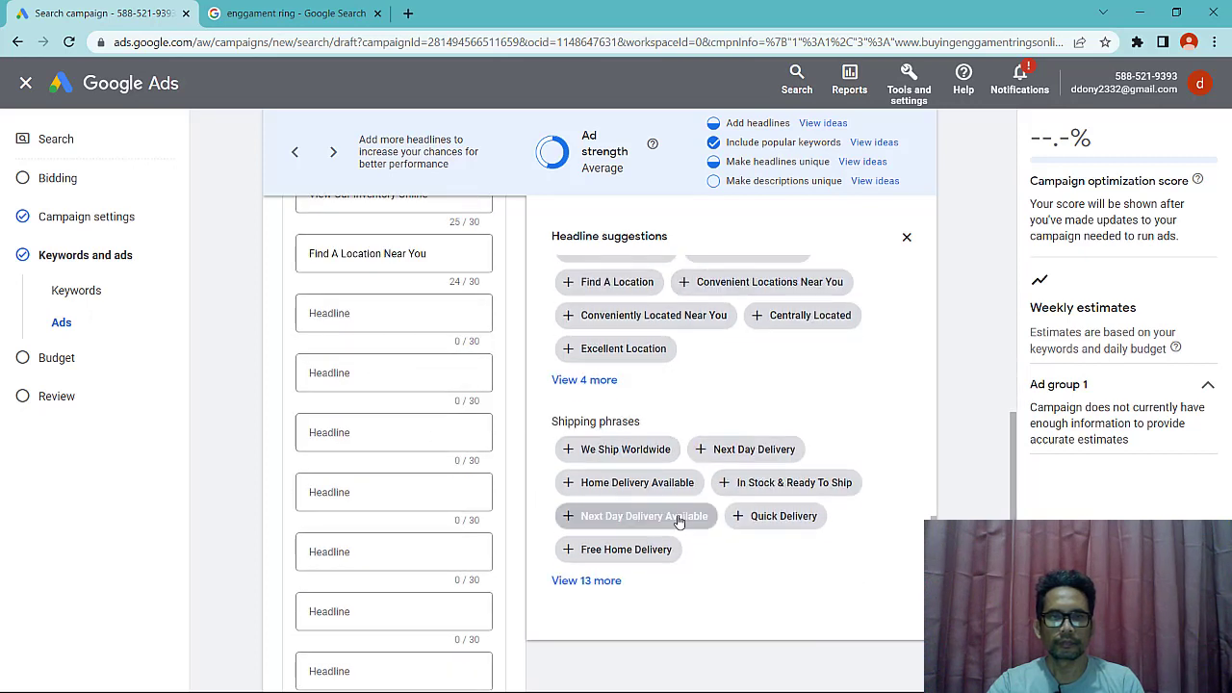
{"action": "left_click", "coordinate": [627, 449]}
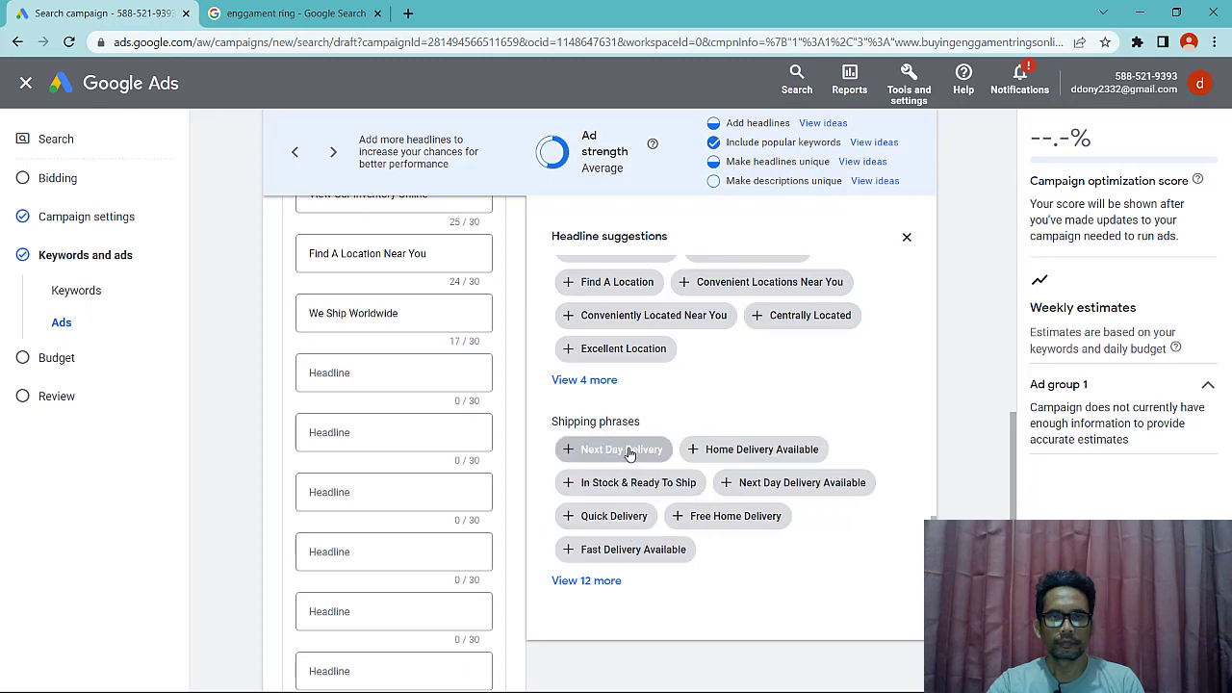
{"action": "left_click", "coordinate": [589, 581]}
{"action": "scroll", "coordinate": [728, 433], "scroll_direction": "down", "scroll_amount": 5}
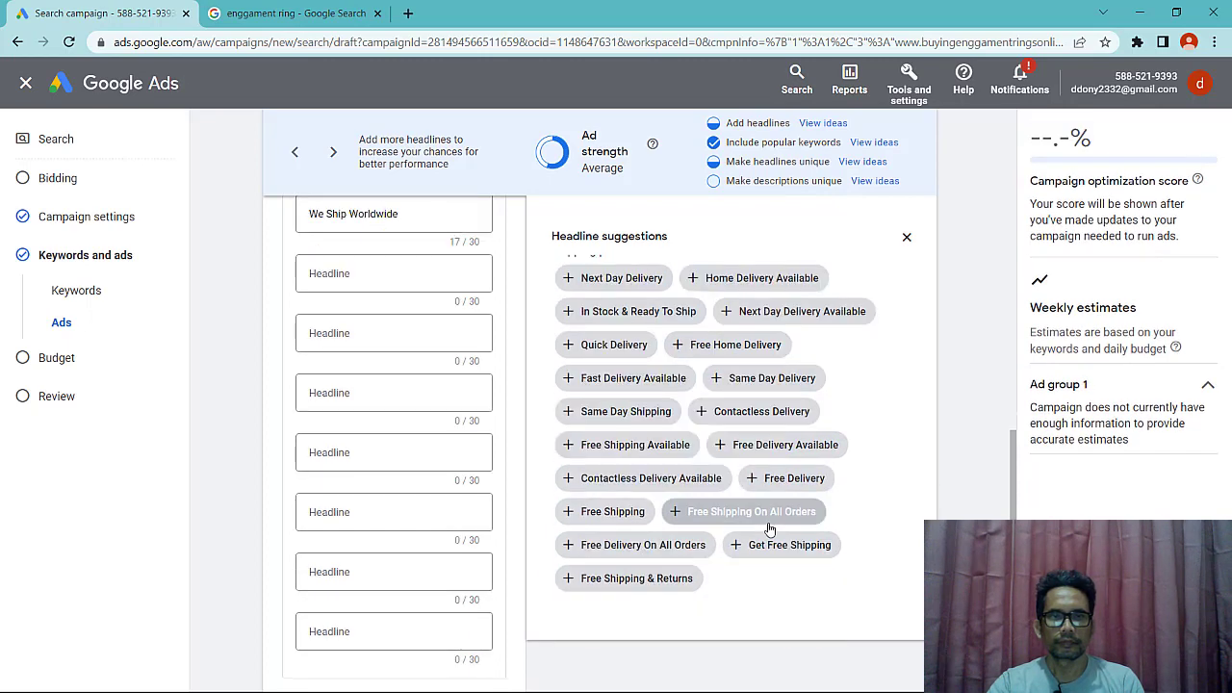
{"action": "left_click", "coordinate": [602, 511]}
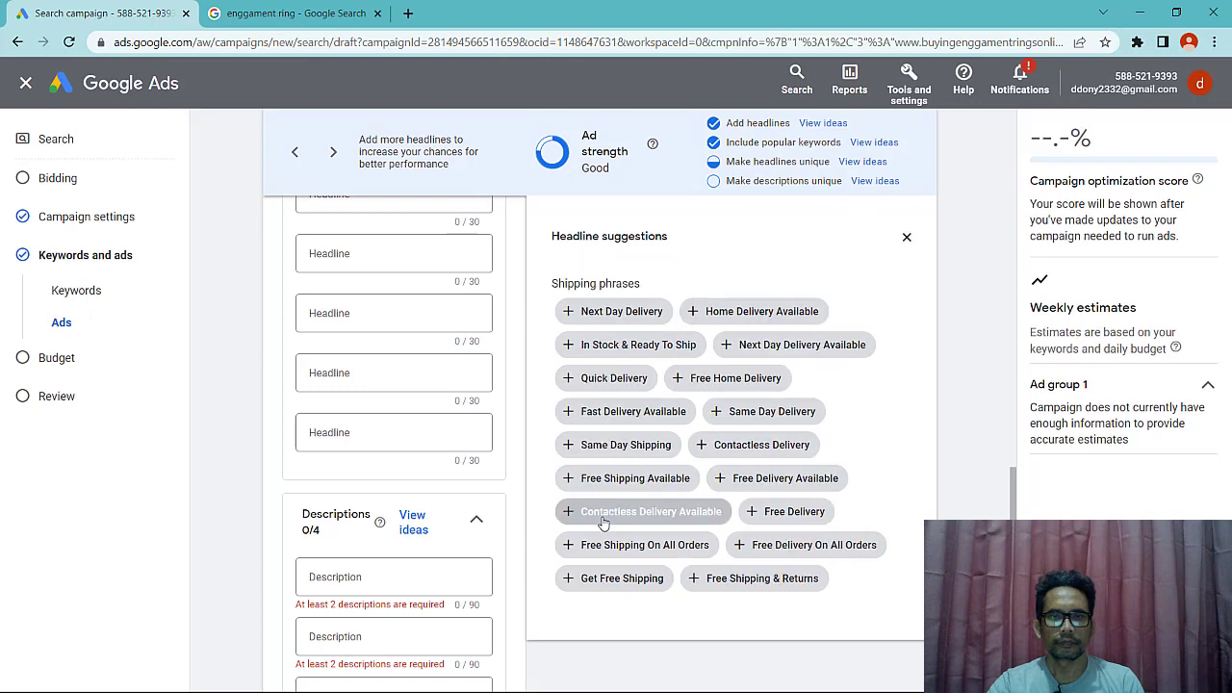
{"action": "left_click", "coordinate": [792, 584]}
{"action": "left_click", "coordinate": [852, 546]}
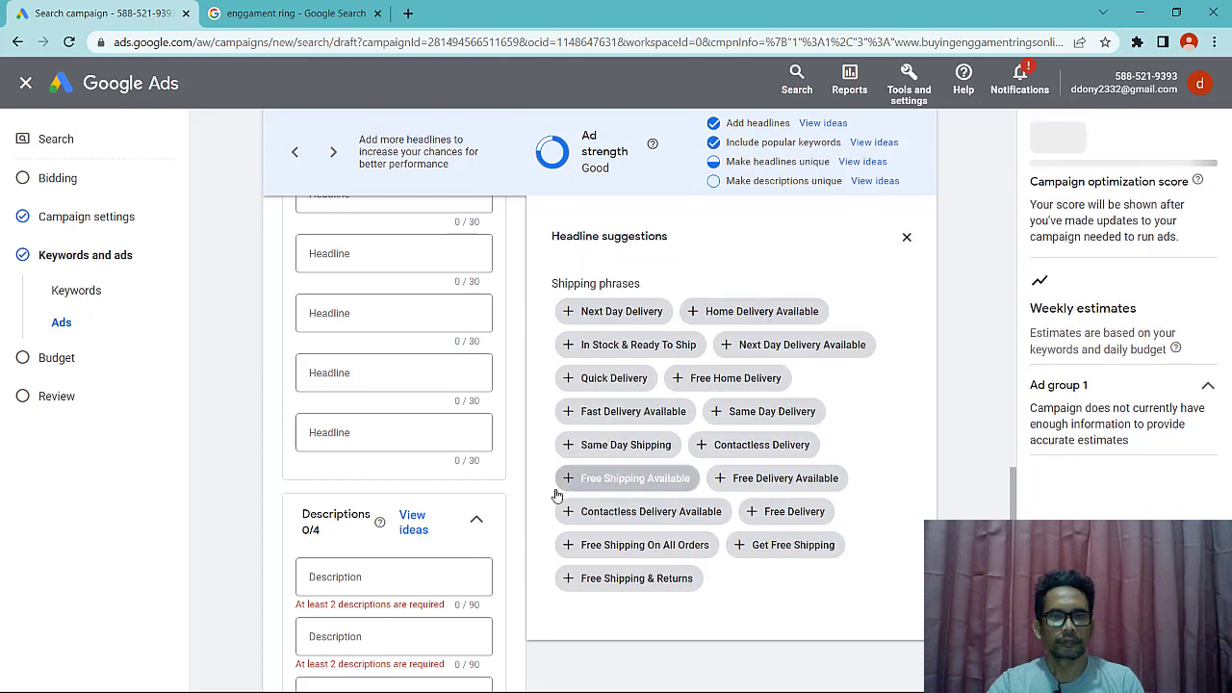
- Fill the first description with the copied text "Get your enggamentringsonline for your loving.New and Luxury Design"
{"action": "scroll", "coordinate": [267, 473], "scroll_direction": "down", "scroll_amount": 2}
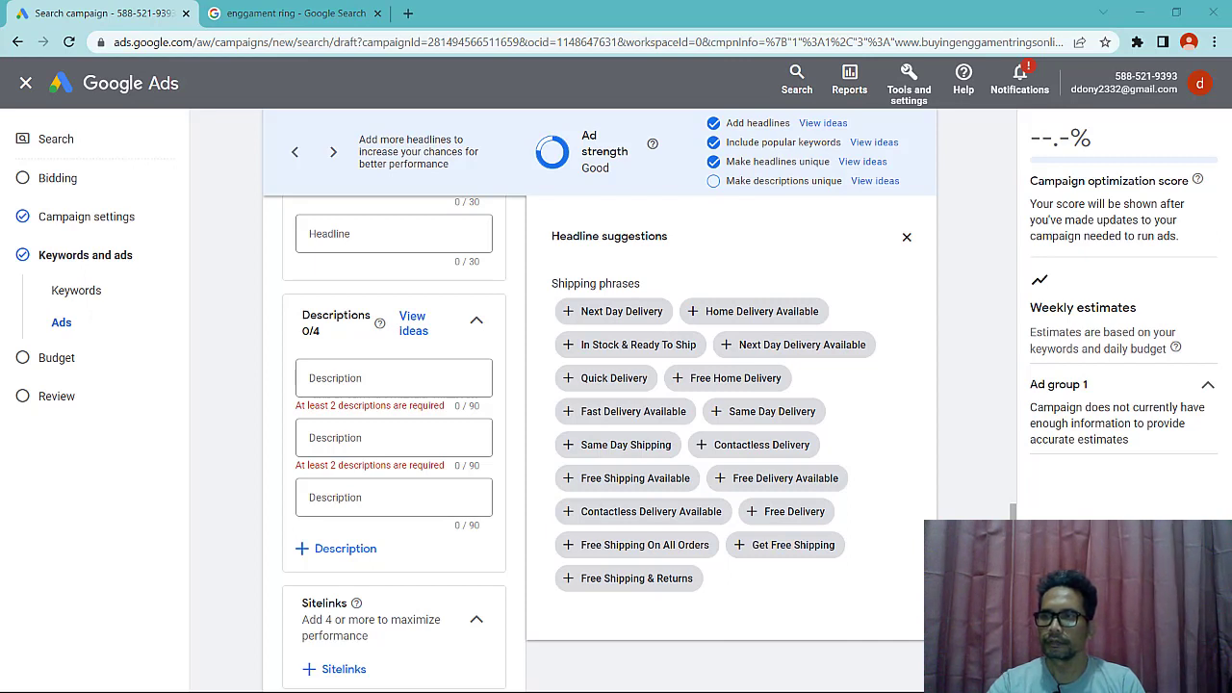
{"action": "left_click", "coordinate": [331, 378]}
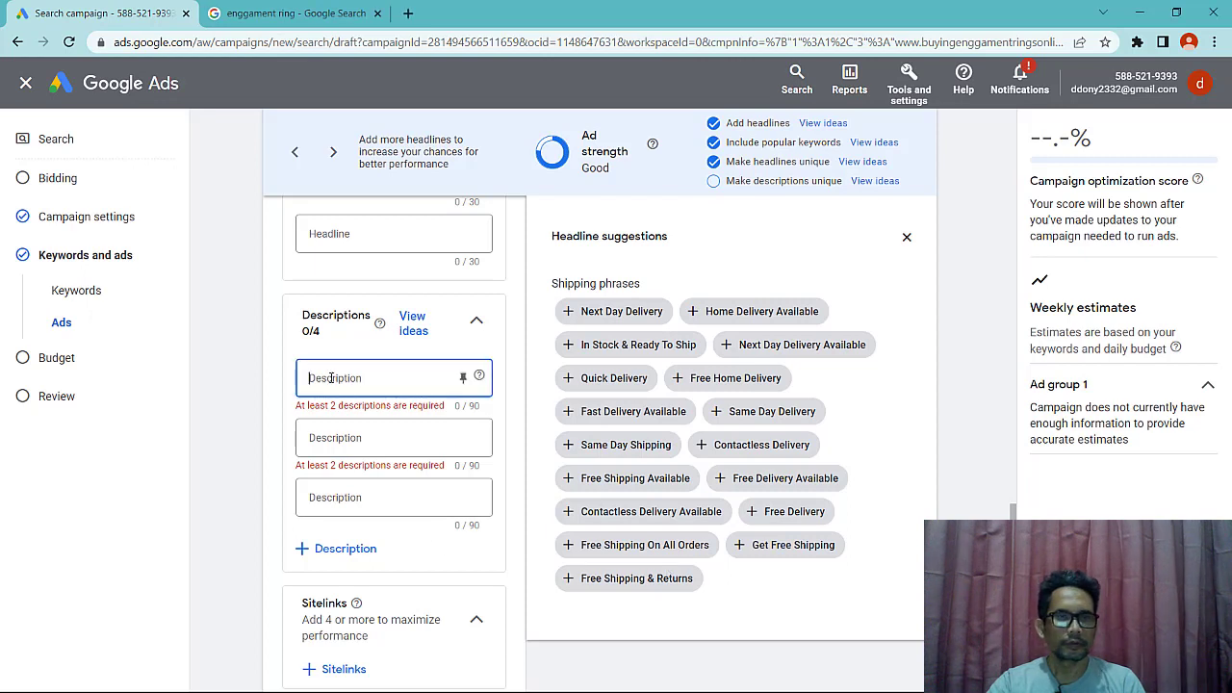
{"action": "right_click", "coordinate": [331, 378]}
{"action": "left_click", "coordinate": [371, 505]}
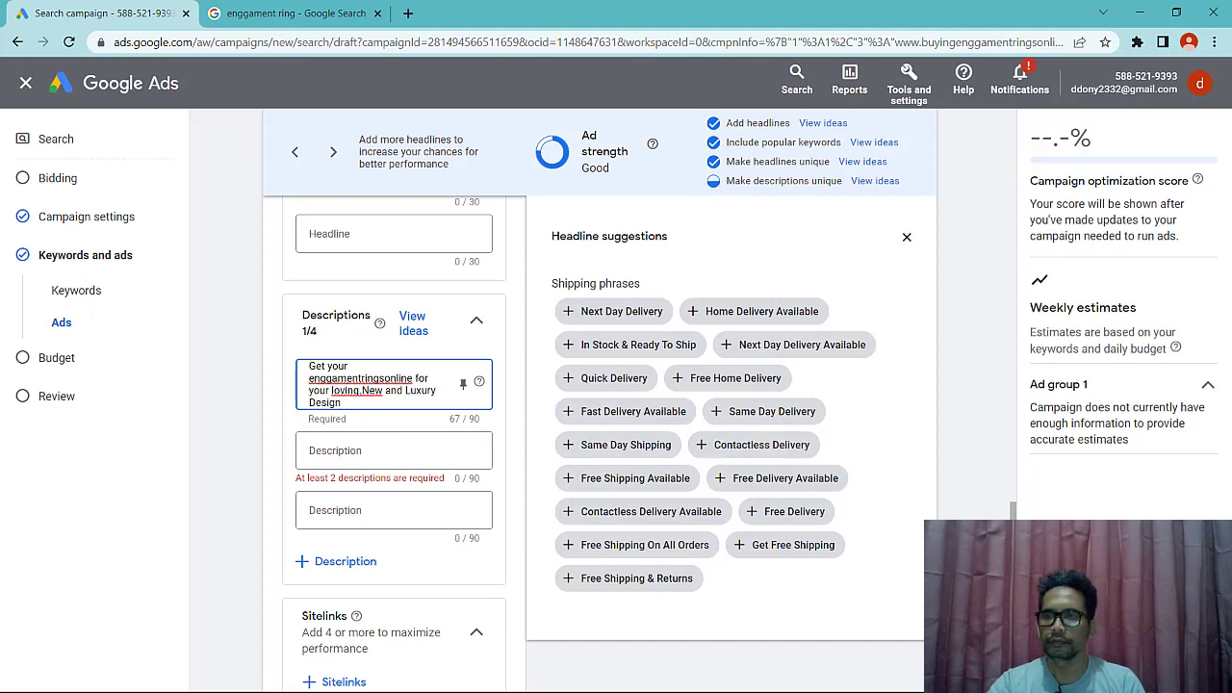
- Copy and paste a second description ending in "can assist you in choosing an engagement ring, or a special anniversary gift"
{"action": "key", "text": "alt+Tab"}
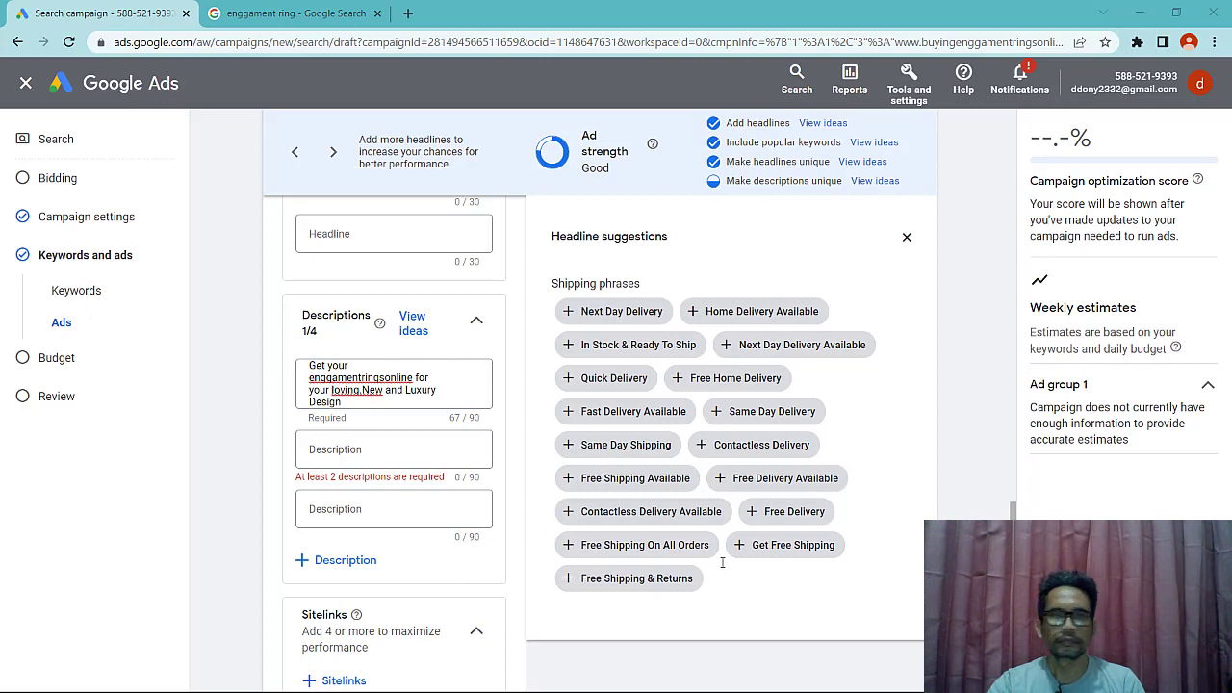
{"action": "left_click", "coordinate": [364, 448]}
{"action": "left_click", "coordinate": [363, 448]}
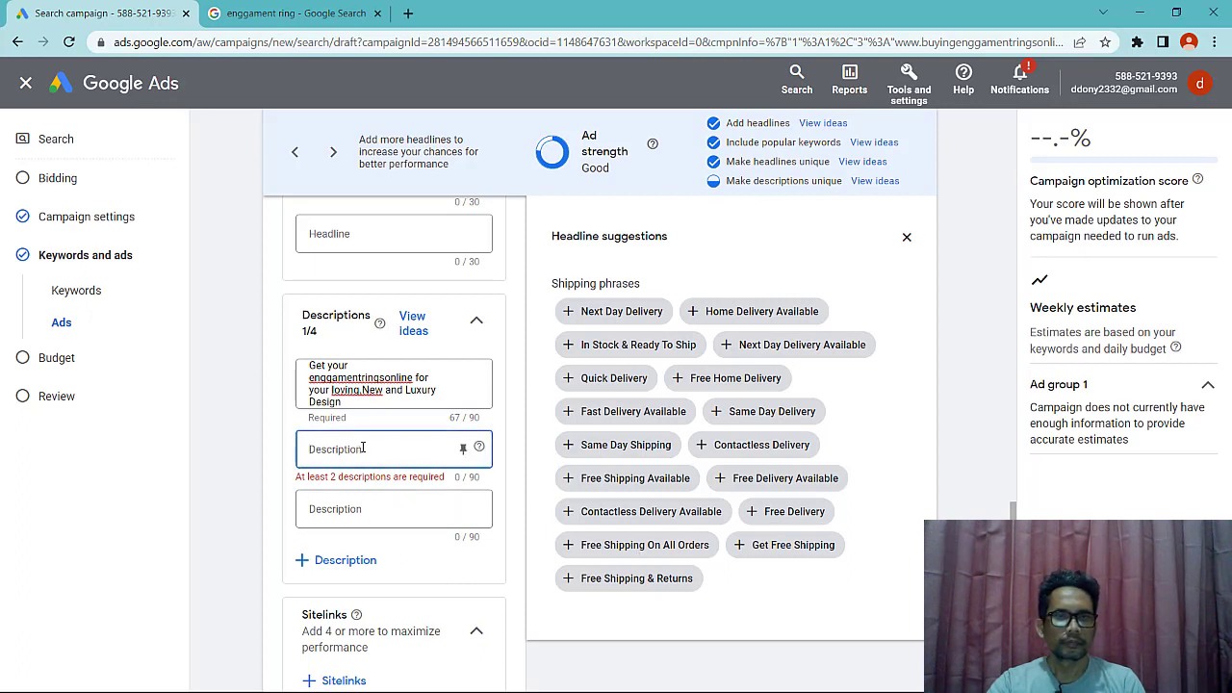
{"action": "right_click", "coordinate": [363, 449]}
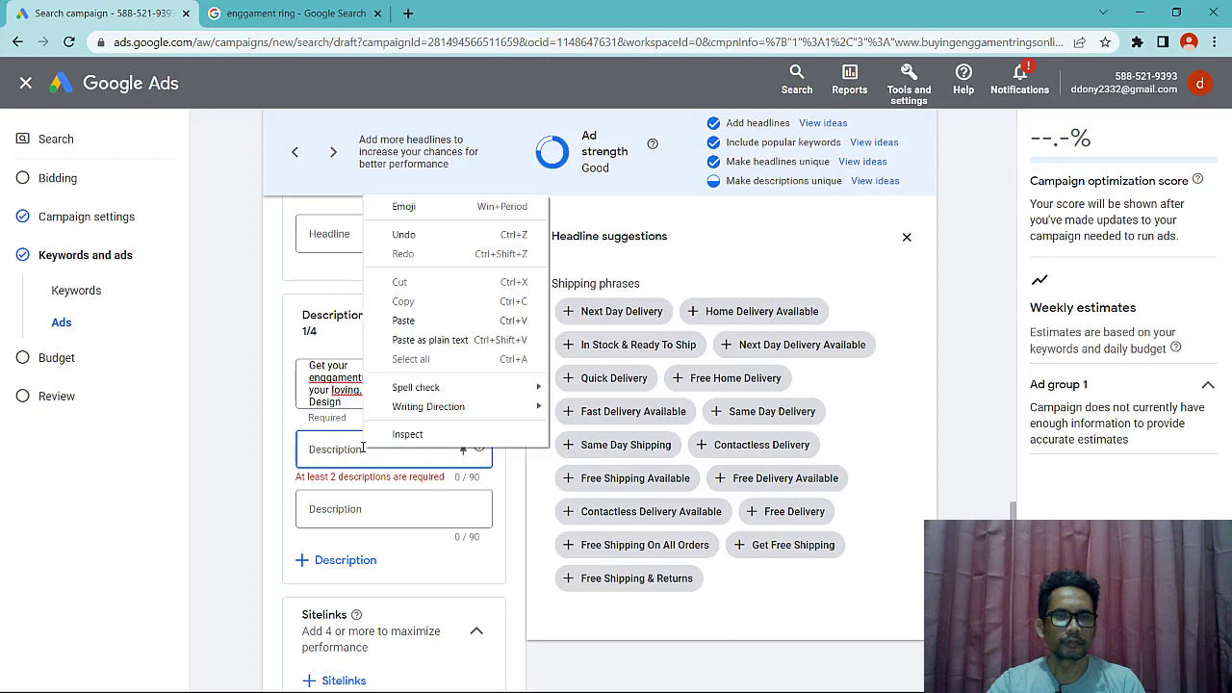
{"action": "left_click", "coordinate": [416, 330]}
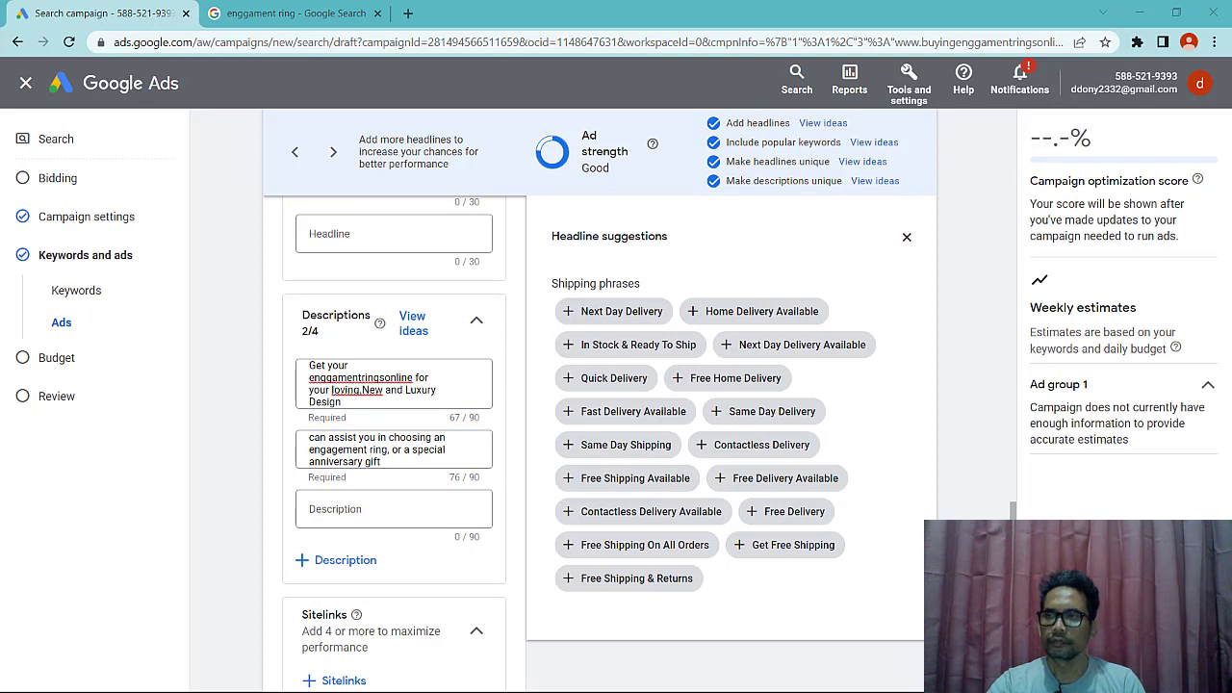
- Paste "Best Selling Engagement Rings & Wedding Bands · Gift Ideas · Our Collections · Visit Us Now!" as the third description
{"action": "left_click", "coordinate": [403, 511]}
{"action": "right_click", "coordinate": [402, 512]}
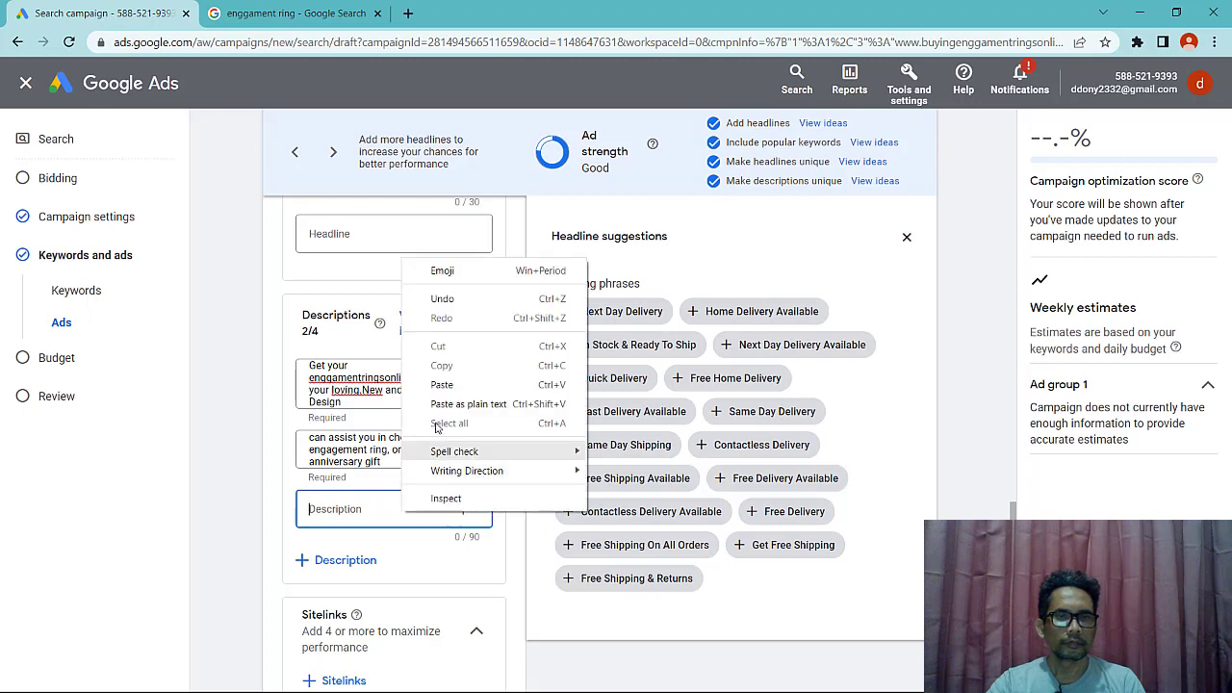
{"action": "left_click", "coordinate": [442, 385]}
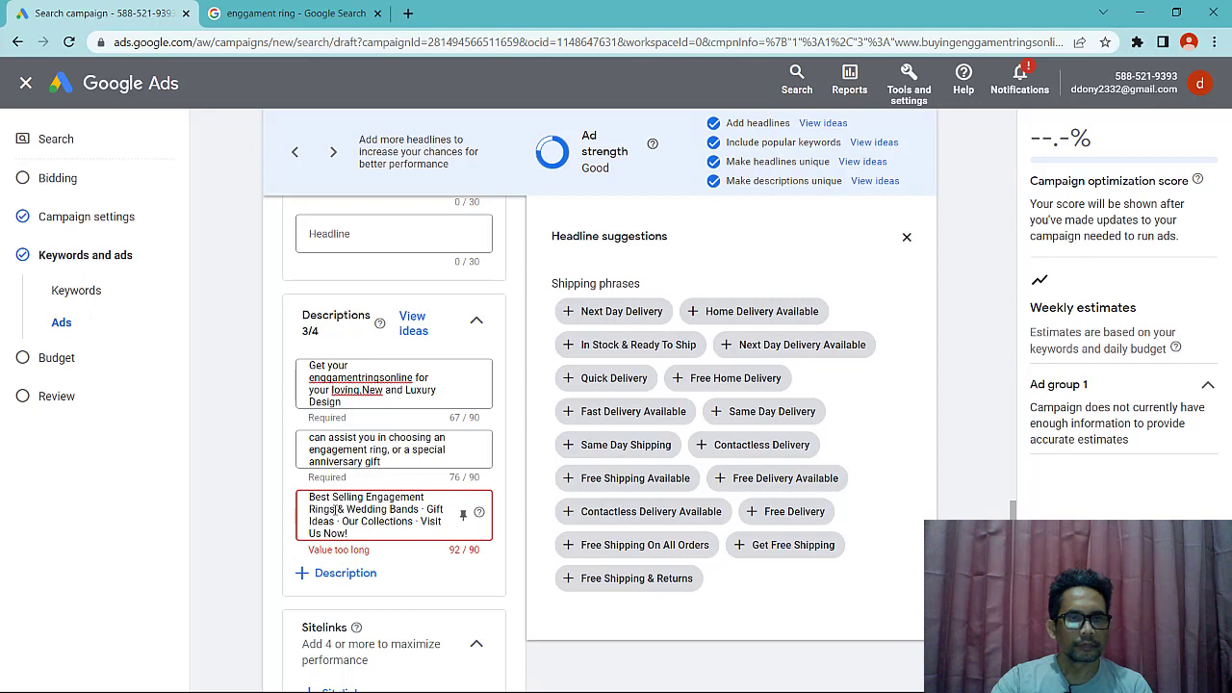
- Shorten the third description to "Best Selling Engagement Rings & Wedding Bands · Our Collections · Visit Us Now!" and add an empty fourth description
{"action": "key", "text": "BackSpace"}
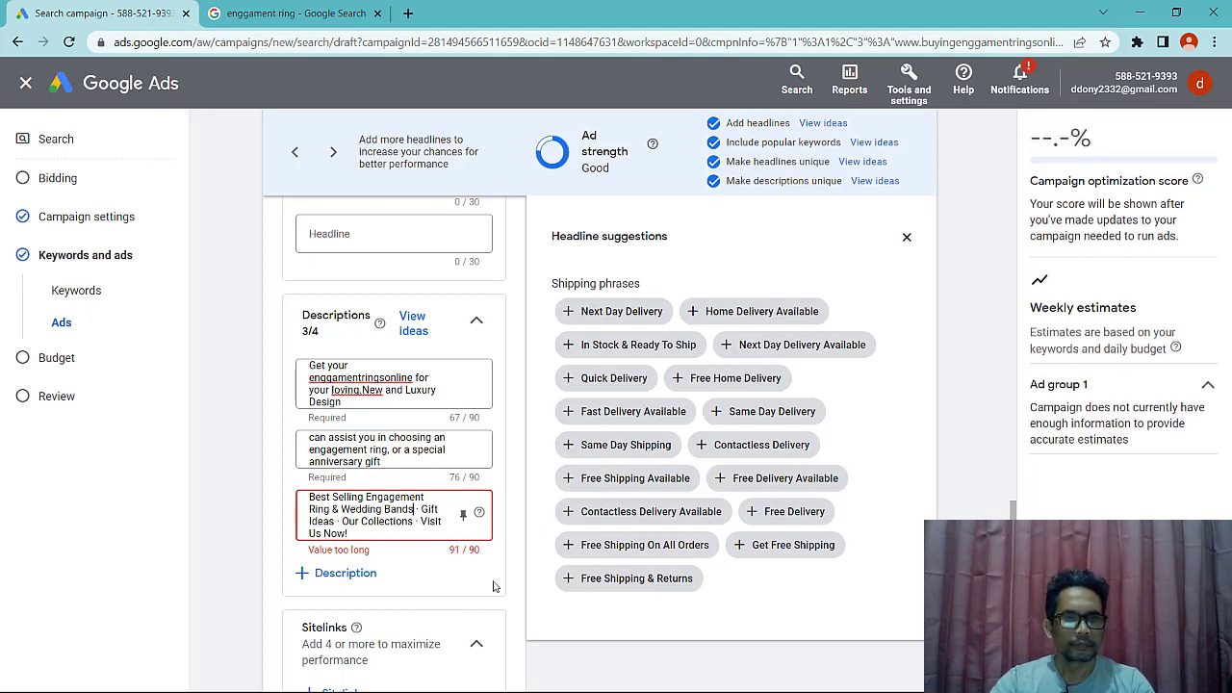
{"action": "key", "text": "BackSpace"}
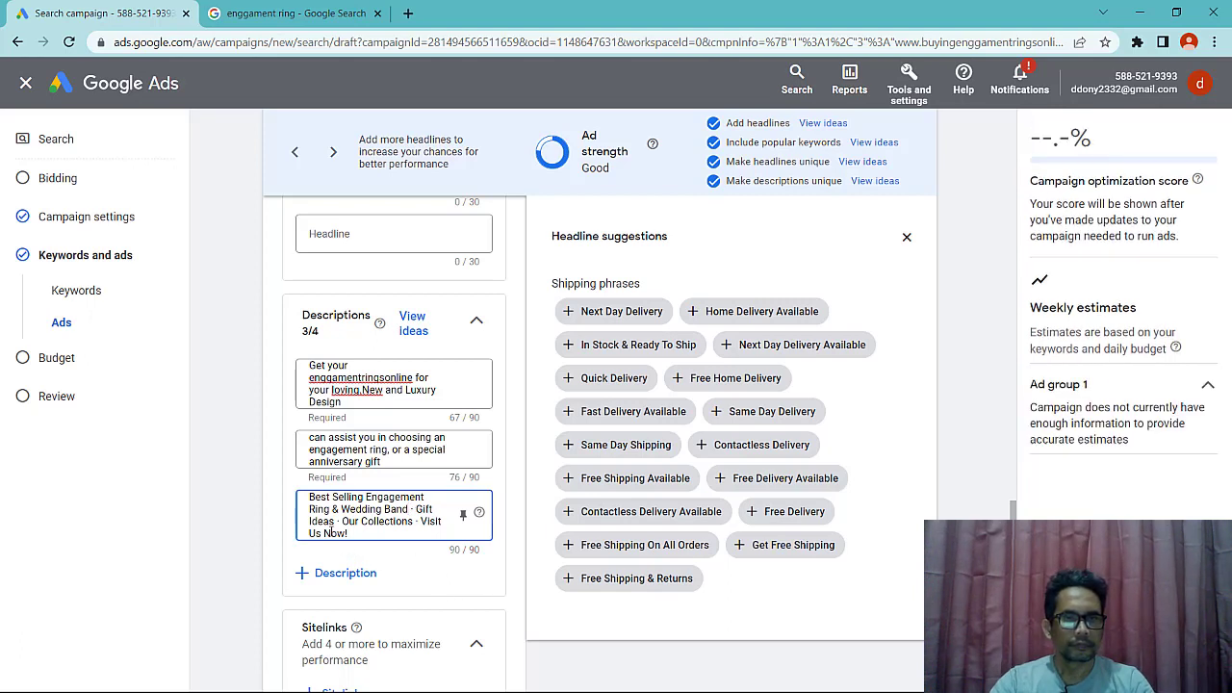
{"action": "left_click_drag", "start_coordinate": [333, 520], "coordinate": [397, 506]}
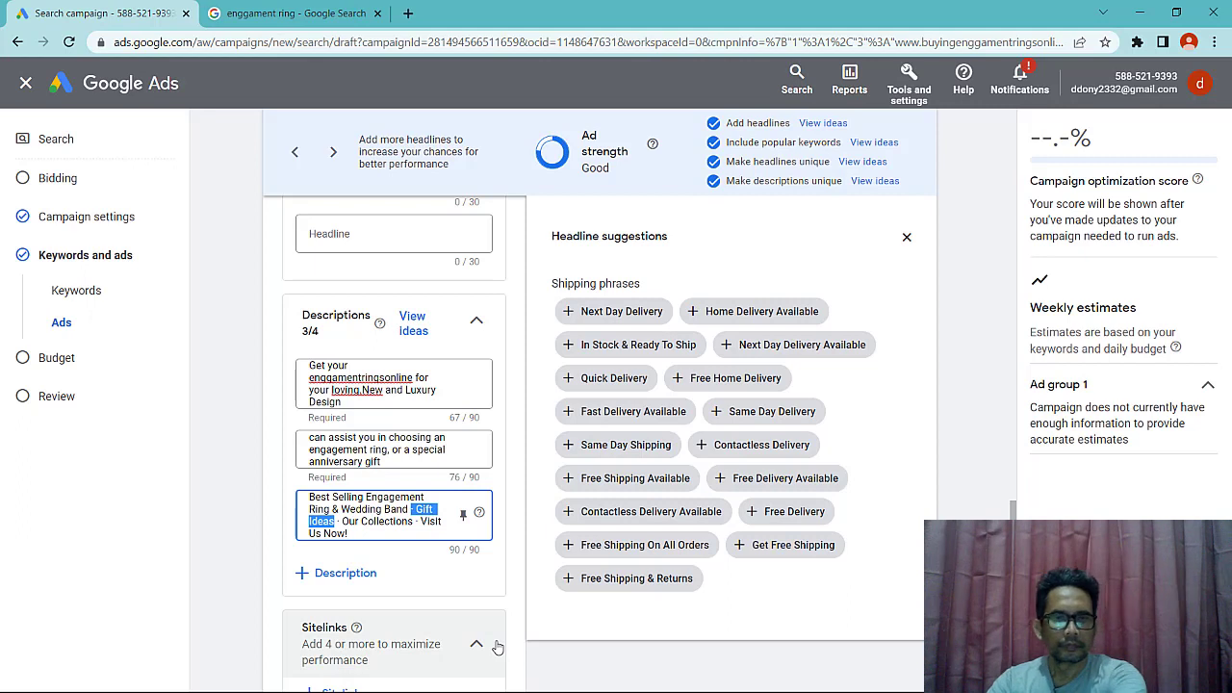
{"action": "key", "text": "BackSpace"}
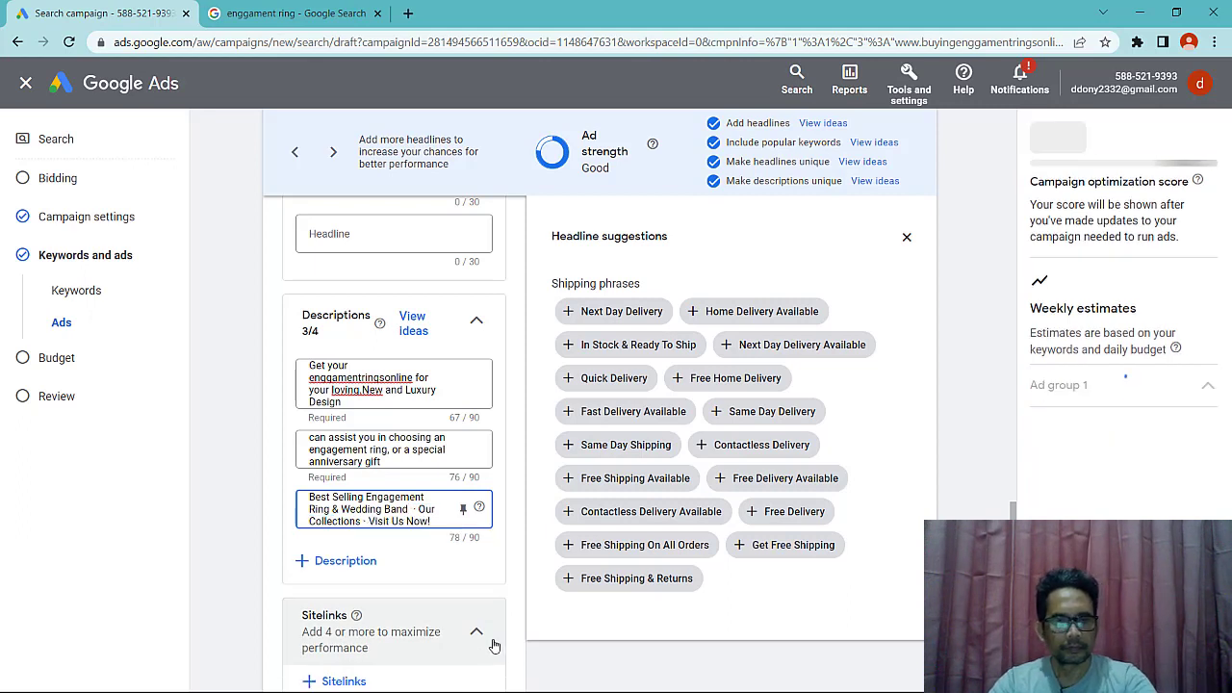
{"action": "type", "text": "sit U"}
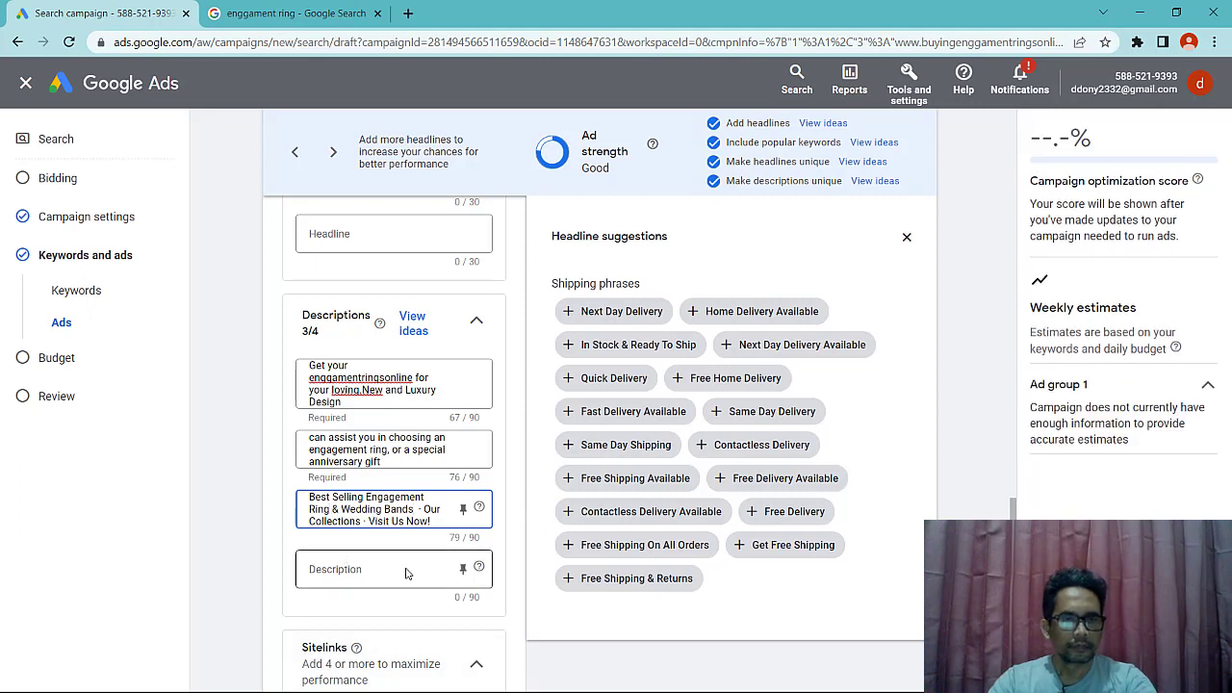
{"action": "type", "text": "s"}
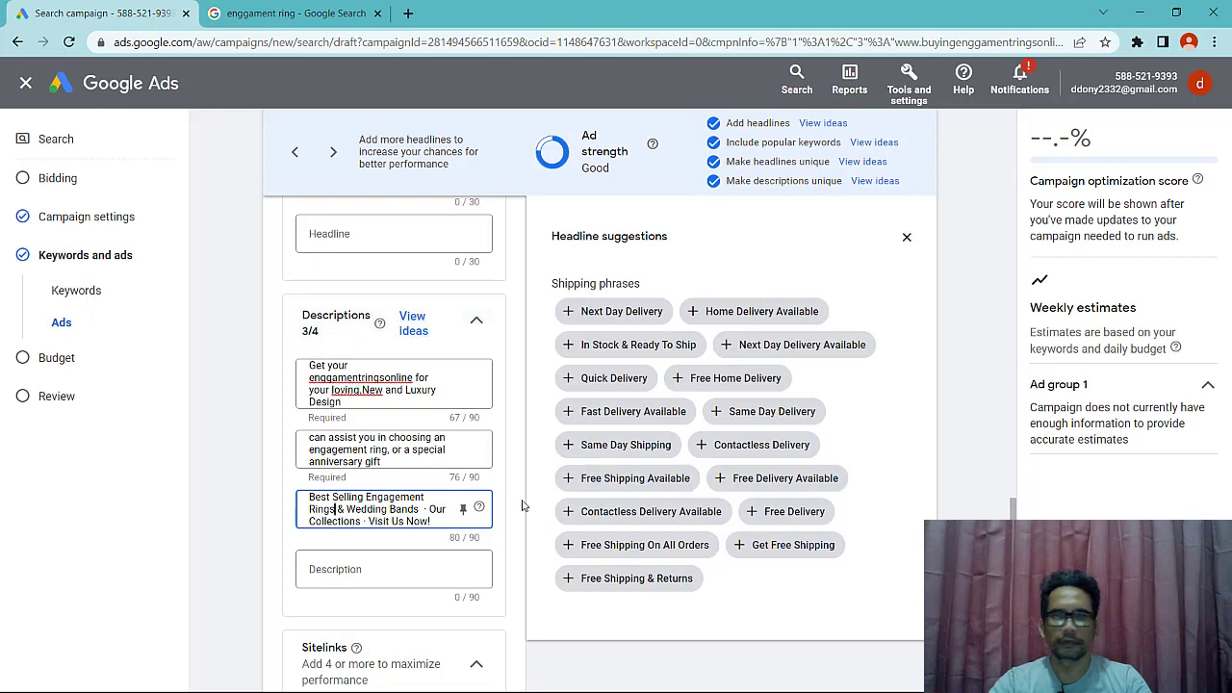
- Set the first part of the ad's display path to "online"
{"action": "scroll", "coordinate": [508, 473], "scroll_direction": "down", "scroll_amount": 4}
{"action": "scroll", "coordinate": [508, 473], "scroll_direction": "up", "scroll_amount": 6}
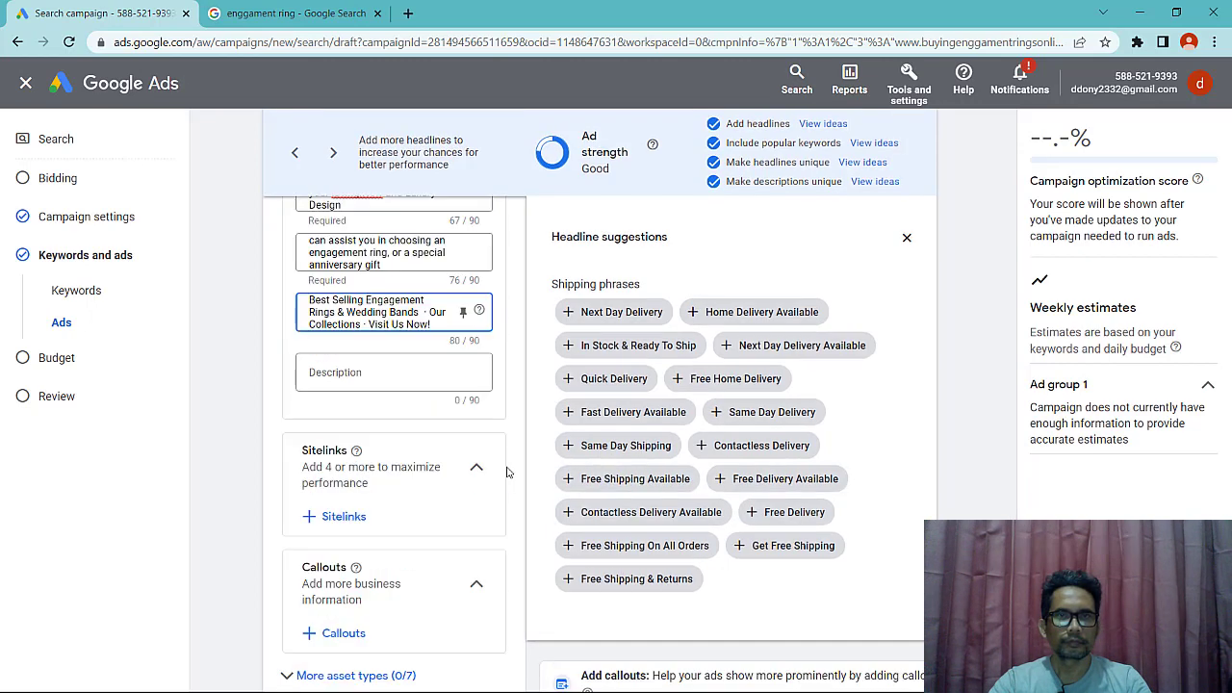
{"action": "scroll", "coordinate": [509, 472], "scroll_direction": "up", "scroll_amount": 1}
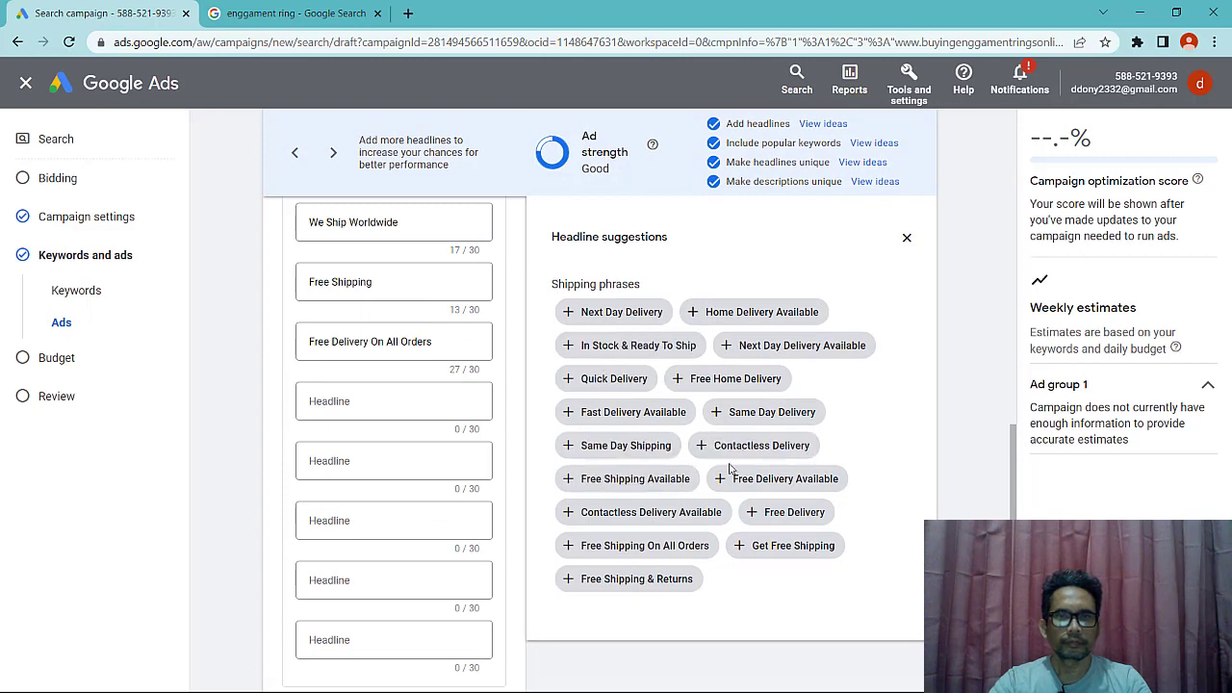
{"action": "scroll", "coordinate": [335, 435], "scroll_direction": "up", "scroll_amount": 8}
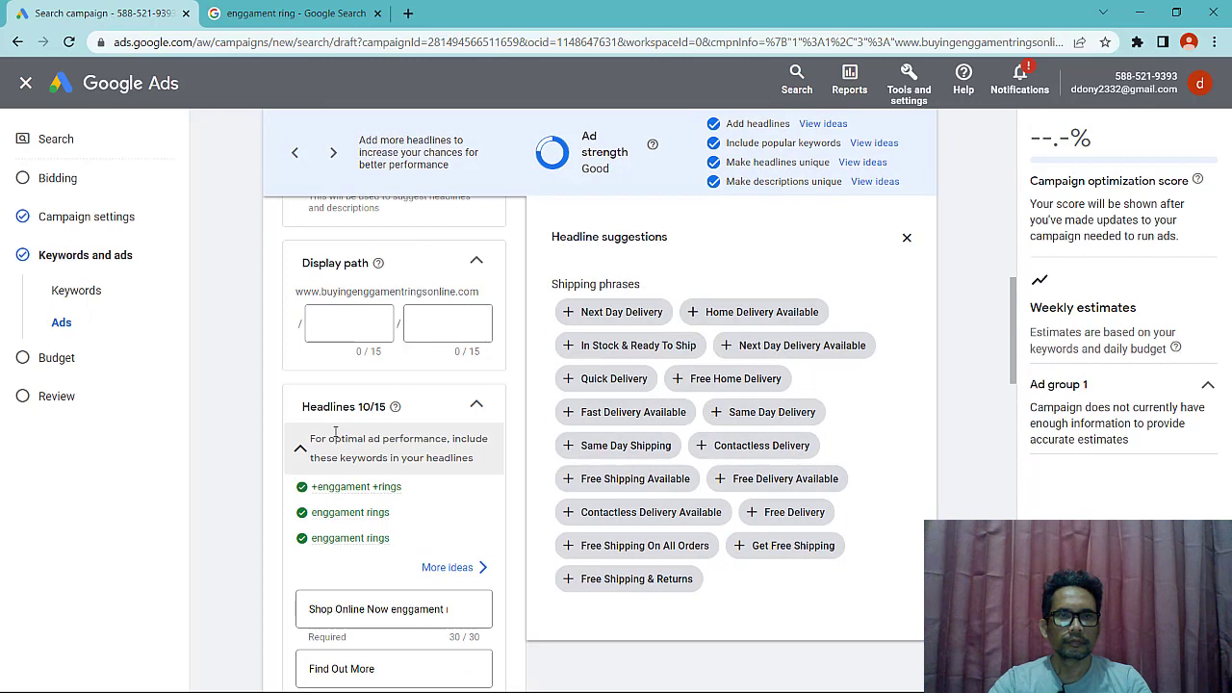
{"action": "scroll", "coordinate": [335, 433], "scroll_direction": "up", "scroll_amount": 1}
{"action": "left_click", "coordinate": [319, 428]}
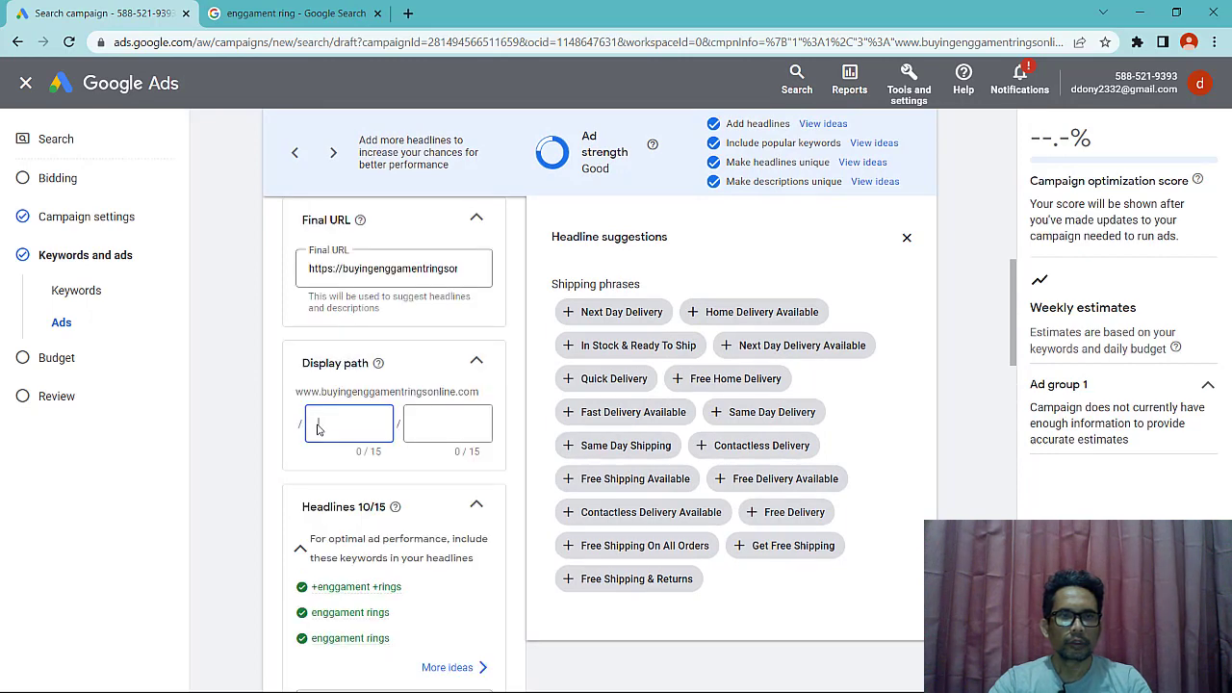
{"action": "scroll", "coordinate": [680, 425], "scroll_direction": "up", "scroll_amount": 8}
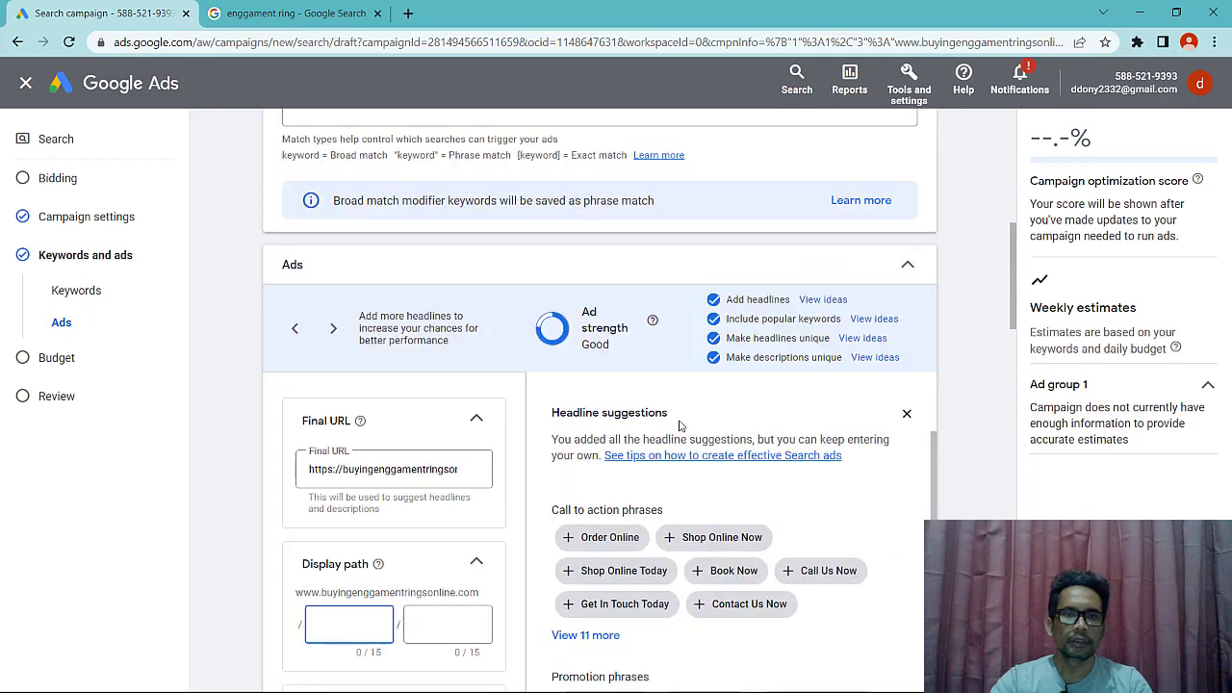
{"action": "scroll", "coordinate": [680, 425], "scroll_direction": "up", "scroll_amount": 5}
{"action": "scroll", "coordinate": [754, 492], "scroll_direction": "down", "scroll_amount": 8}
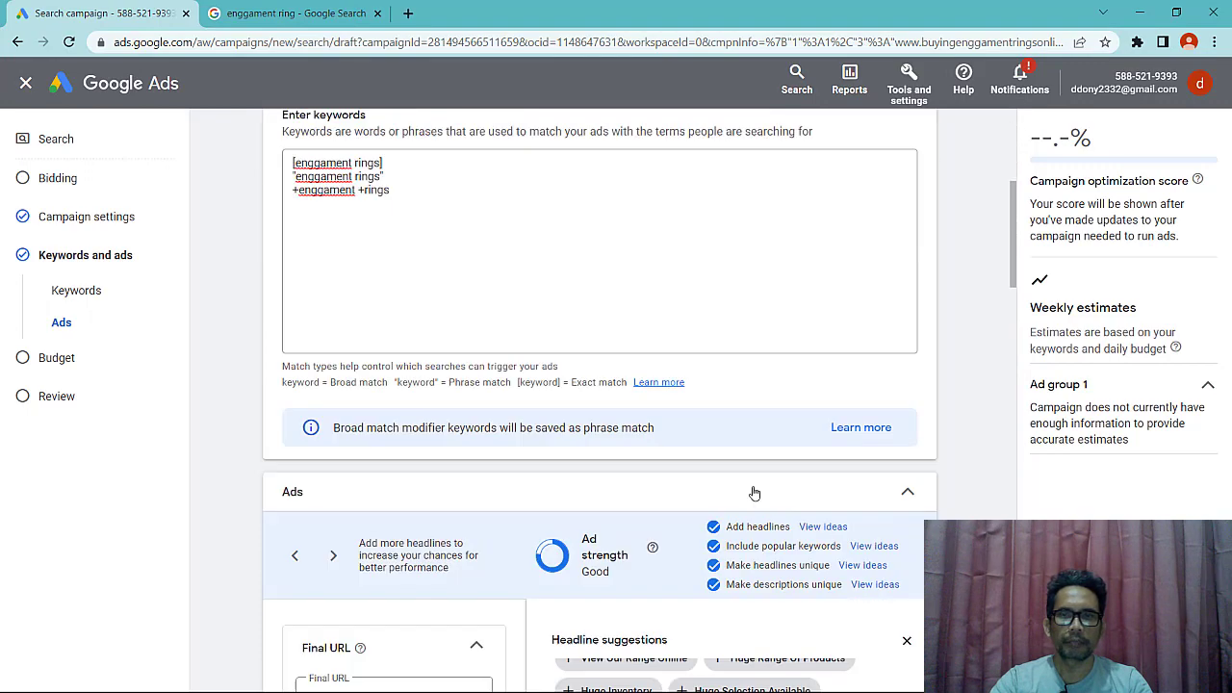
{"action": "scroll", "coordinate": [696, 518], "scroll_direction": "up", "scroll_amount": 9}
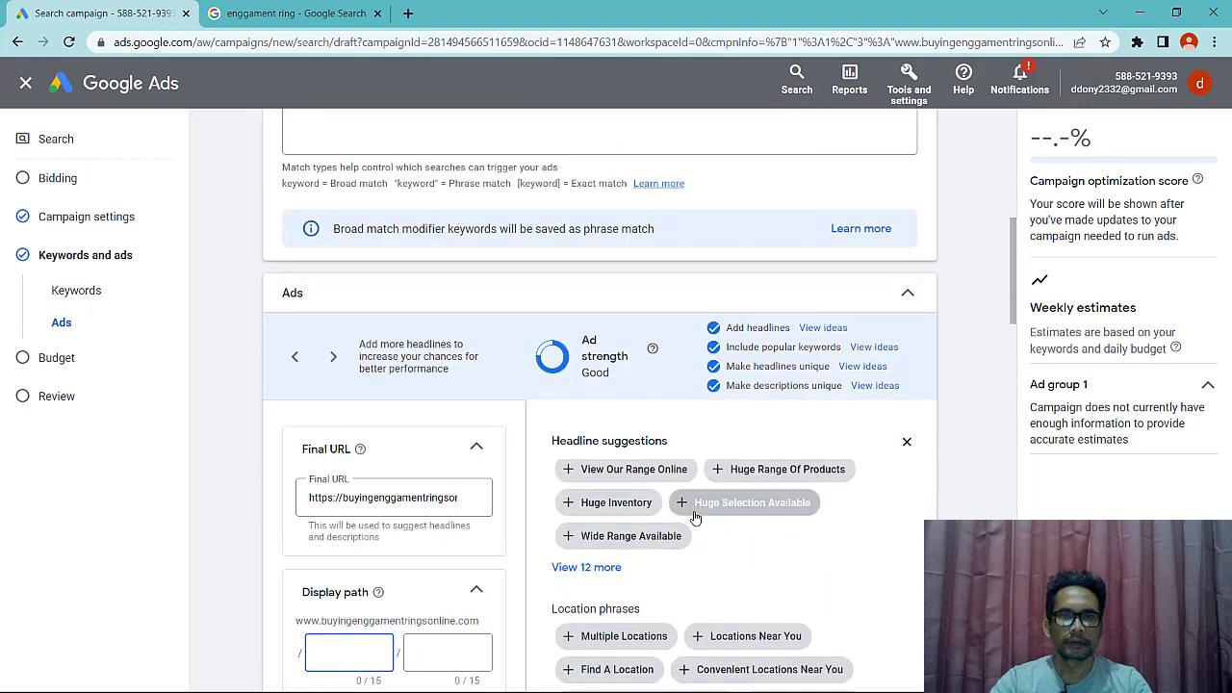
{"action": "scroll", "coordinate": [374, 517], "scroll_direction": "up", "scroll_amount": 1}
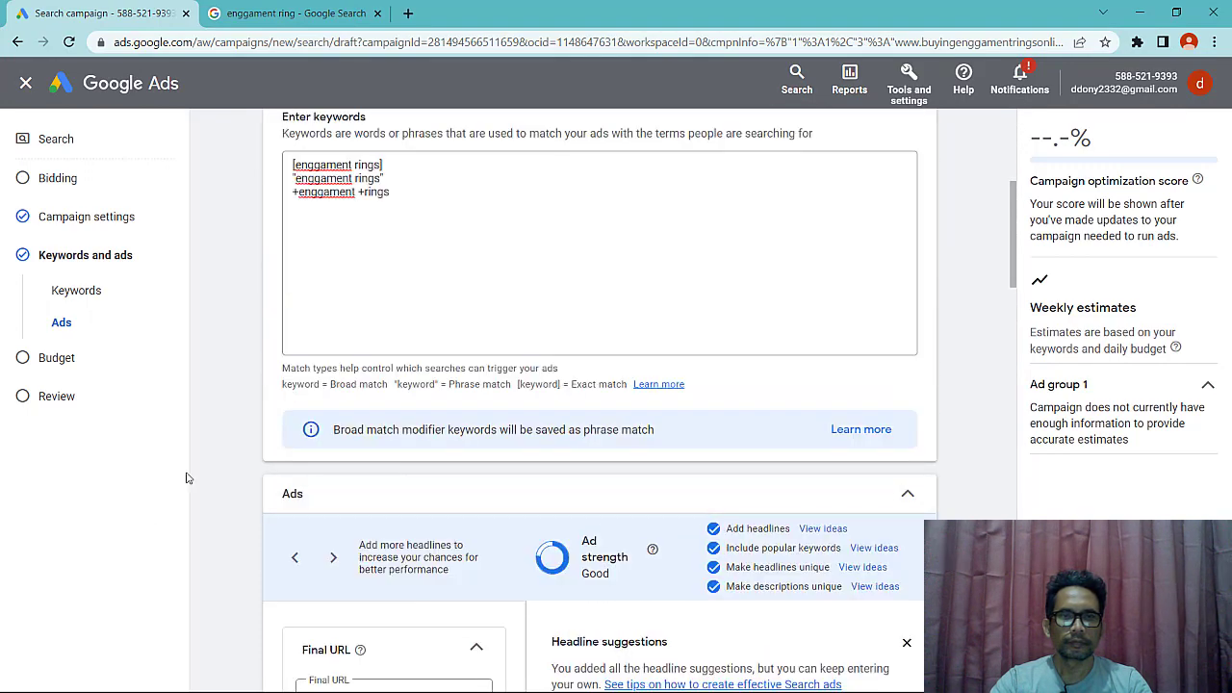
{"action": "scroll", "coordinate": [234, 467], "scroll_direction": "down", "scroll_amount": 6}
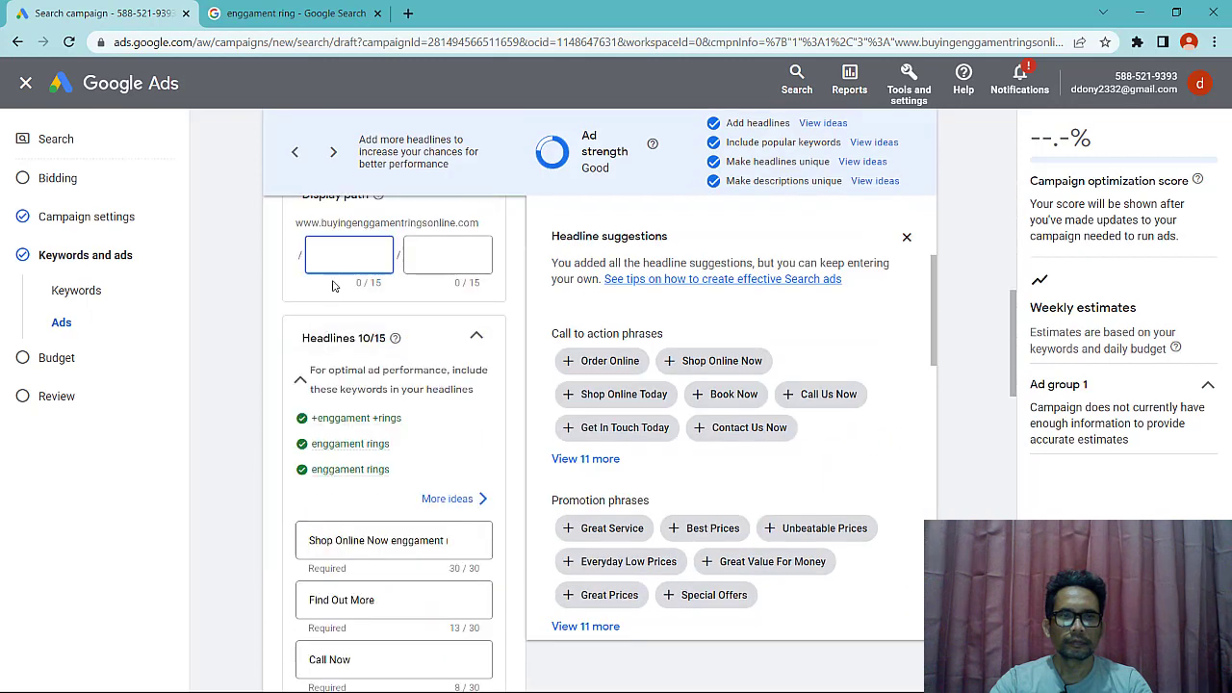
{"action": "type", "text": "online"}
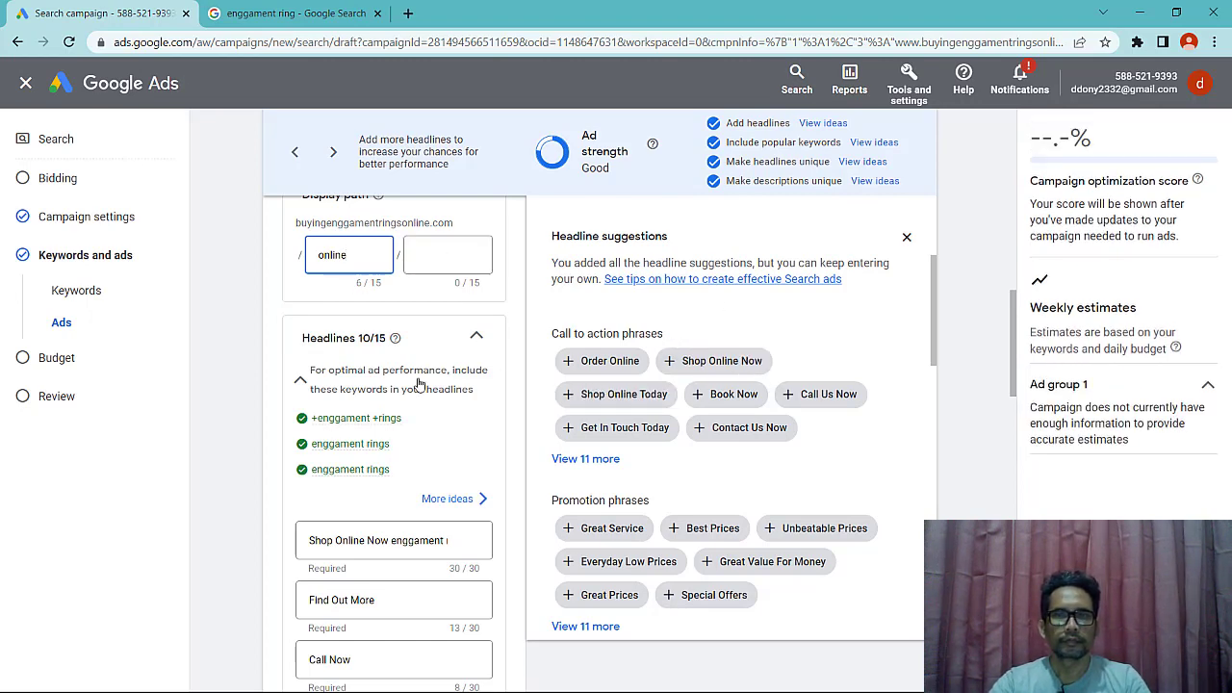
- Expand the suggested promotion phrases and add "Affordable Prices" as a headline
{"action": "scroll", "coordinate": [407, 461], "scroll_direction": "down", "scroll_amount": 3}
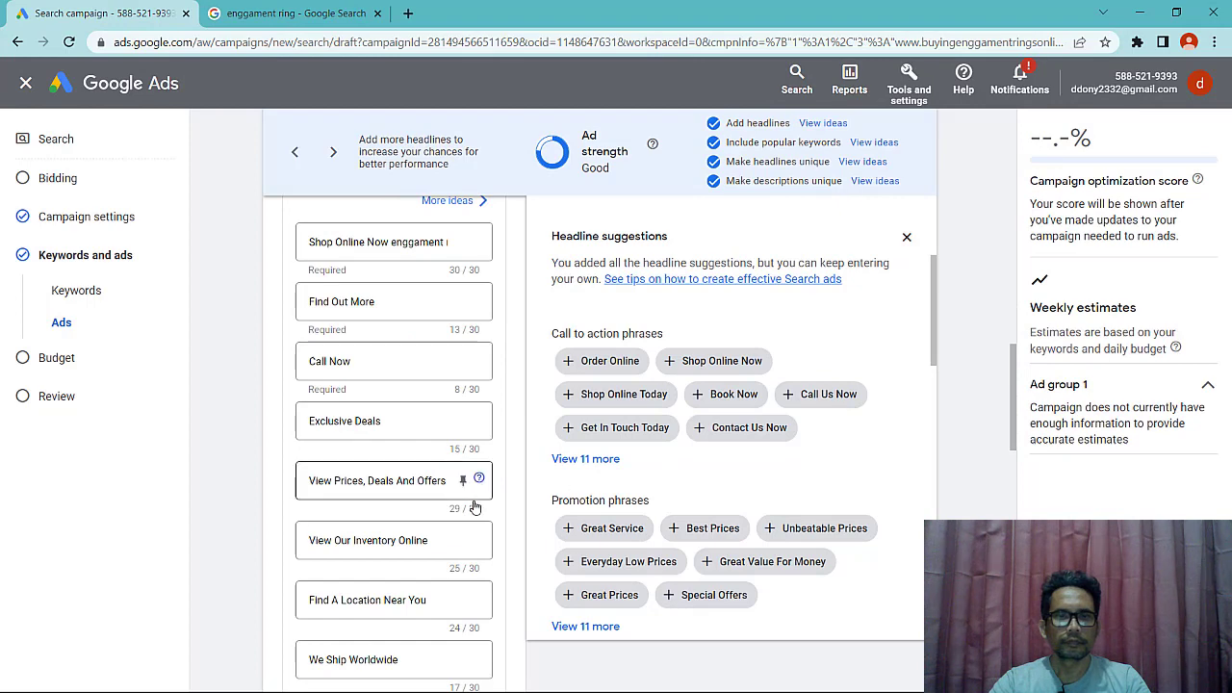
{"action": "scroll", "coordinate": [472, 481], "scroll_direction": "down", "scroll_amount": 1}
{"action": "scroll", "coordinate": [710, 547], "scroll_direction": "down", "scroll_amount": 1}
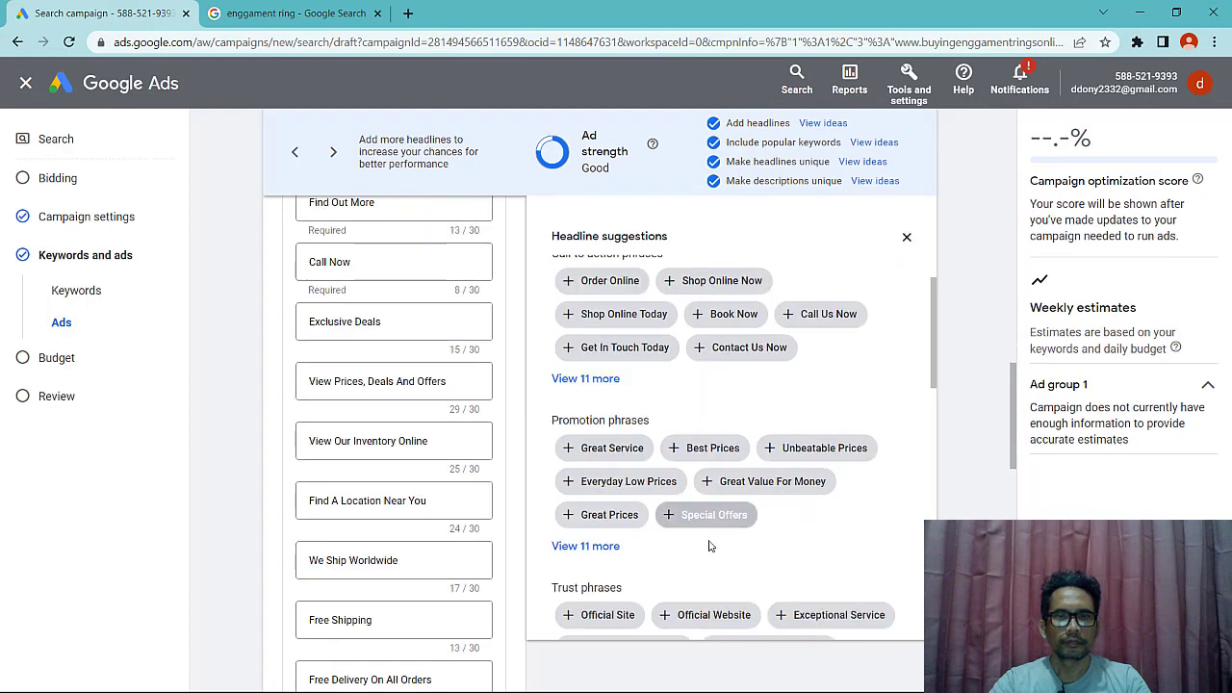
{"action": "left_click", "coordinate": [602, 549]}
{"action": "scroll", "coordinate": [828, 541], "scroll_direction": "down", "scroll_amount": 1}
{"action": "scroll", "coordinate": [832, 544], "scroll_direction": "down", "scroll_amount": 2}
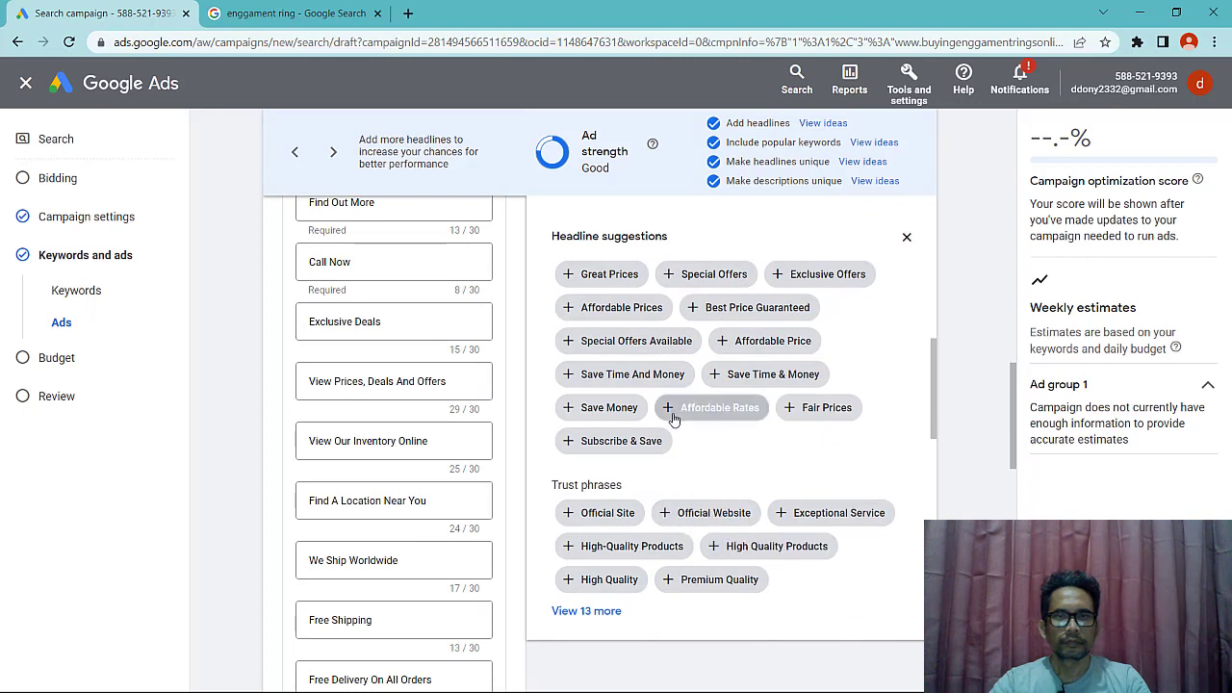
{"action": "left_click", "coordinate": [625, 308]}
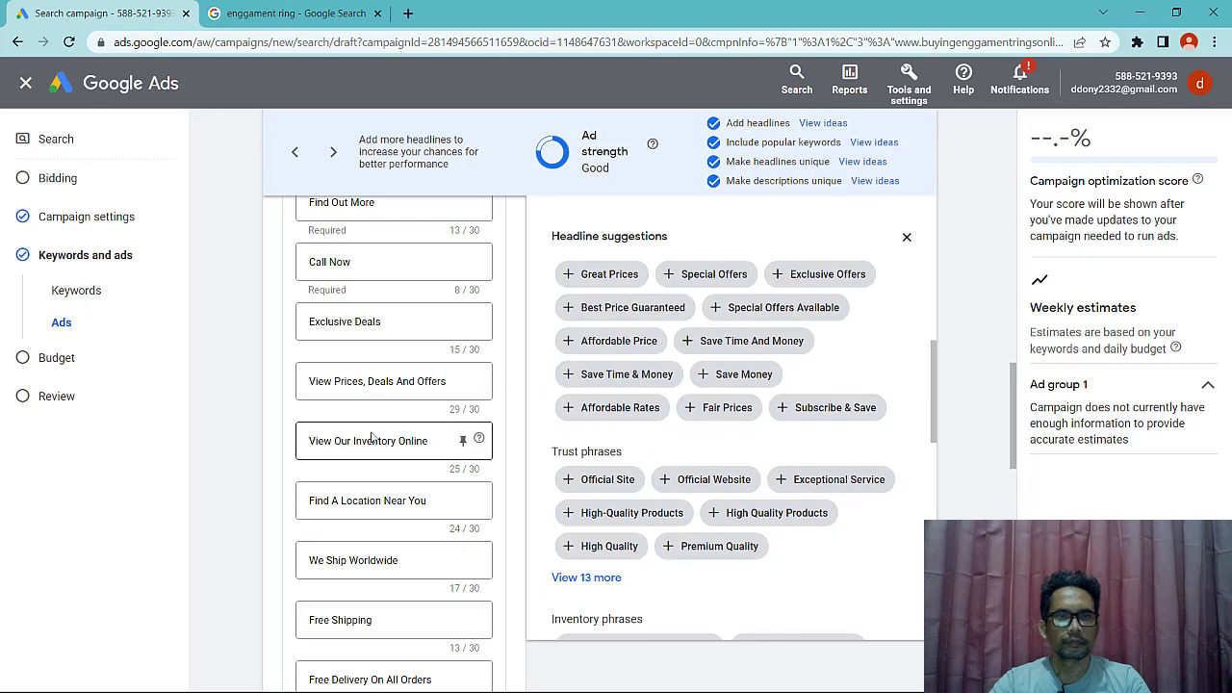
- Paste "Wedding package for Engagement Ring with special price in. Find the best deals from top wedding vendors" as the fourth description
{"action": "scroll", "coordinate": [228, 452], "scroll_direction": "down", "scroll_amount": 2}
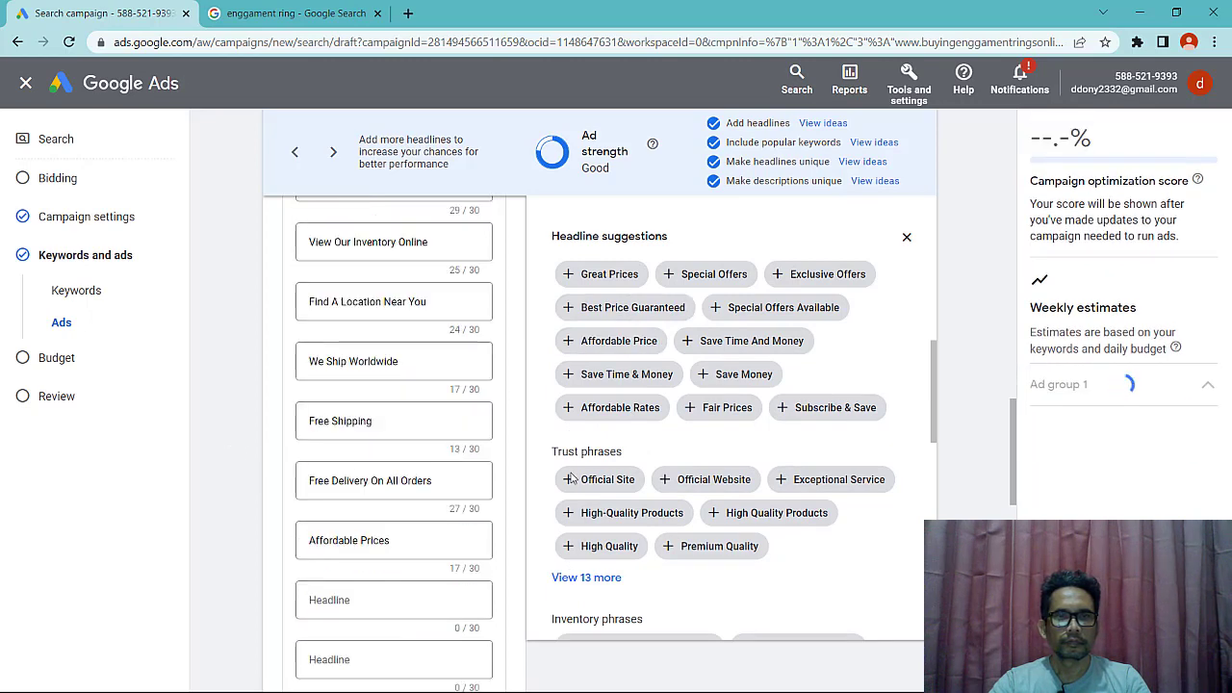
{"action": "scroll", "coordinate": [568, 477], "scroll_direction": "down", "scroll_amount": 2}
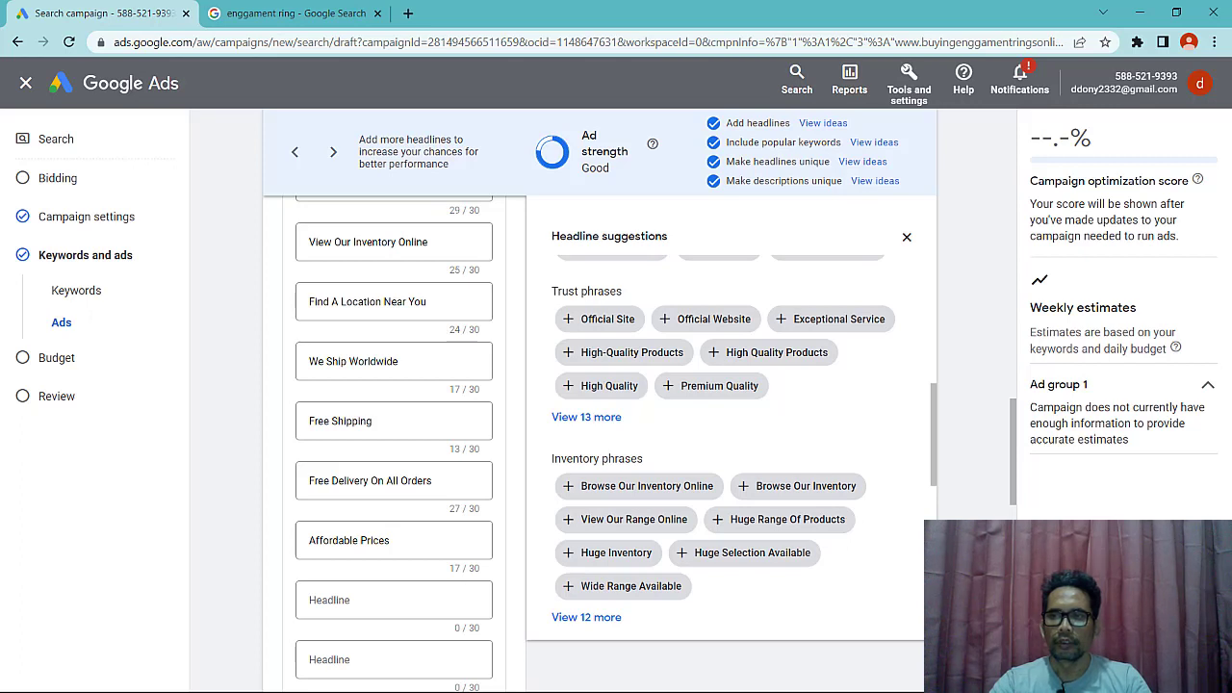
{"action": "left_click", "coordinate": [852, 488]}
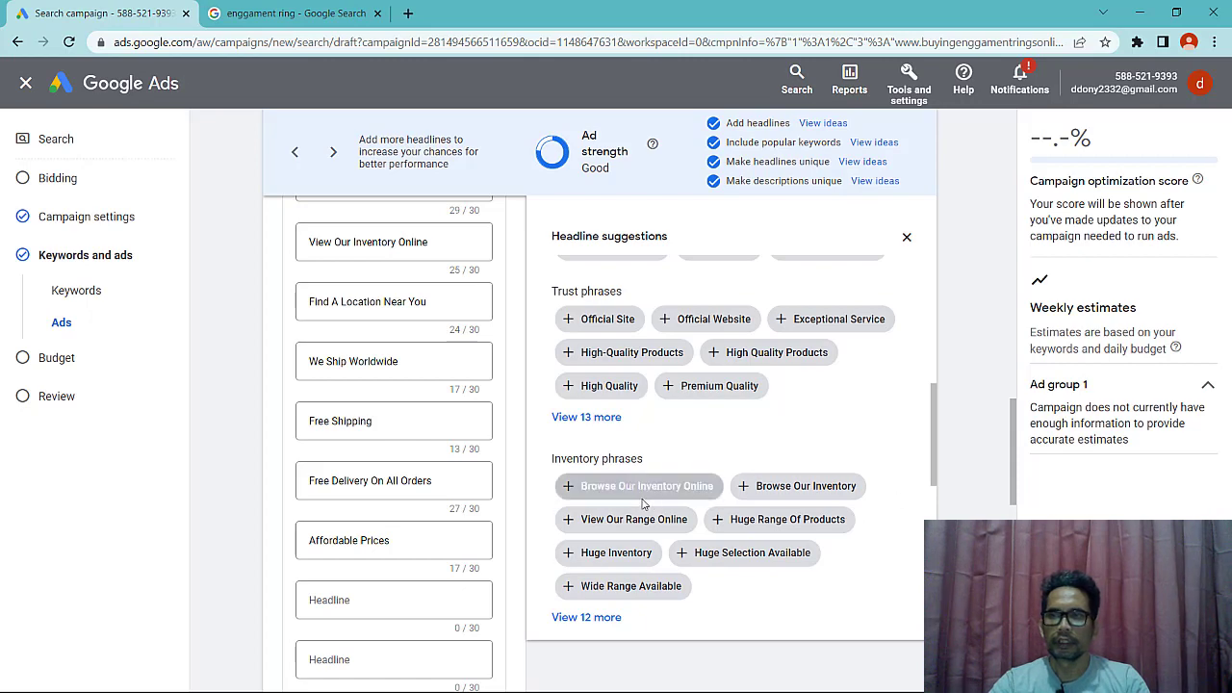
{"action": "scroll", "coordinate": [433, 488], "scroll_direction": "down", "scroll_amount": 4}
{"action": "scroll", "coordinate": [434, 486], "scroll_direction": "down", "scroll_amount": 1}
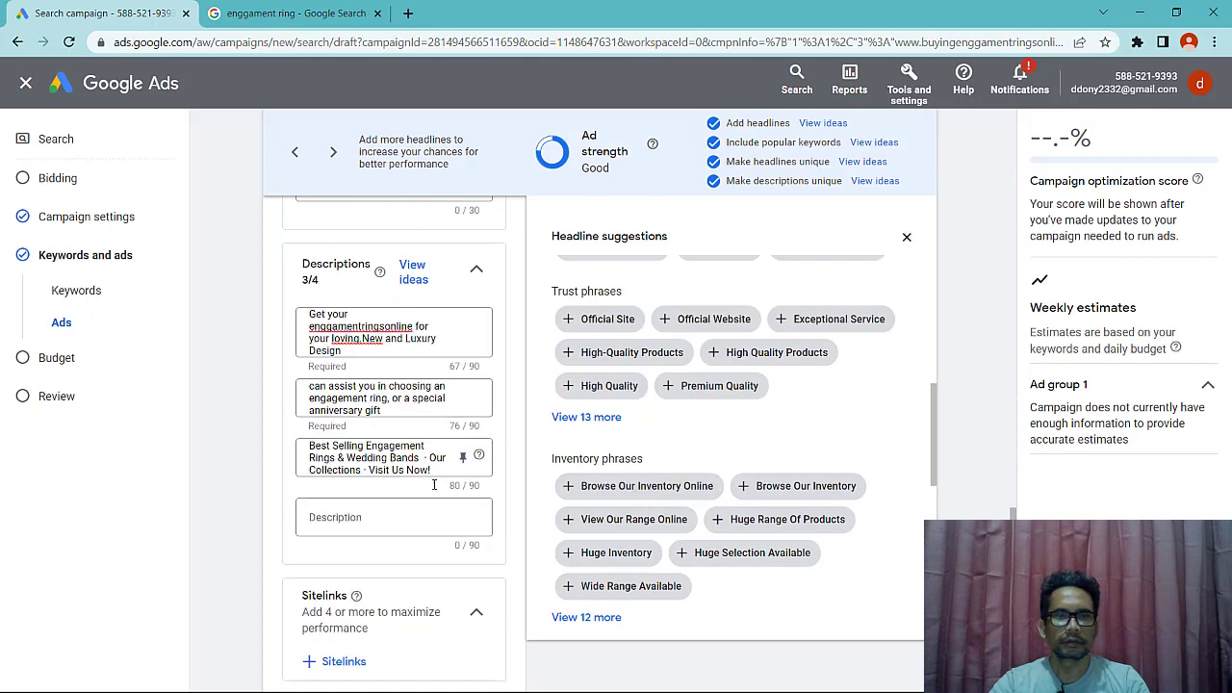
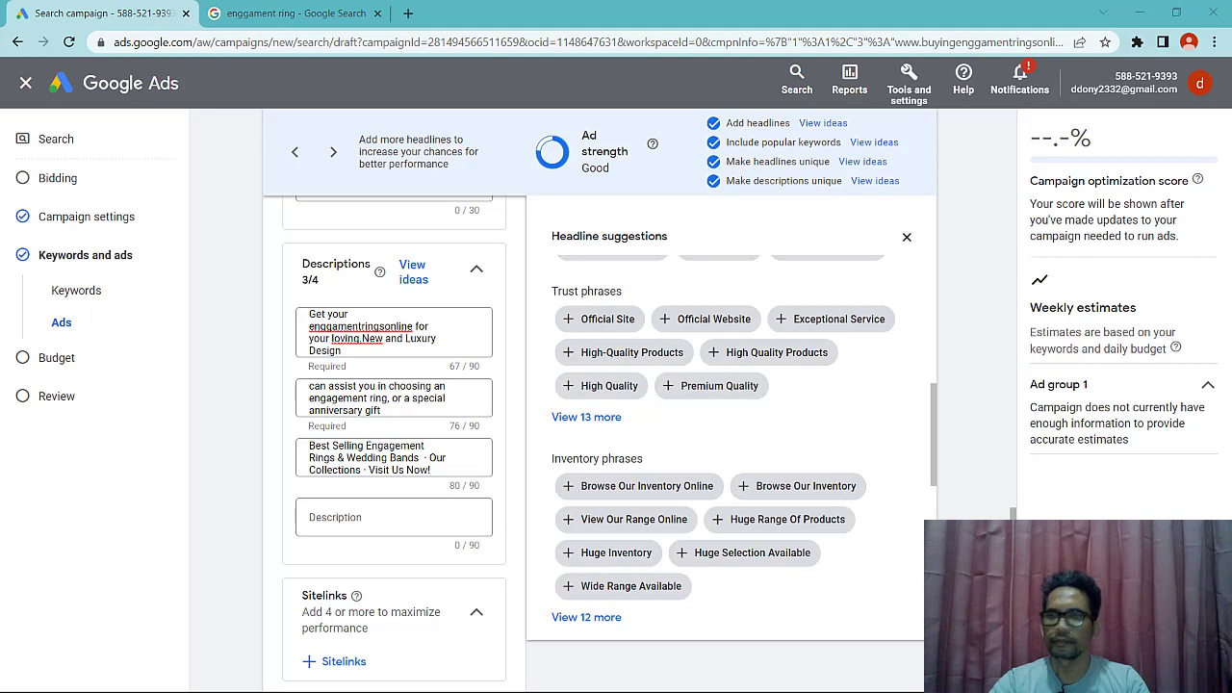
{"action": "left_click", "coordinate": [349, 515]}
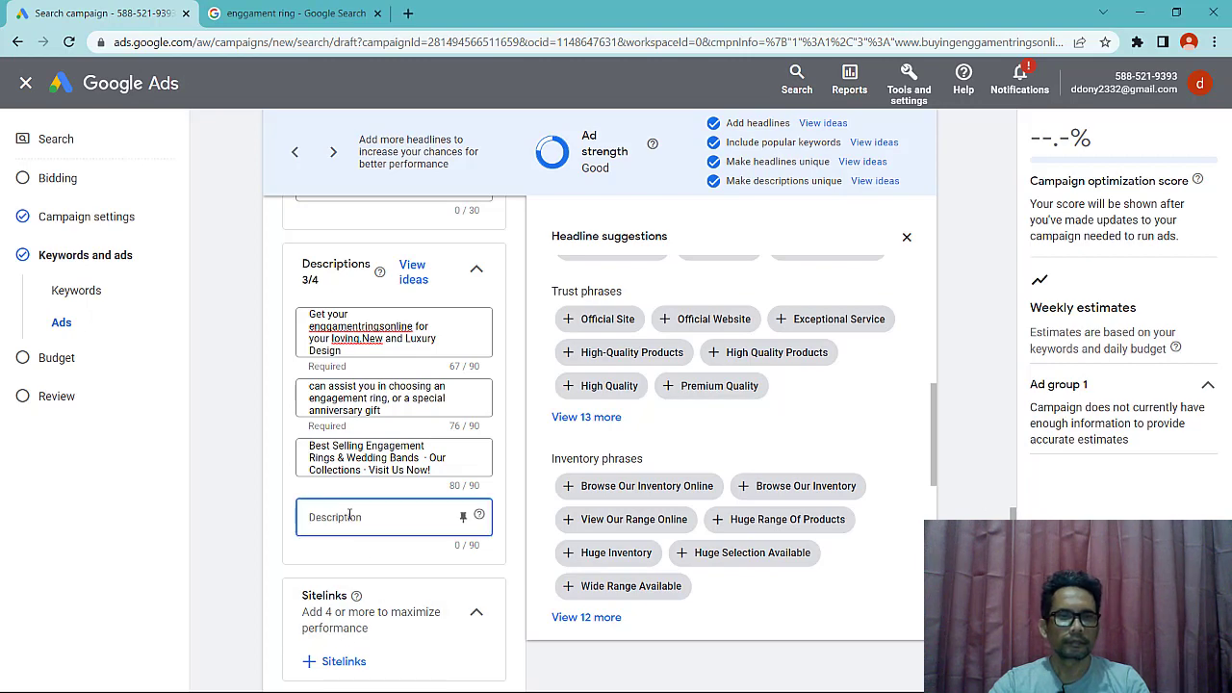
{"action": "right_click", "coordinate": [350, 515]}
{"action": "left_click", "coordinate": [409, 393]}
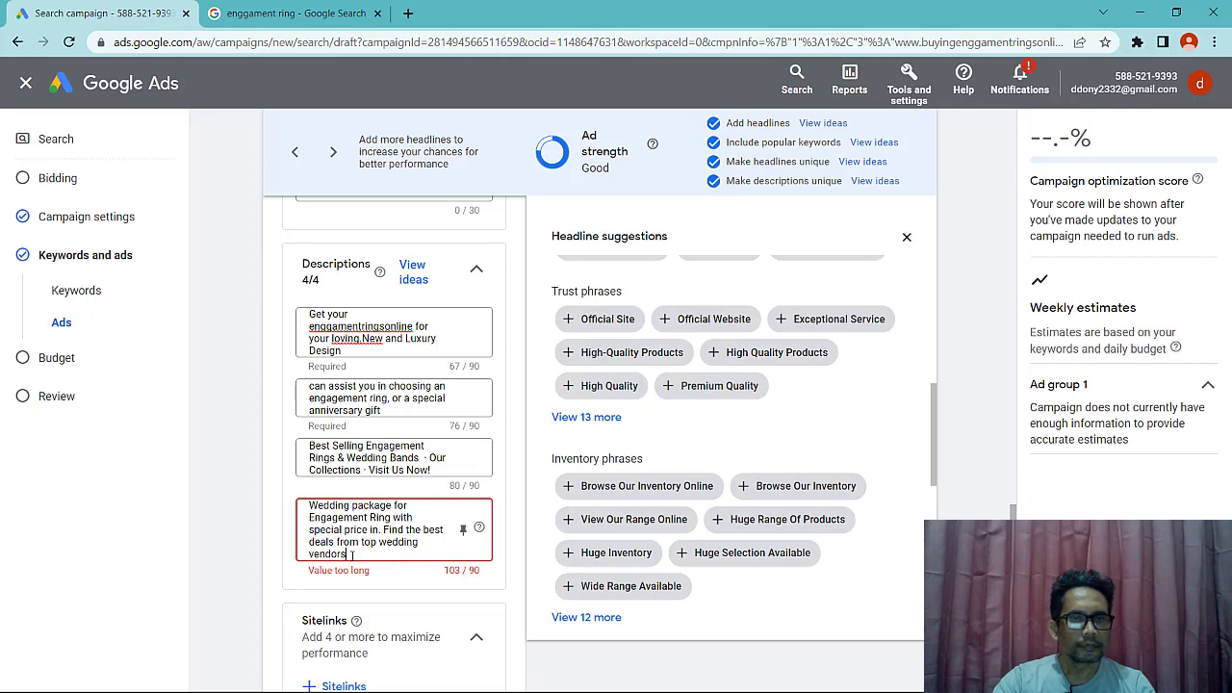
- Shorten the fourth description to "Wedding package for Engagement Ring with special price in. Find the best deals"
{"action": "mouse_move", "coordinate": [346, 554]}
{"action": "left_mouse_down"}
{"action": "mouse_move", "coordinate": [325, 555]}
{"action": "mouse_move", "coordinate": [335, 542]}
{"action": "left_mouse_up"}
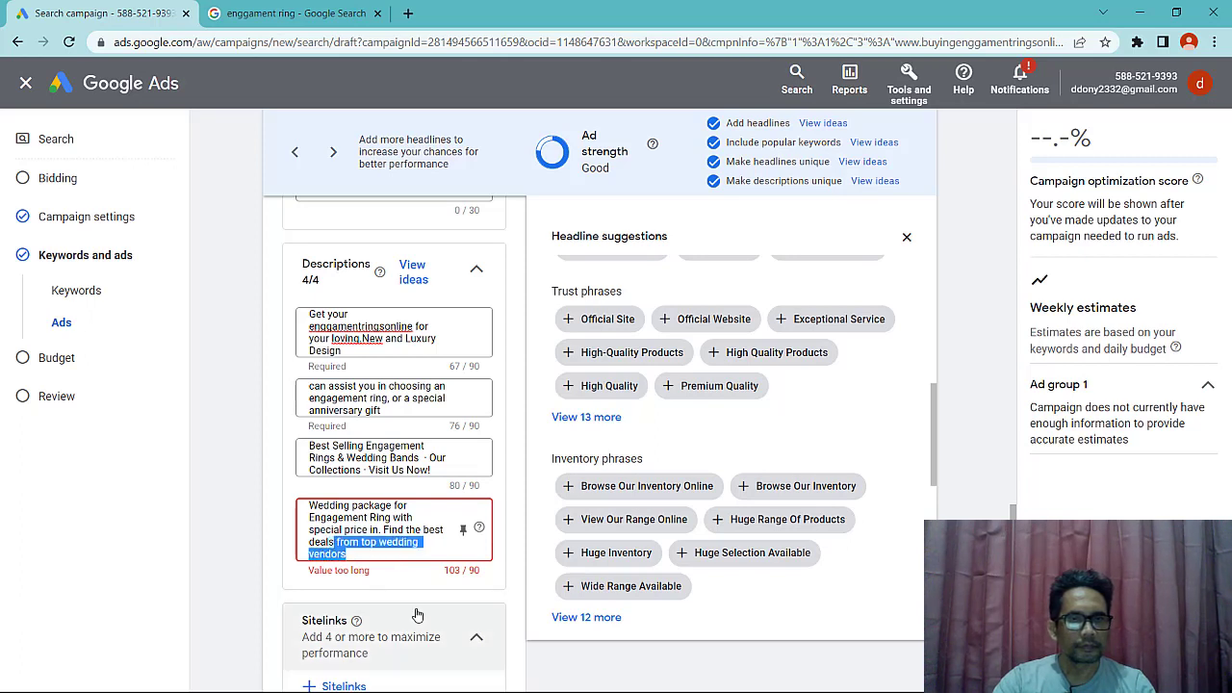
{"action": "key", "text": "BackSpace"}
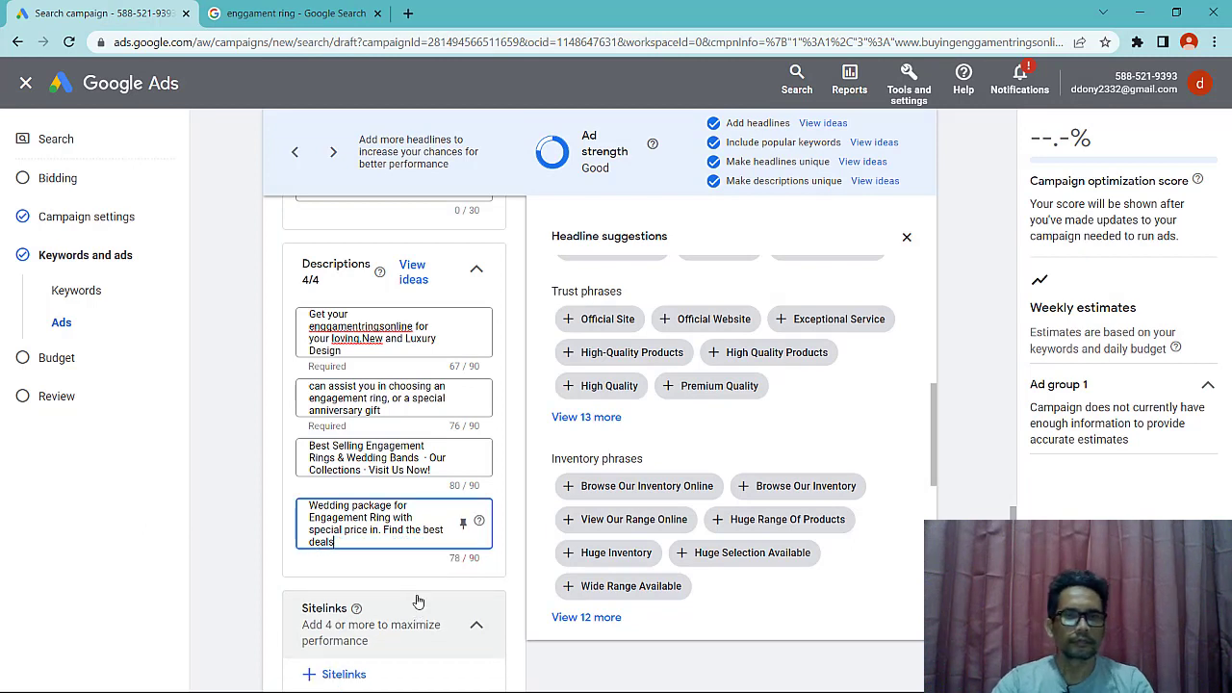
{"action": "left_click", "coordinate": [258, 495]}
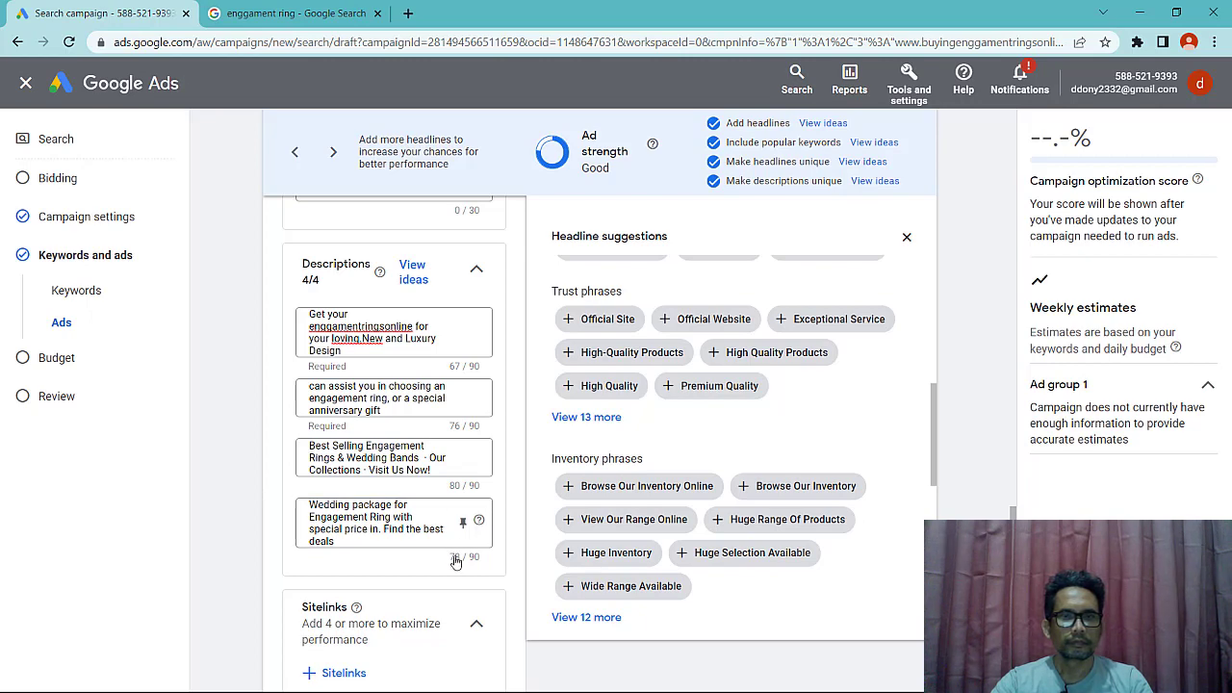
{"action": "scroll", "coordinate": [456, 558], "scroll_direction": "down", "scroll_amount": 2}
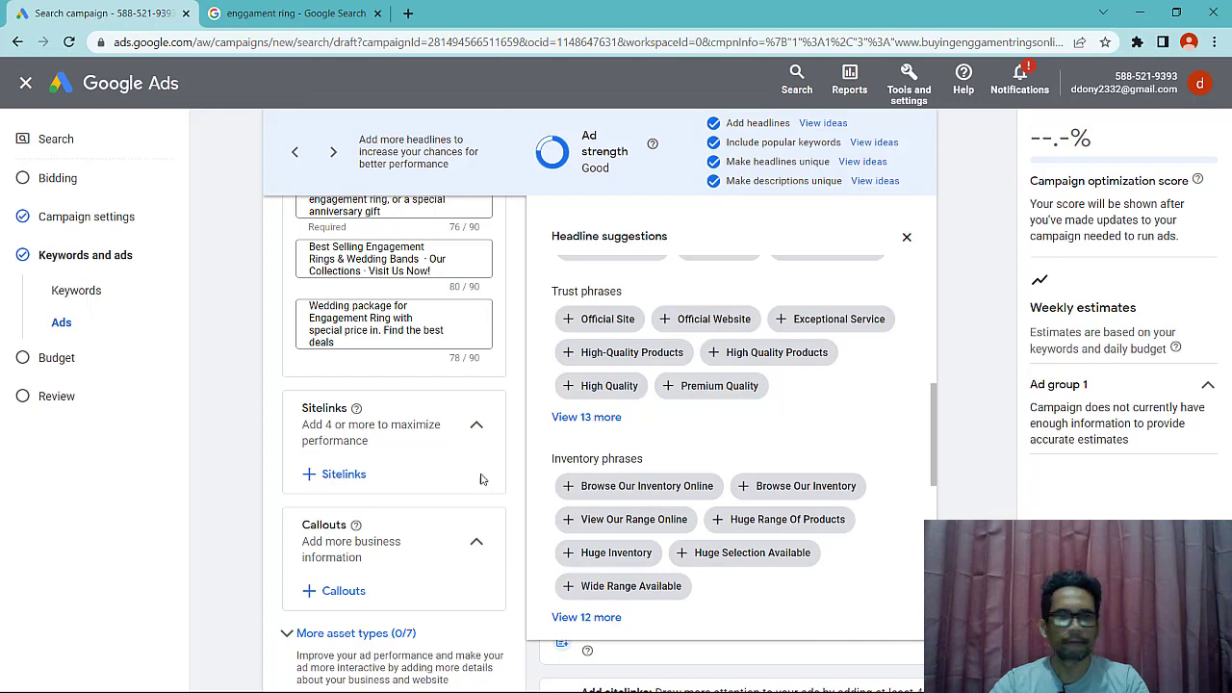
{"action": "scroll", "coordinate": [426, 511], "scroll_direction": "up", "scroll_amount": 2}
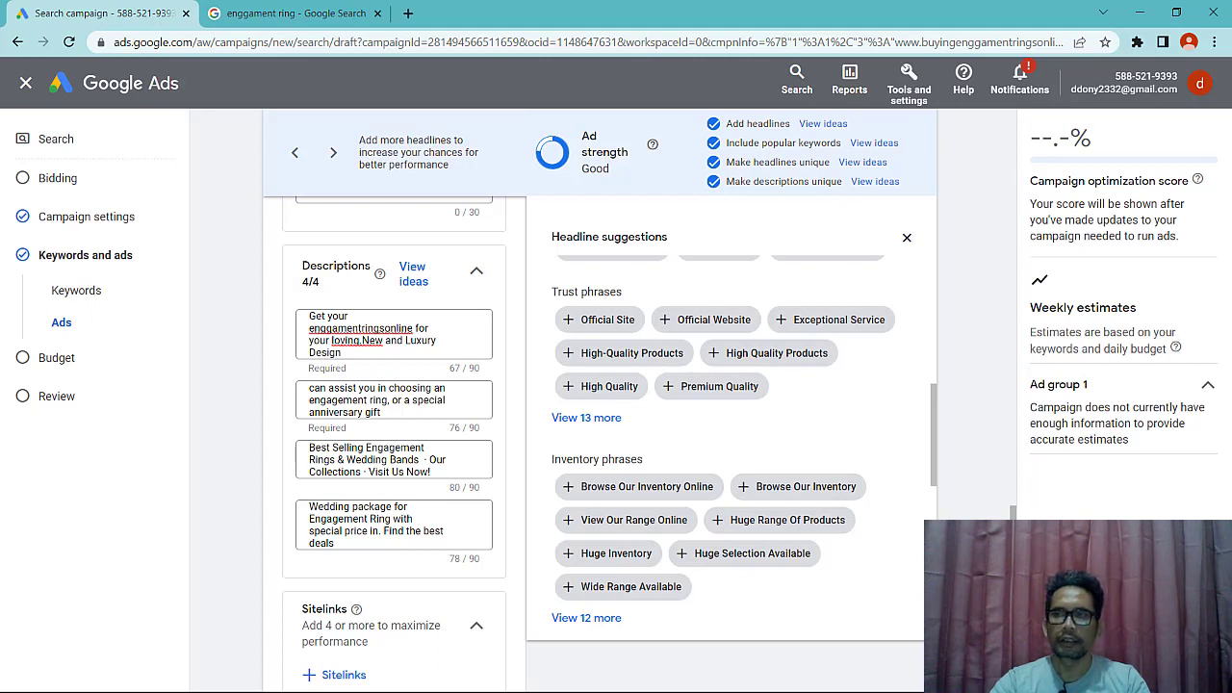
{"action": "left_click", "coordinate": [572, 495]}
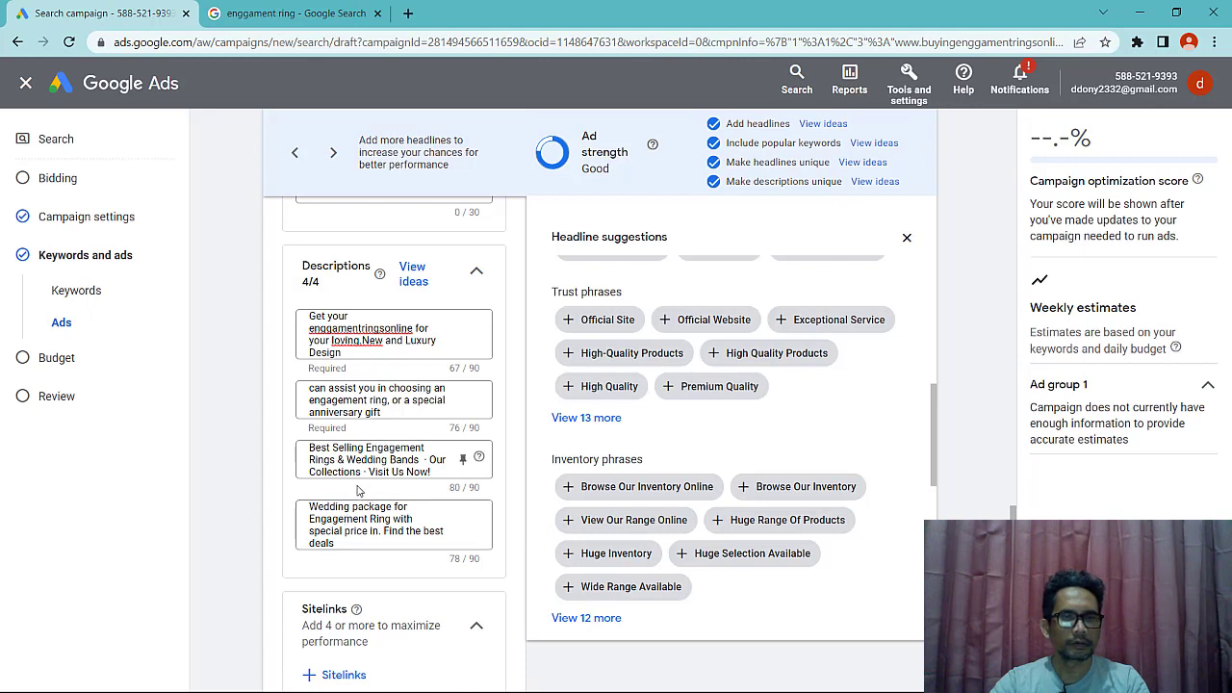
{"action": "left_click", "coordinate": [393, 400]}
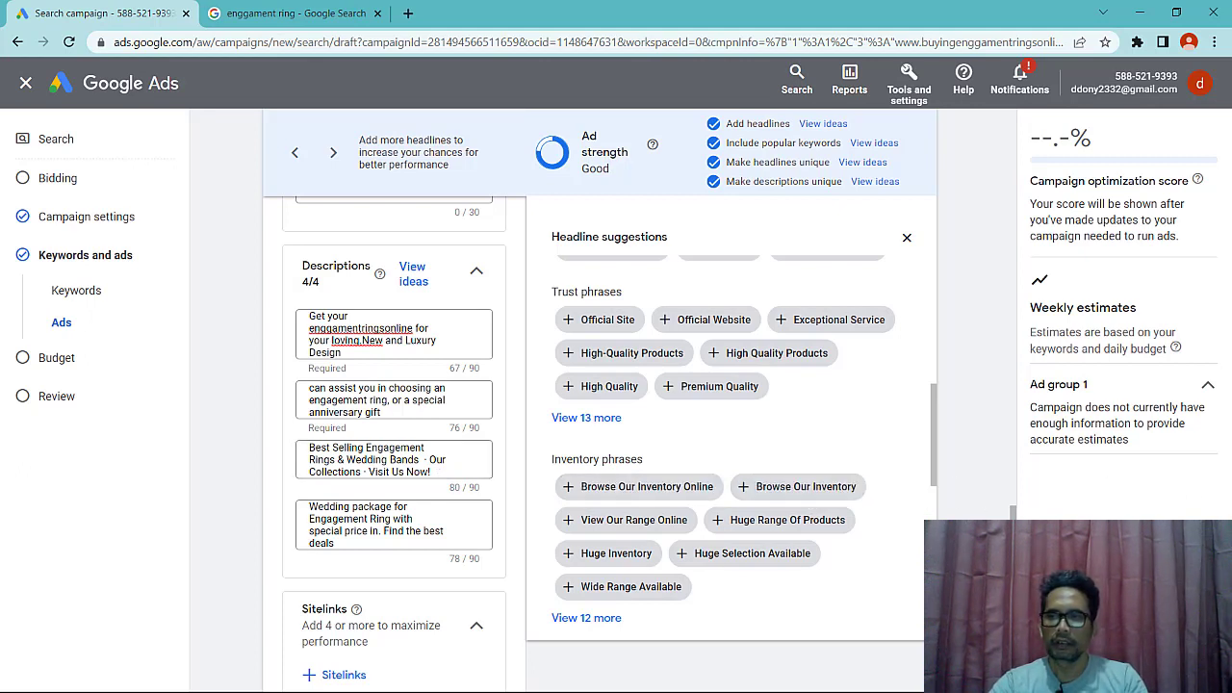
{"action": "left_click", "coordinate": [776, 482]}
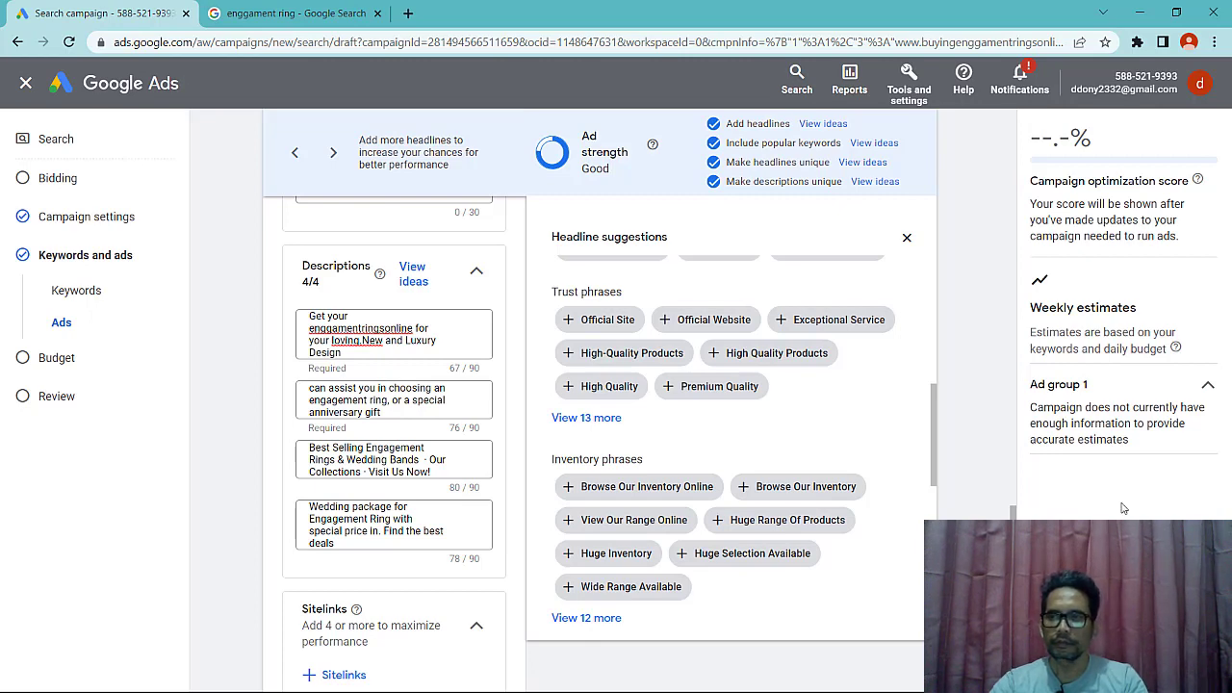
- Add the suggested call to action phrase "Contact Us Now" as a headline
{"action": "scroll", "coordinate": [616, 462], "scroll_direction": "down", "scroll_amount": 3}
{"action": "scroll", "coordinate": [468, 455], "scroll_direction": "down", "scroll_amount": 4}
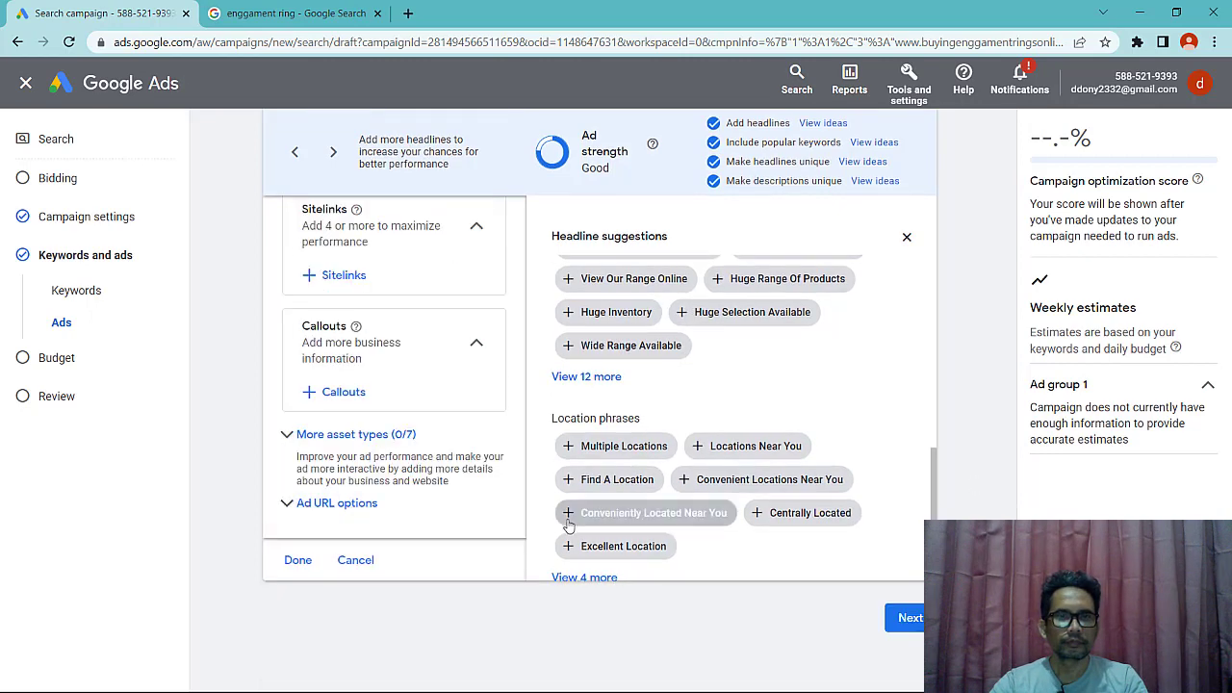
{"action": "scroll", "coordinate": [568, 525], "scroll_direction": "down", "scroll_amount": 1}
{"action": "scroll", "coordinate": [557, 527], "scroll_direction": "up", "scroll_amount": 2}
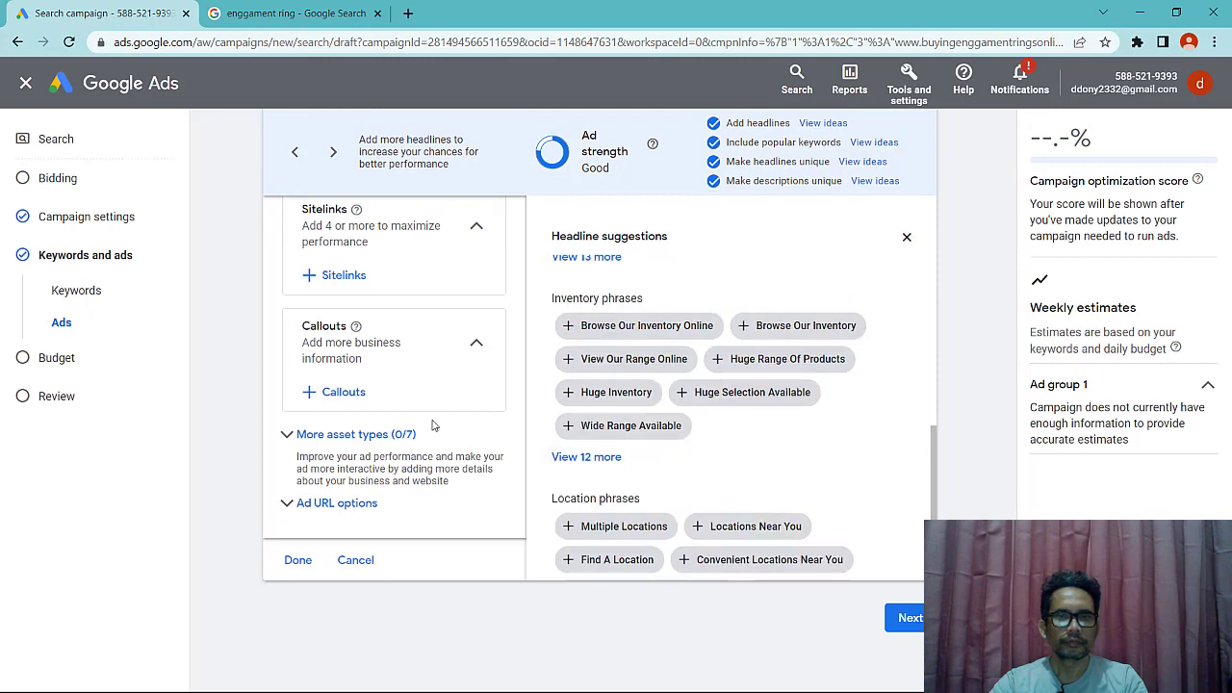
{"action": "scroll", "coordinate": [432, 425], "scroll_direction": "up", "scroll_amount": 4}
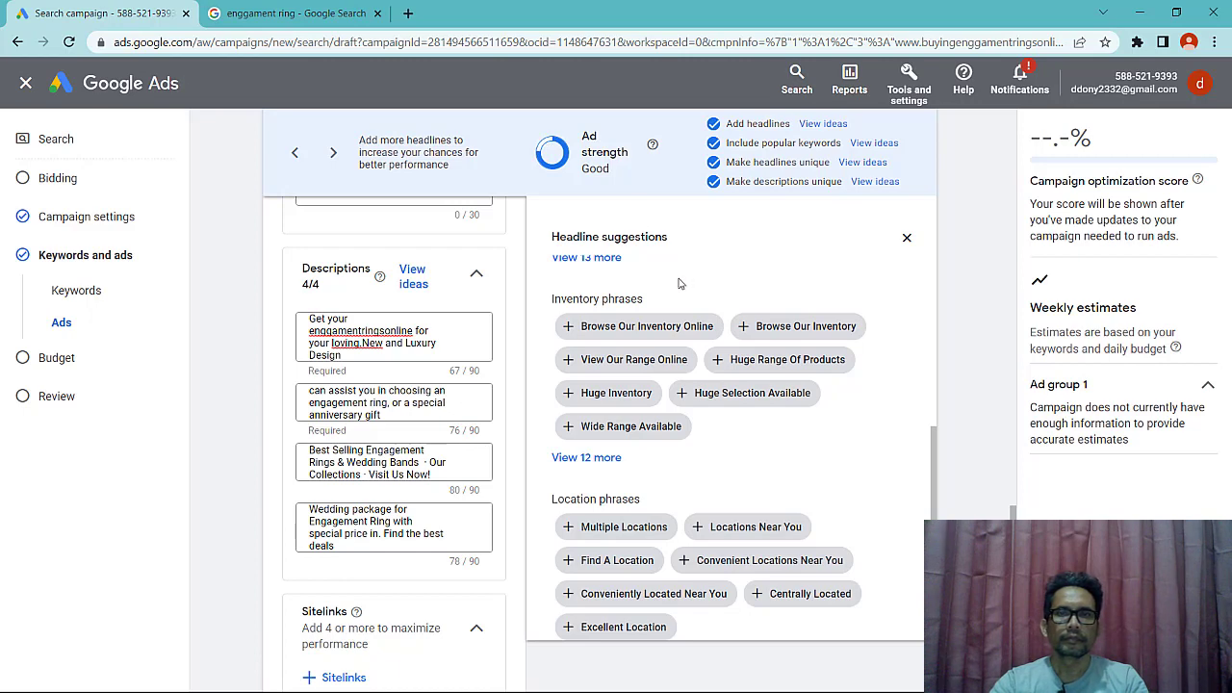
{"action": "scroll", "coordinate": [677, 289], "scroll_direction": "up", "scroll_amount": 5}
{"action": "scroll", "coordinate": [677, 289], "scroll_direction": "up", "scroll_amount": 3}
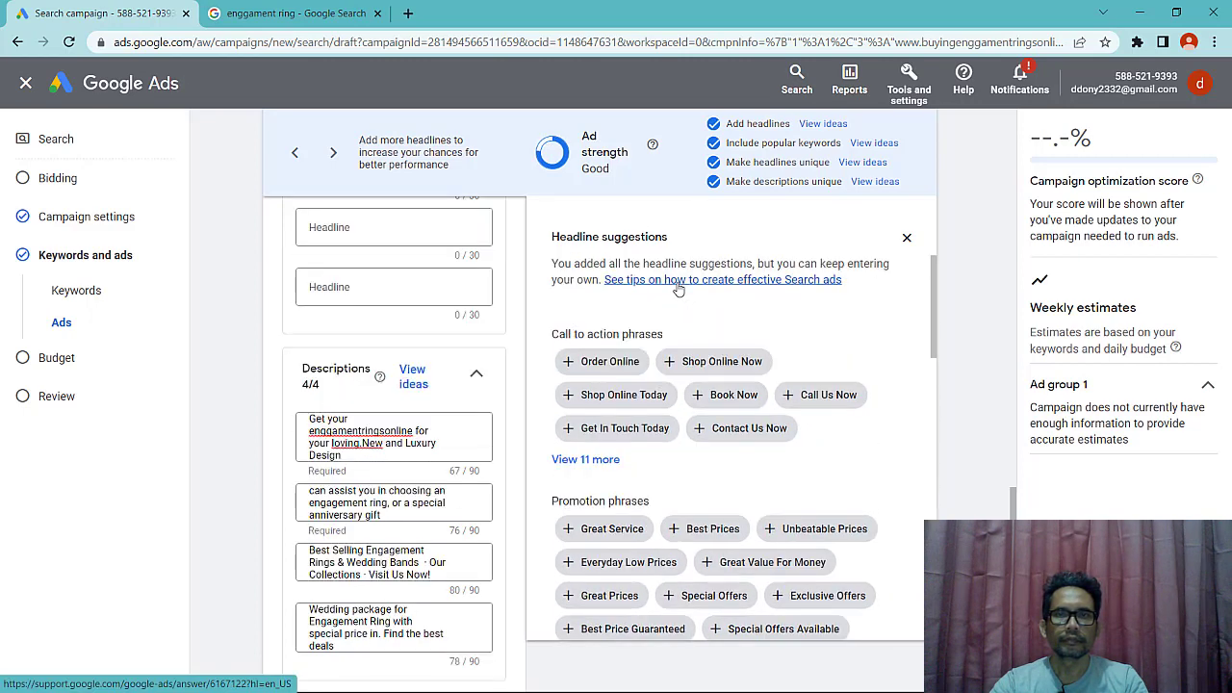
{"action": "scroll", "coordinate": [395, 414], "scroll_direction": "up", "scroll_amount": 3}
{"action": "scroll", "coordinate": [395, 414], "scroll_direction": "up", "scroll_amount": 1}
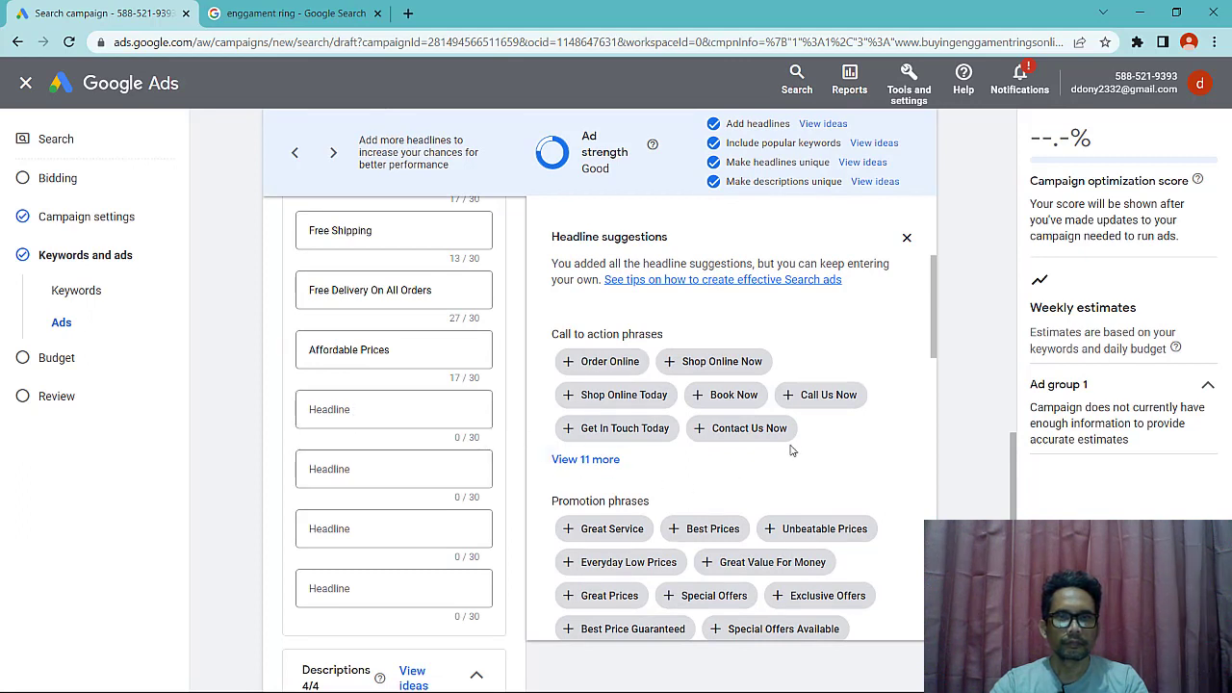
{"action": "left_click", "coordinate": [758, 436]}
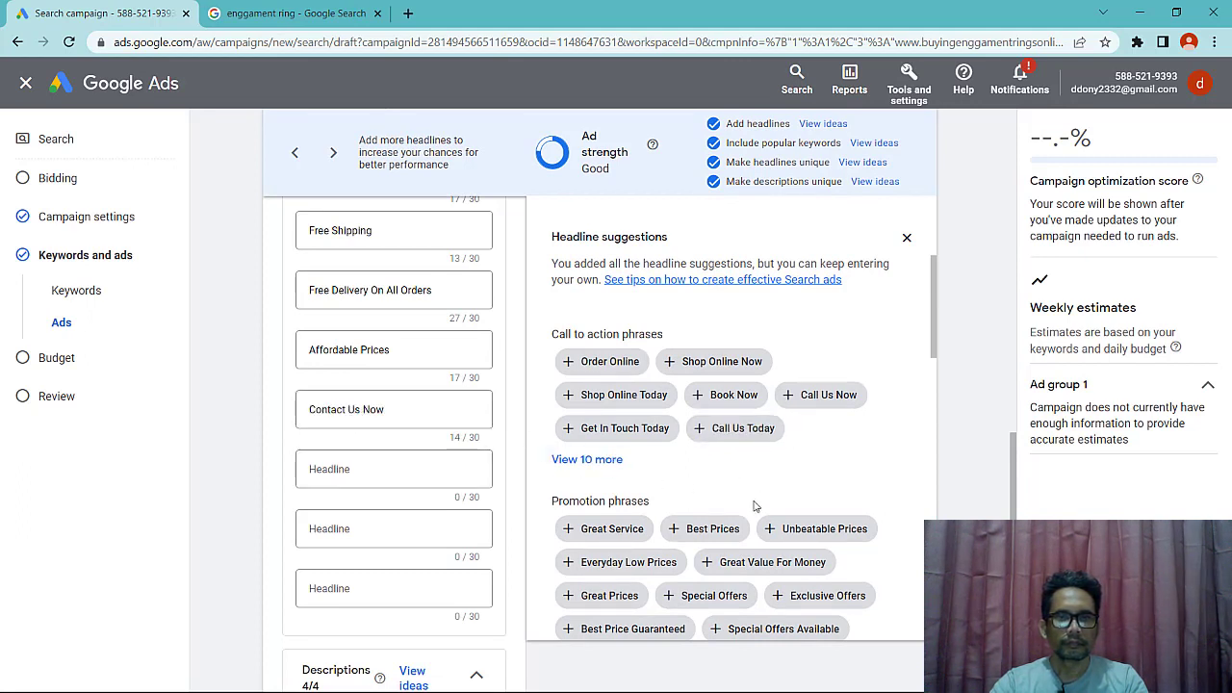
- Add the suggested shipping phrases "Free Shipping On All Orders" and "Free Shipping & Returns" as headlines
{"action": "scroll", "coordinate": [761, 515], "scroll_direction": "down", "scroll_amount": 2}
{"action": "scroll", "coordinate": [775, 553], "scroll_direction": "down", "scroll_amount": 6}
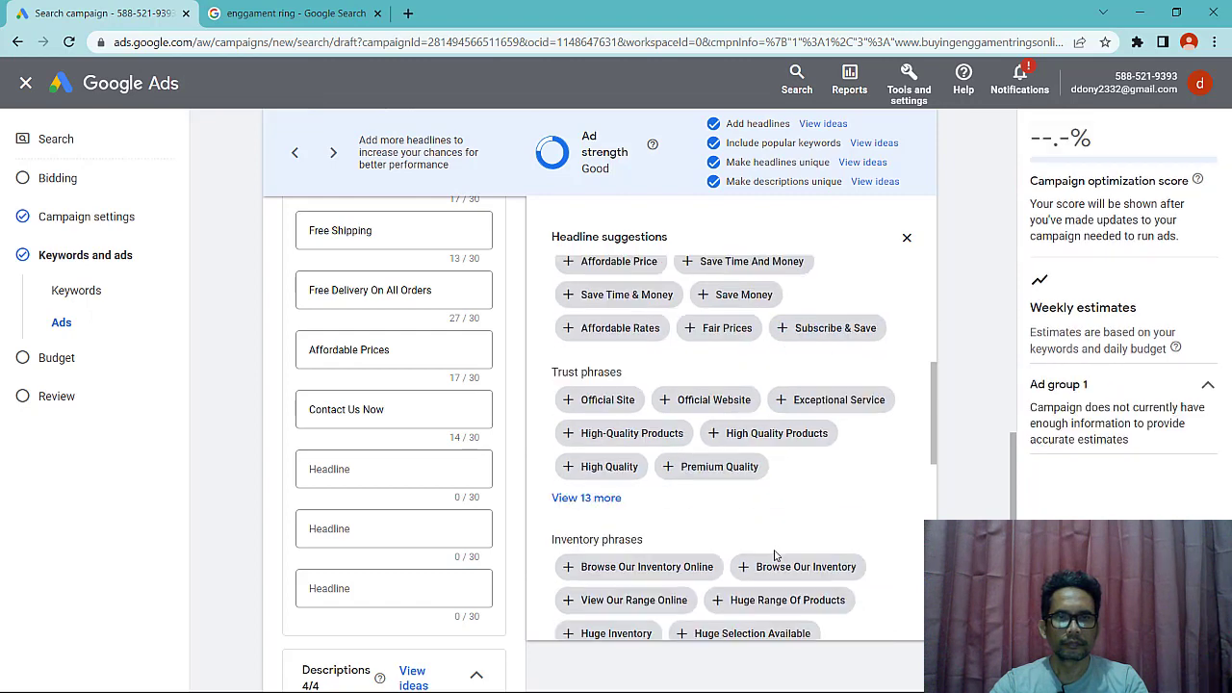
{"action": "scroll", "coordinate": [775, 557], "scroll_direction": "down", "scroll_amount": 1}
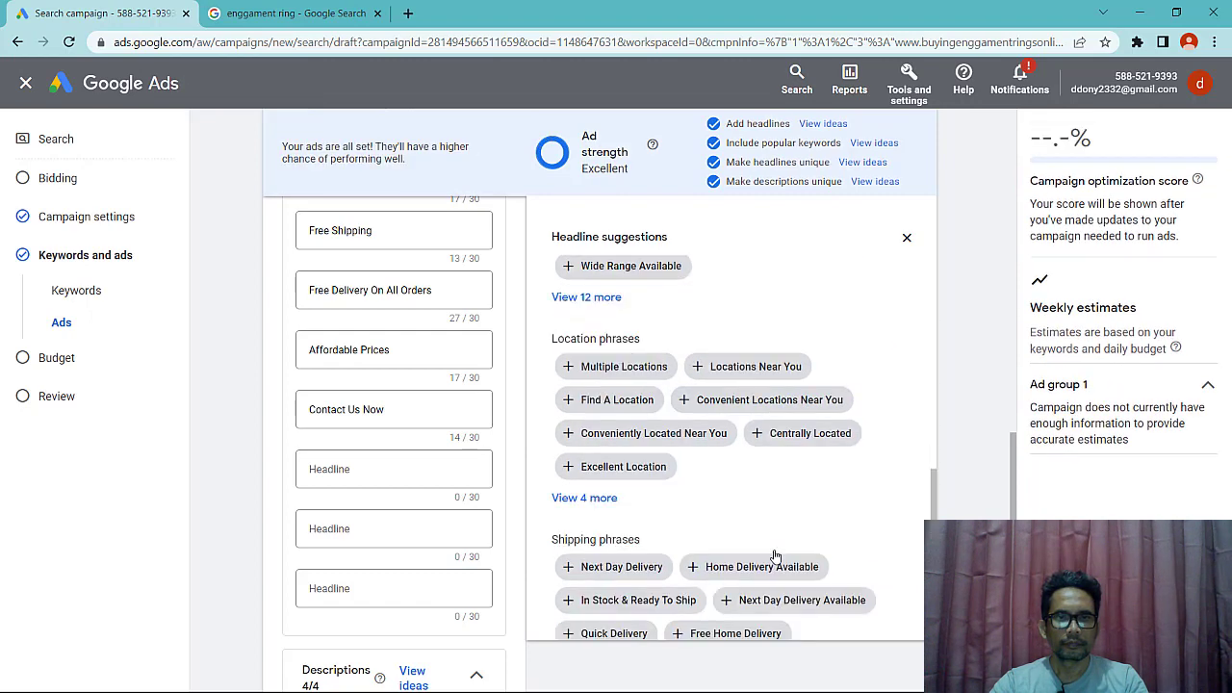
{"action": "scroll", "coordinate": [664, 529], "scroll_direction": "down", "scroll_amount": 2}
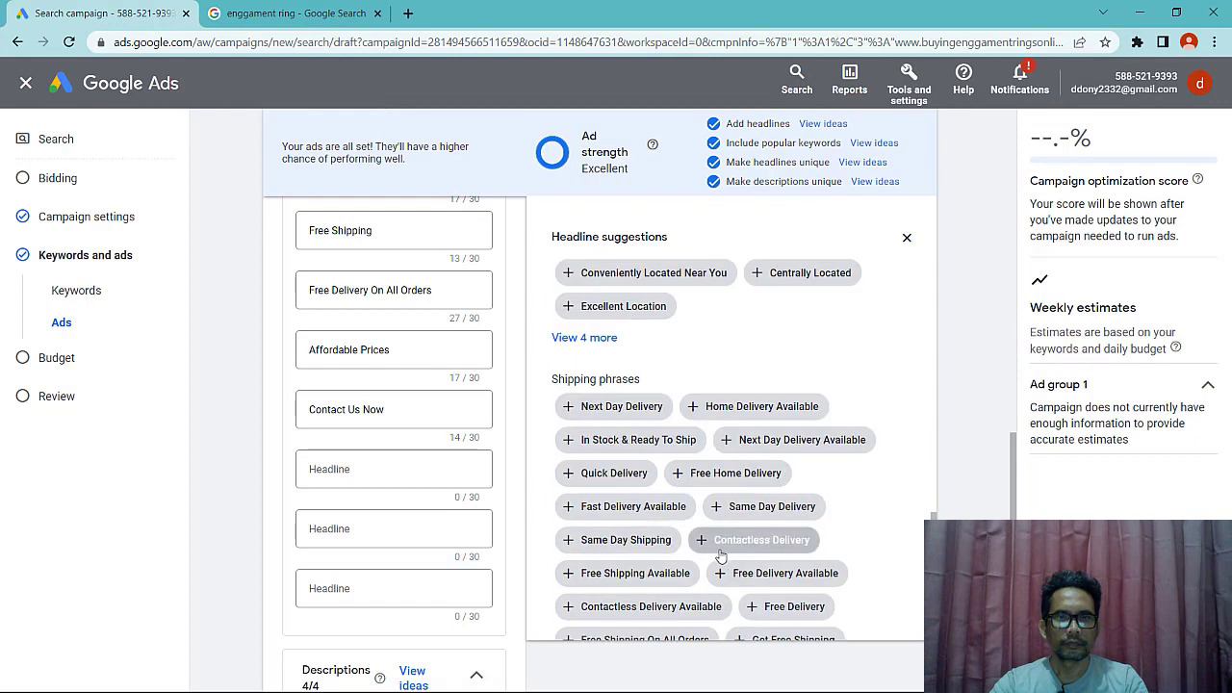
{"action": "scroll", "coordinate": [720, 556], "scroll_direction": "down", "scroll_amount": 1}
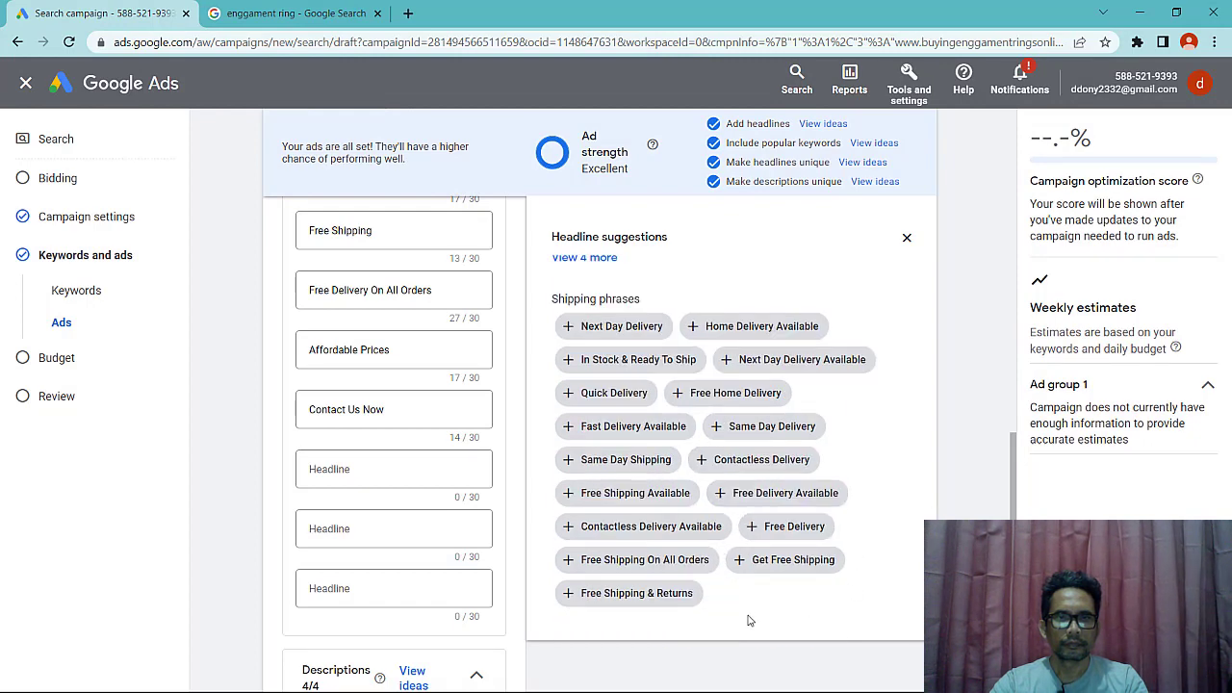
{"action": "left_click", "coordinate": [644, 559]}
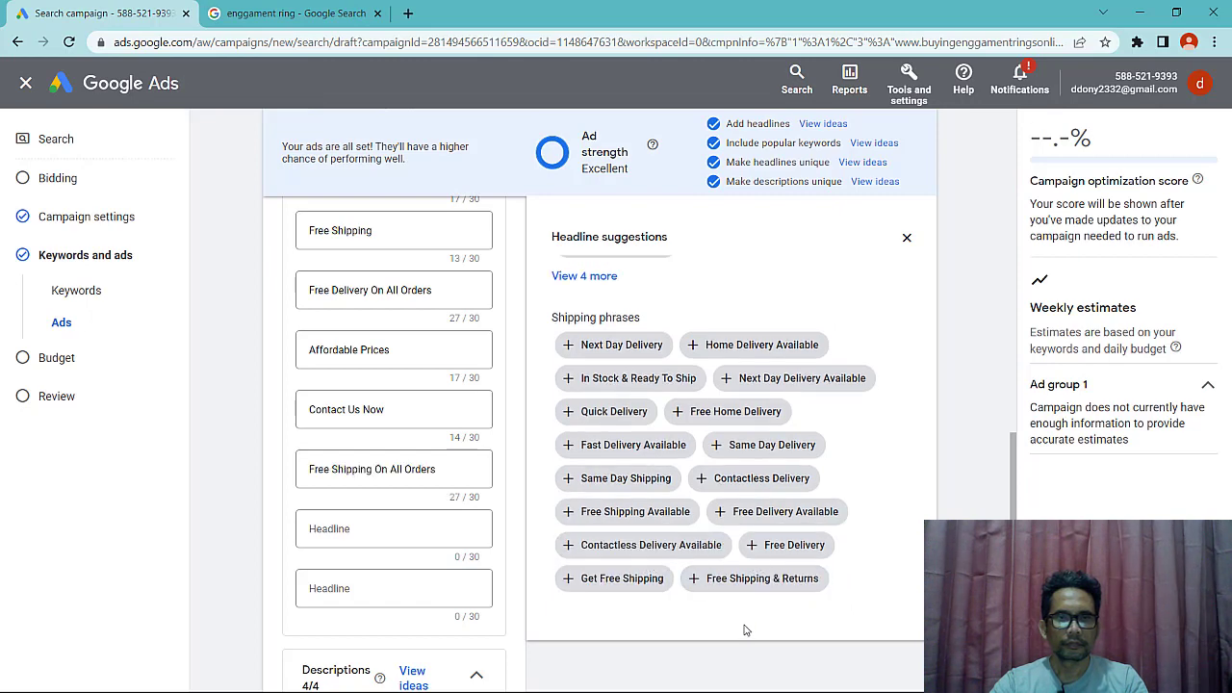
{"action": "scroll", "coordinate": [751, 627], "scroll_direction": "down", "scroll_amount": 2}
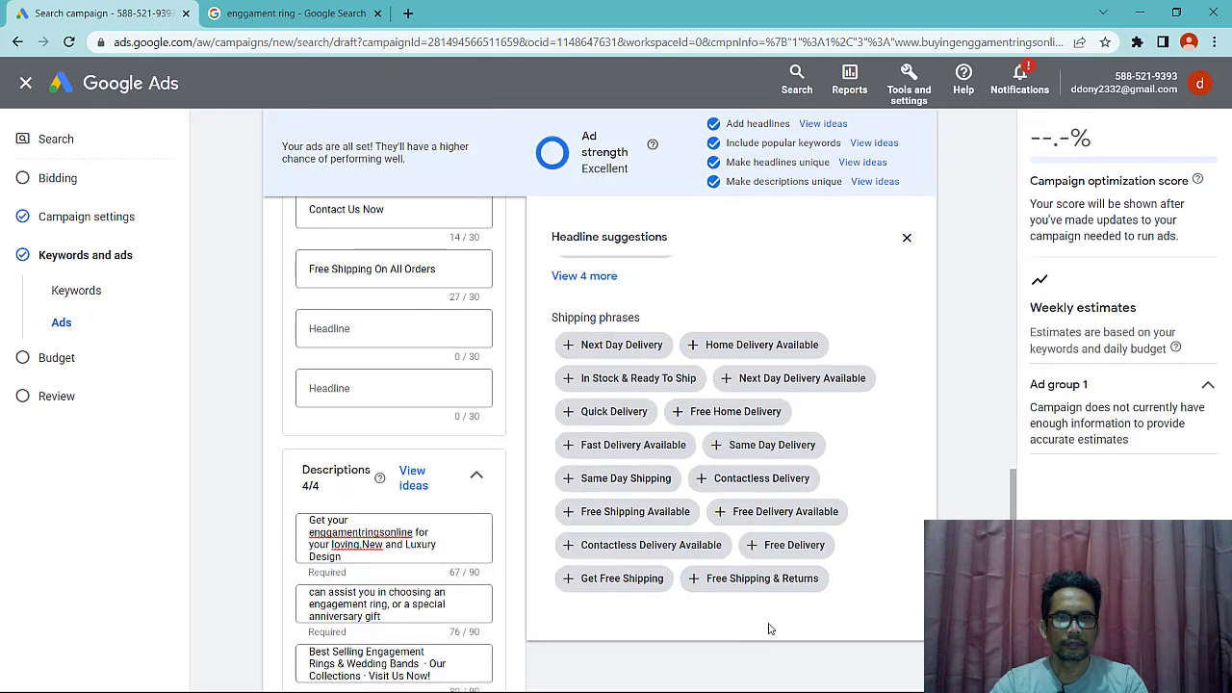
{"action": "left_click", "coordinate": [760, 579]}
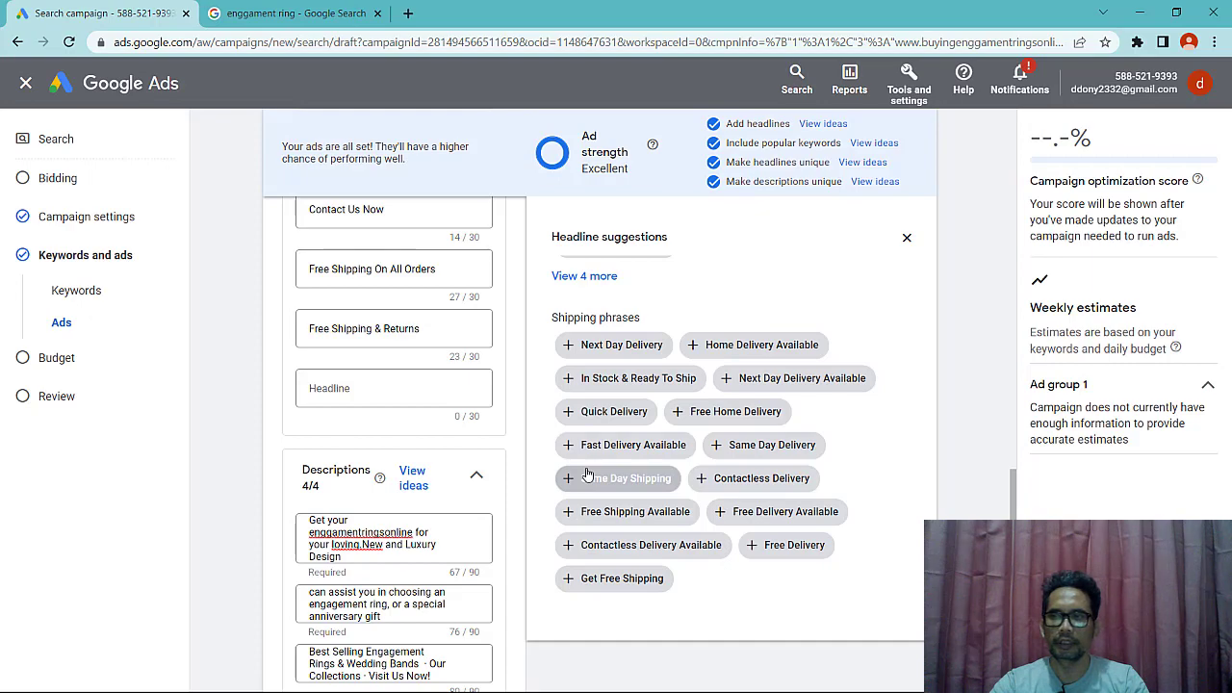
- Close the headline suggestions and examine the mobile preview of the ad
{"action": "scroll", "coordinate": [626, 452], "scroll_direction": "up", "scroll_amount": 15}
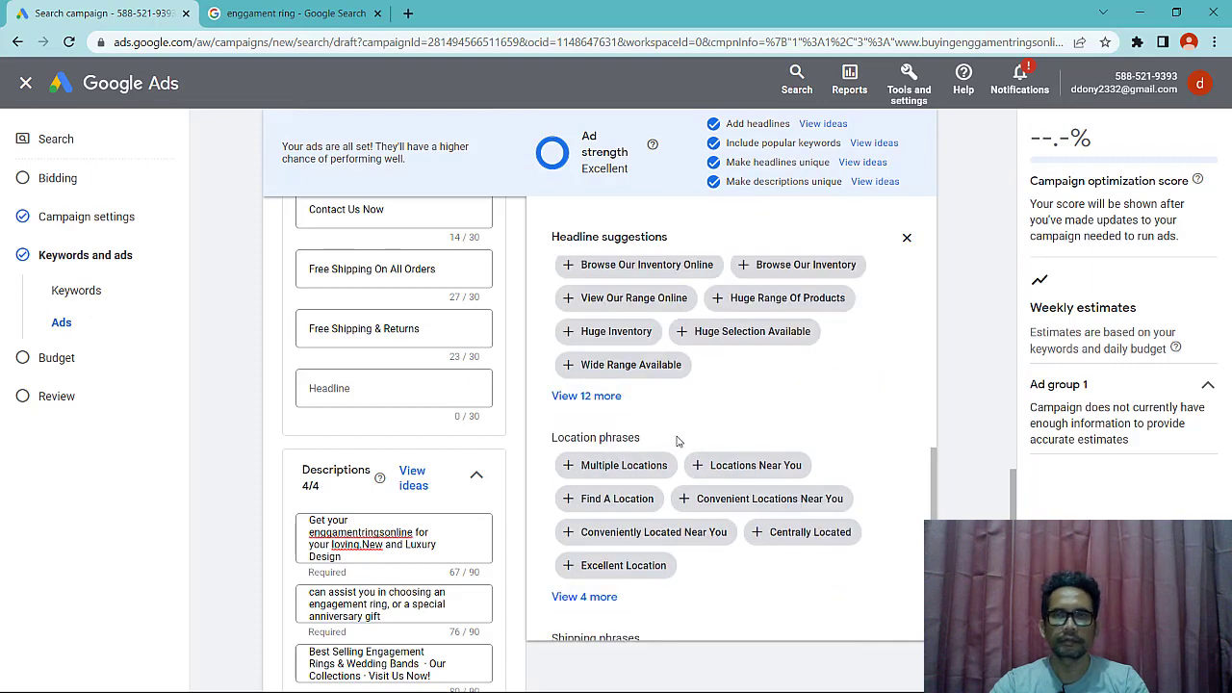
{"action": "scroll", "coordinate": [678, 438], "scroll_direction": "up", "scroll_amount": 10}
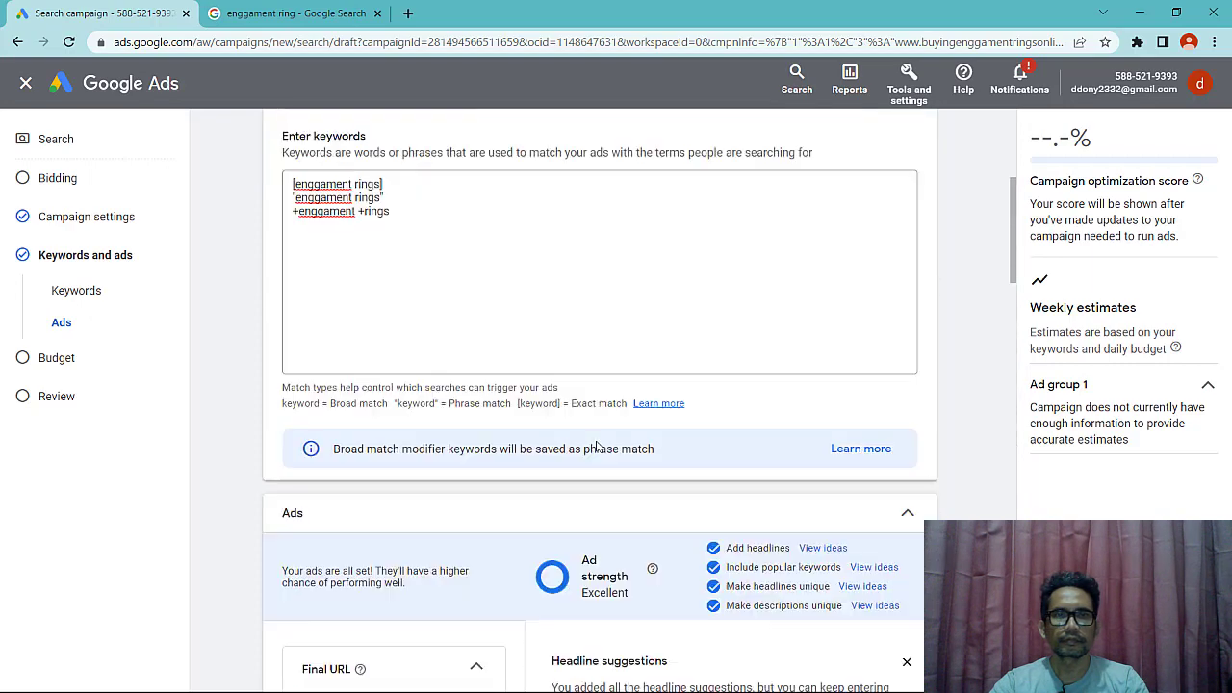
{"action": "scroll", "coordinate": [594, 446], "scroll_direction": "down", "scroll_amount": 5}
{"action": "scroll", "coordinate": [595, 445], "scroll_direction": "down", "scroll_amount": 2}
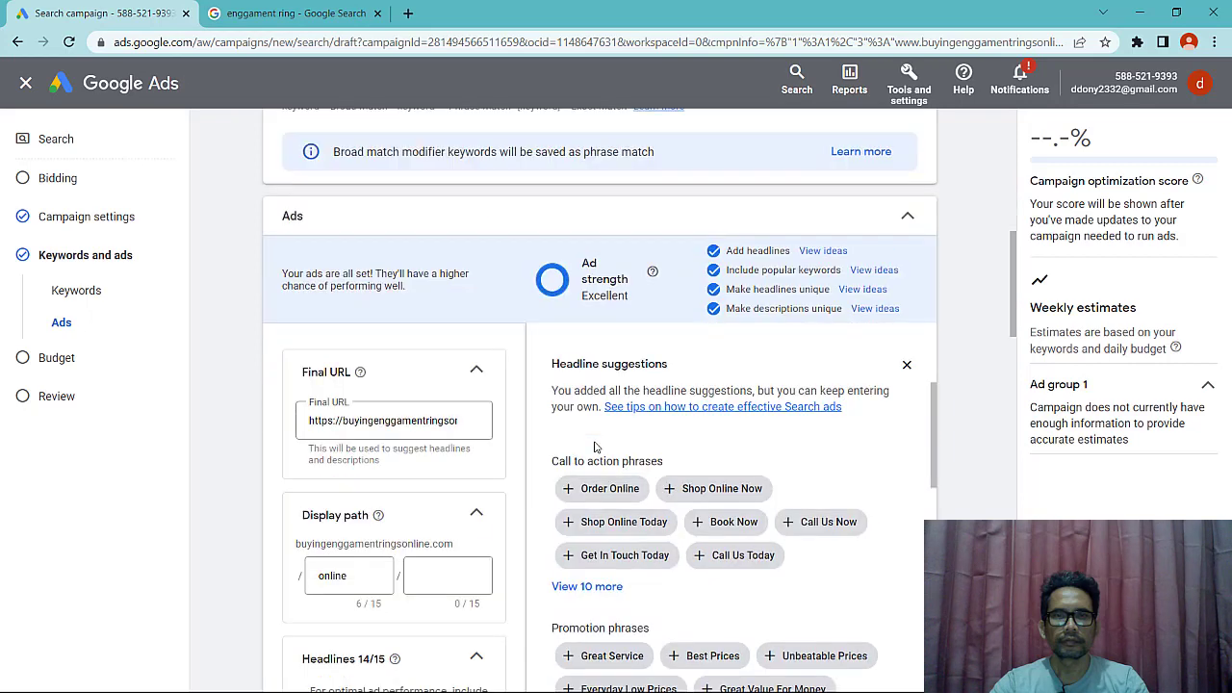
{"action": "scroll", "coordinate": [591, 438], "scroll_direction": "down", "scroll_amount": 2}
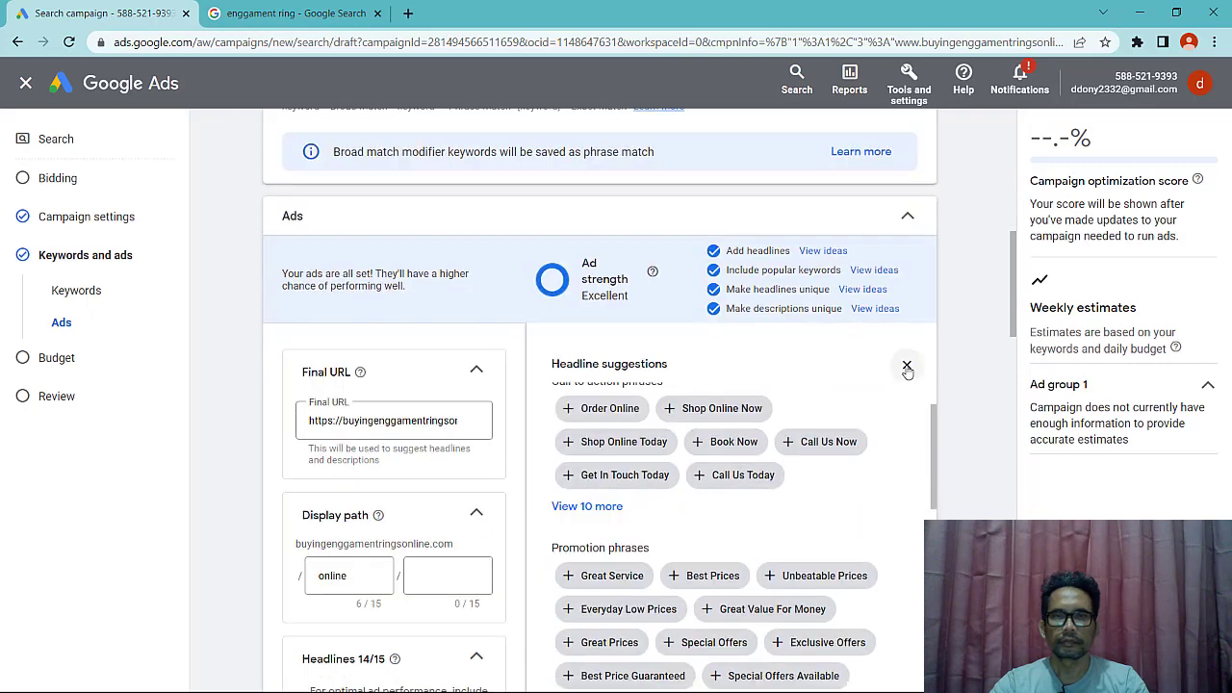
{"action": "left_click", "coordinate": [907, 365]}
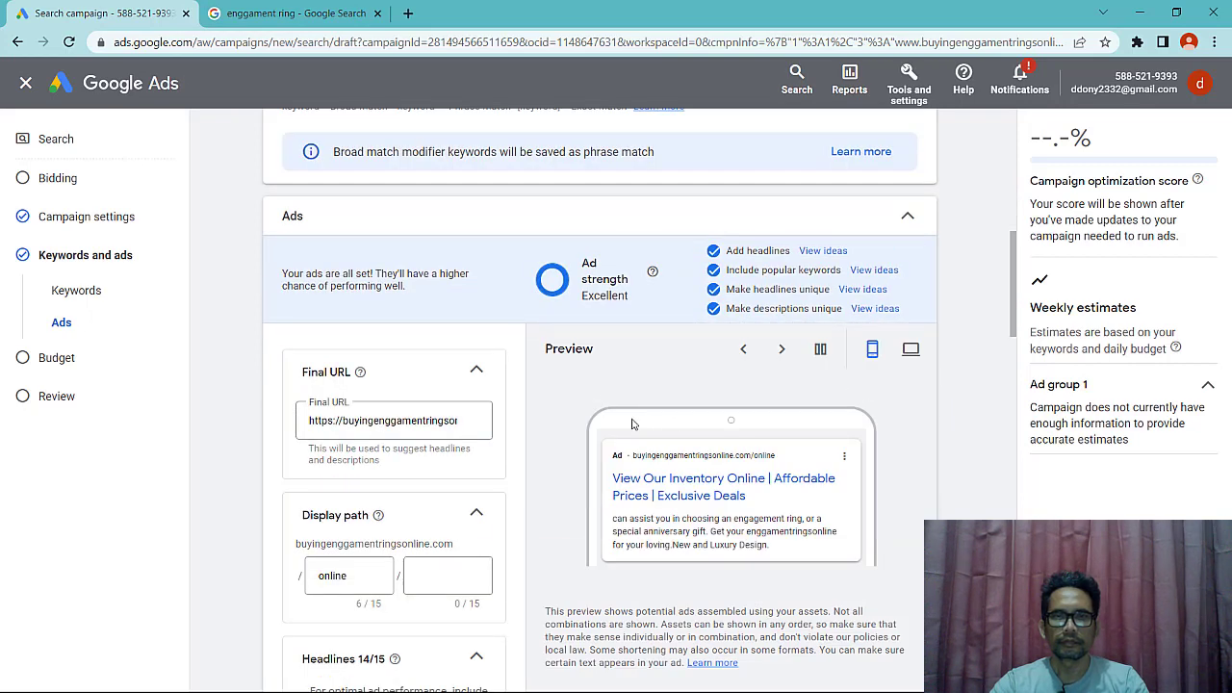
{"action": "scroll", "coordinate": [549, 400], "scroll_direction": "down", "scroll_amount": 2}
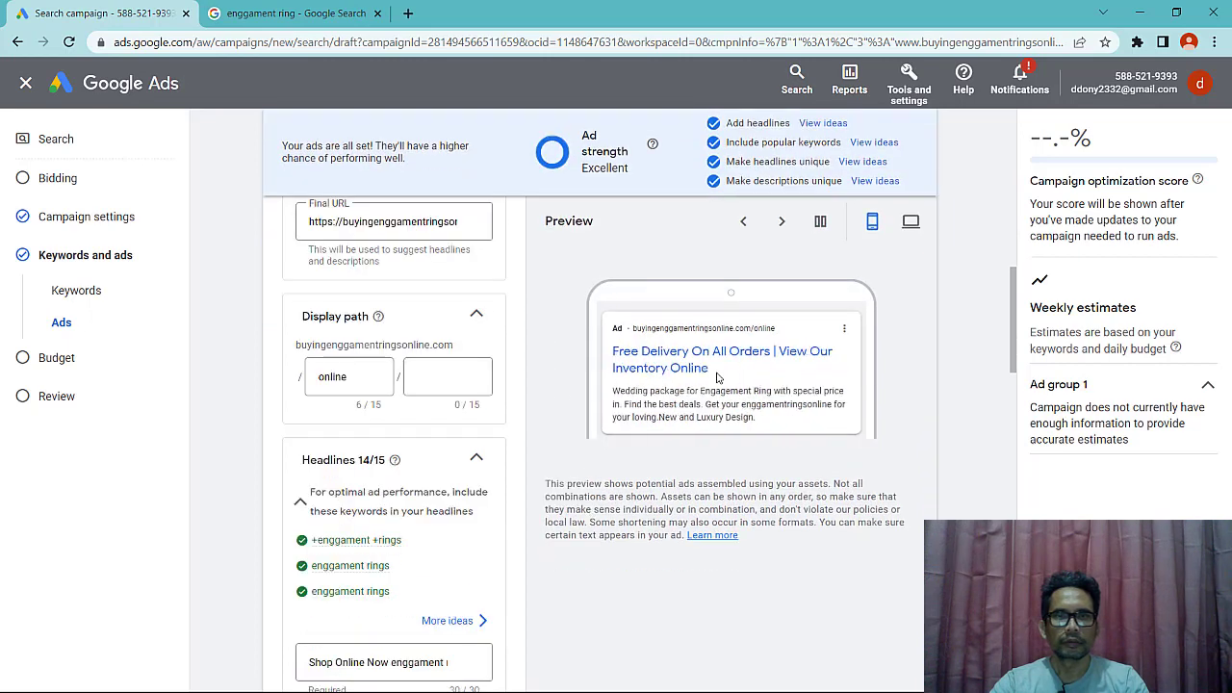
{"action": "left_click", "coordinate": [874, 228]}
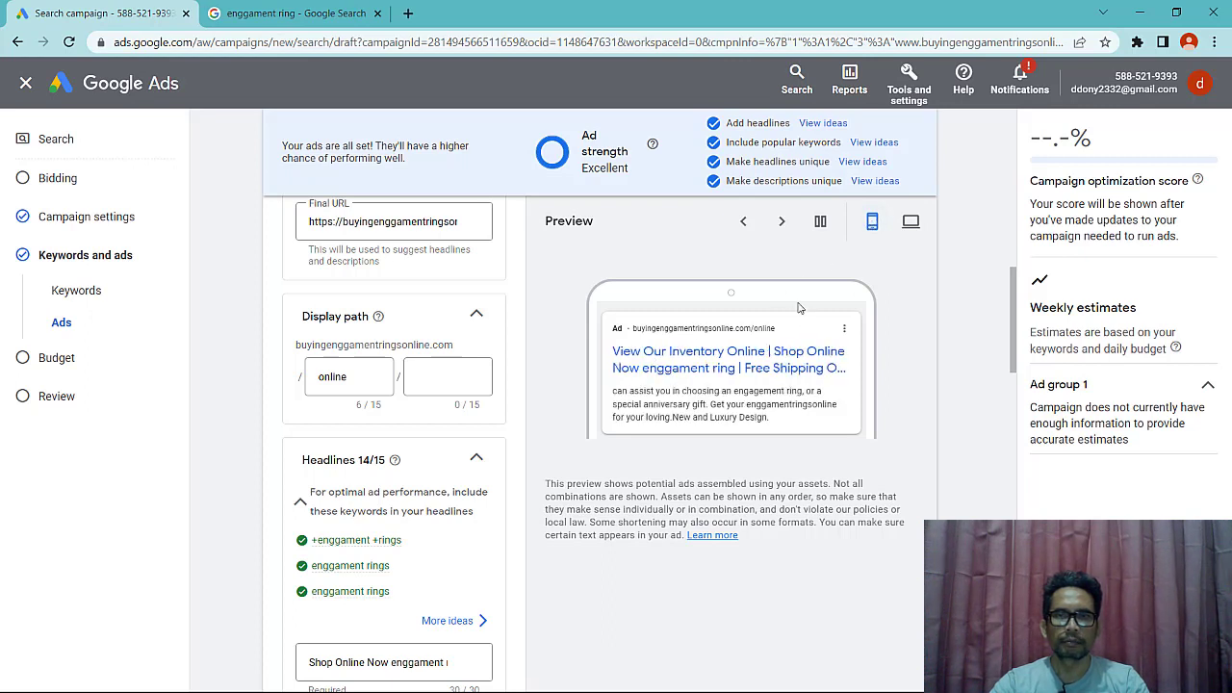
- Switch the ad preview to desktop and set the first headline to show in any unpinned position
{"action": "left_click", "coordinate": [910, 222]}
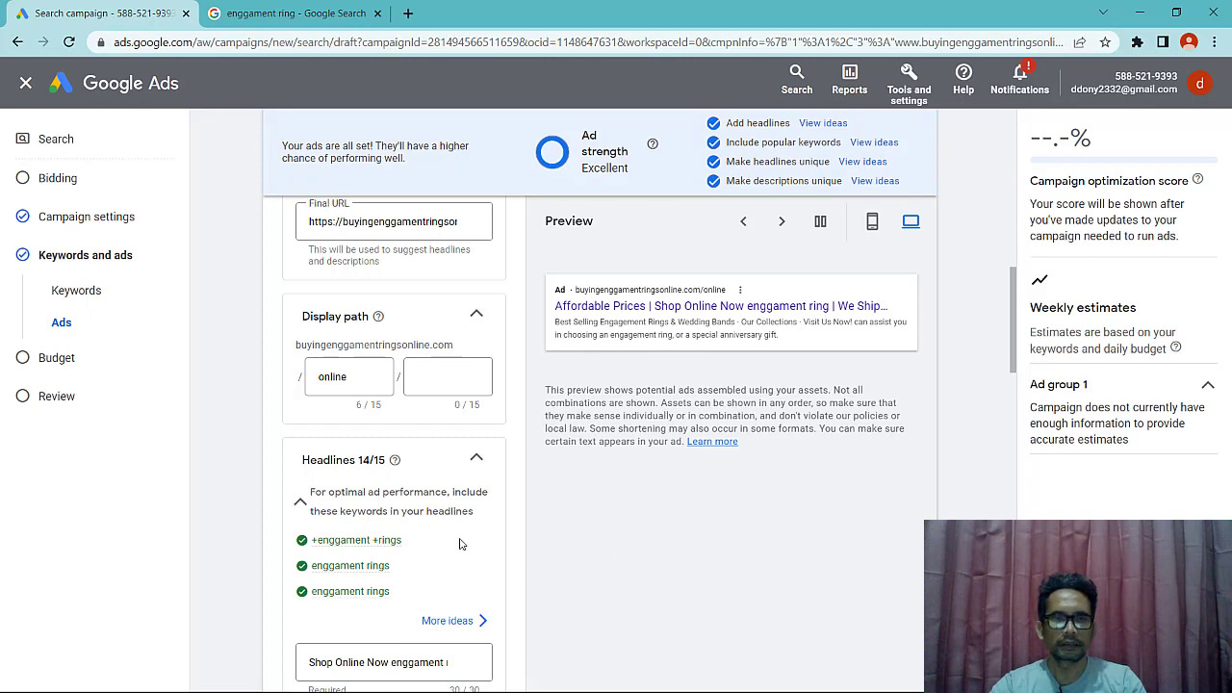
{"action": "scroll", "coordinate": [459, 544], "scroll_direction": "down", "scroll_amount": 6}
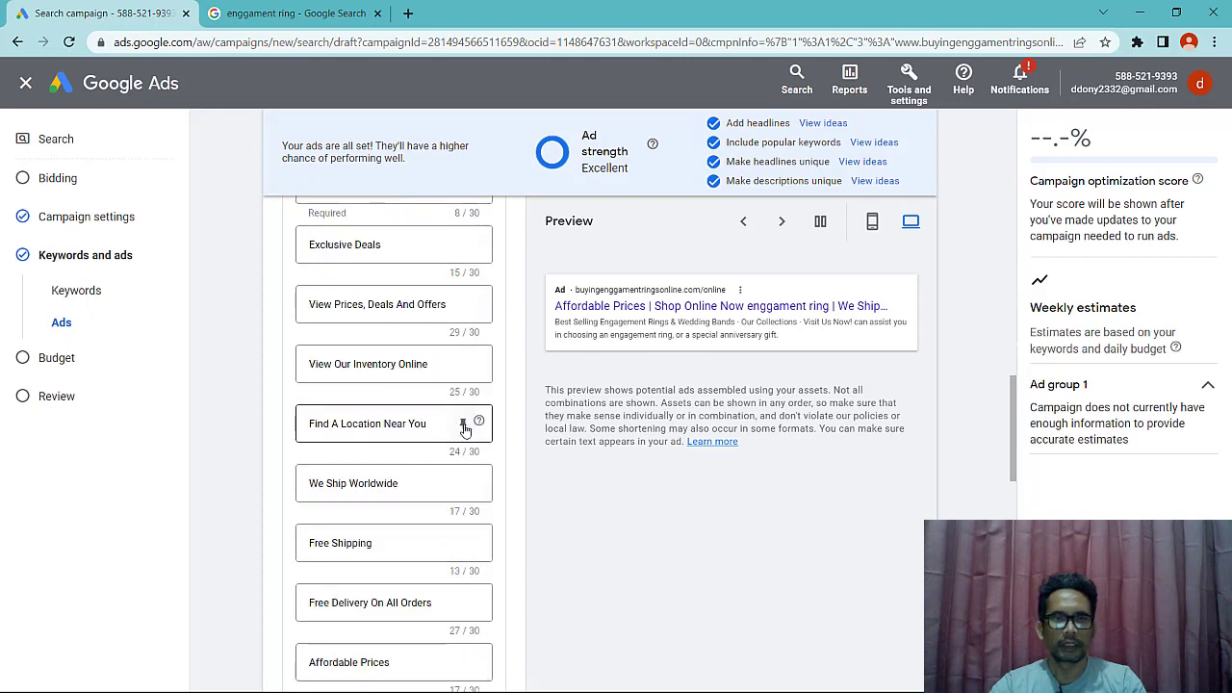
{"action": "scroll", "coordinate": [462, 428], "scroll_direction": "up", "scroll_amount": 1}
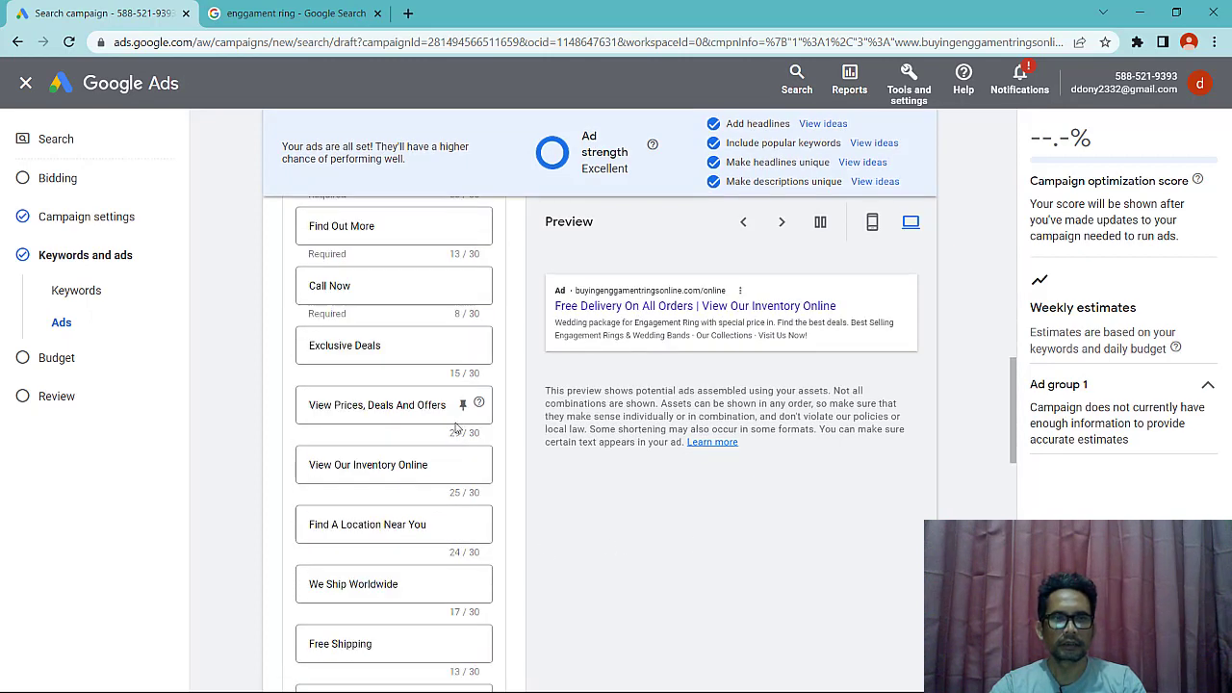
{"action": "scroll", "coordinate": [457, 428], "scroll_direction": "up", "scroll_amount": 2}
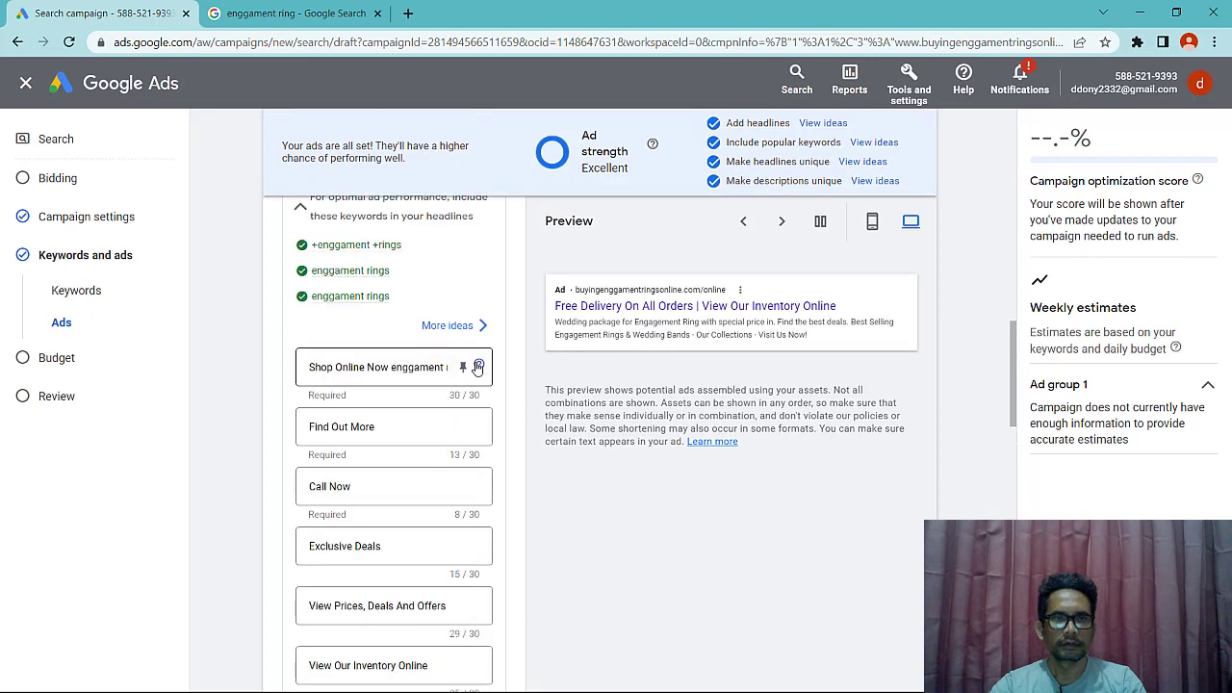
{"action": "left_click", "coordinate": [479, 367]}
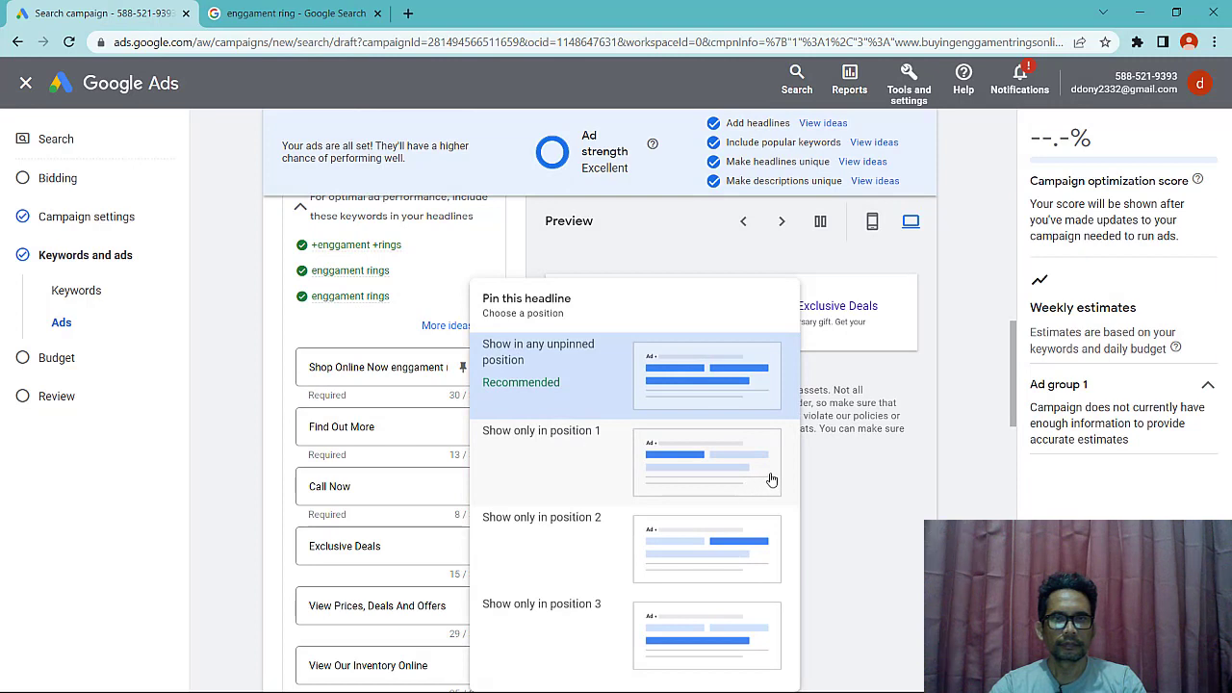
{"action": "left_click", "coordinate": [603, 387]}
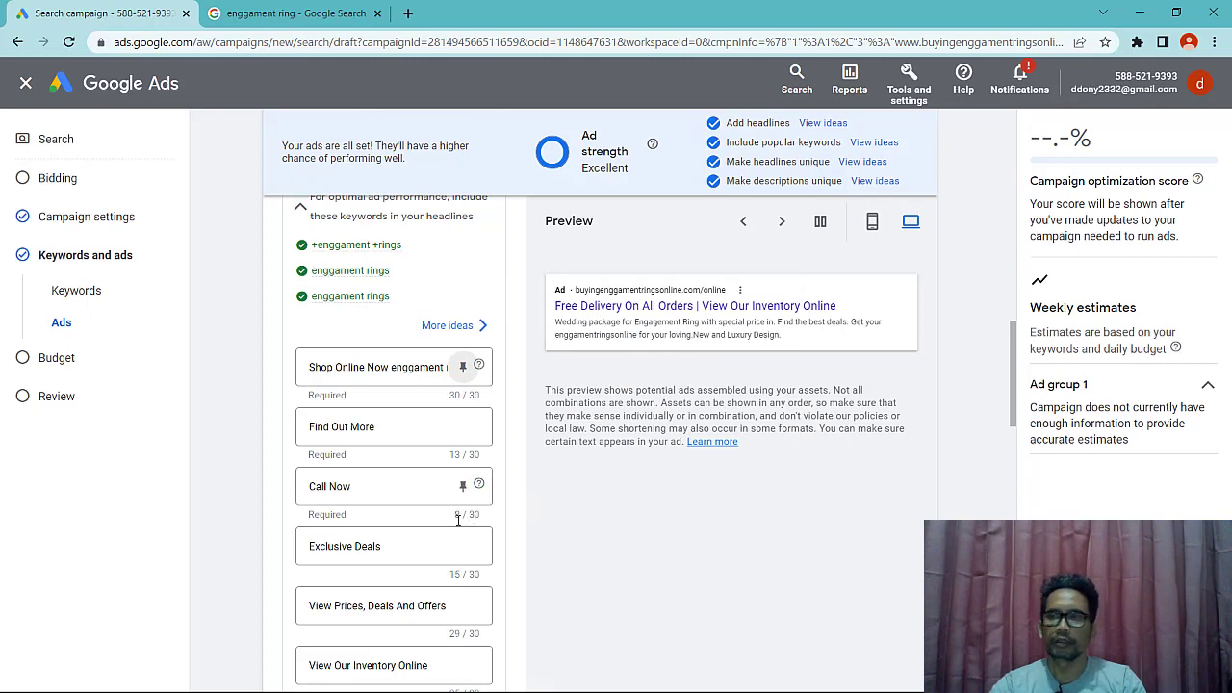
- Set the first description to show in any unpinned position
{"action": "scroll", "coordinate": [458, 520], "scroll_direction": "down", "scroll_amount": 7}
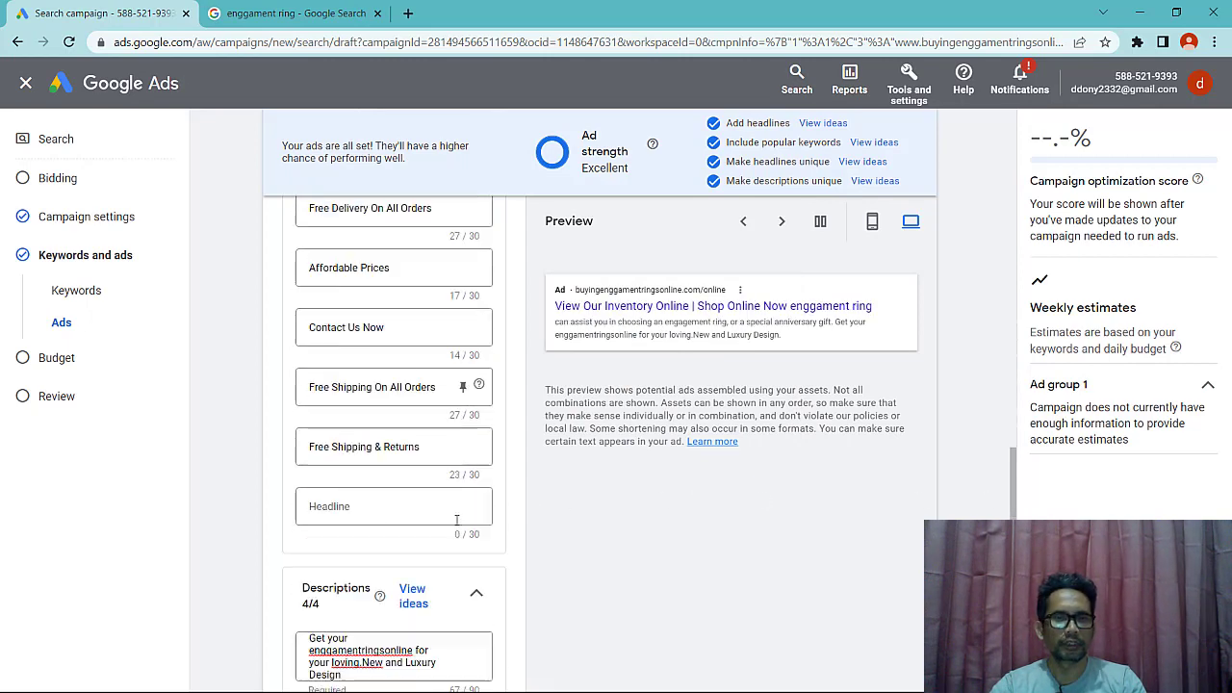
{"action": "scroll", "coordinate": [458, 519], "scroll_direction": "down", "scroll_amount": 2}
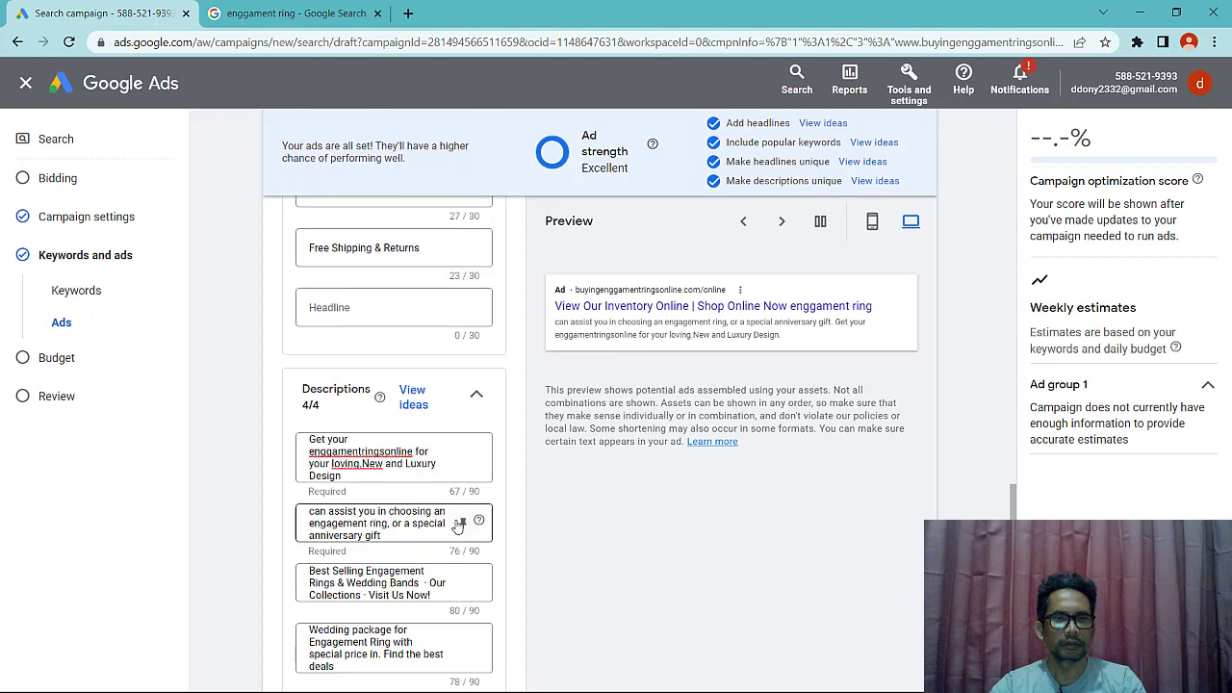
{"action": "left_click", "coordinate": [463, 458]}
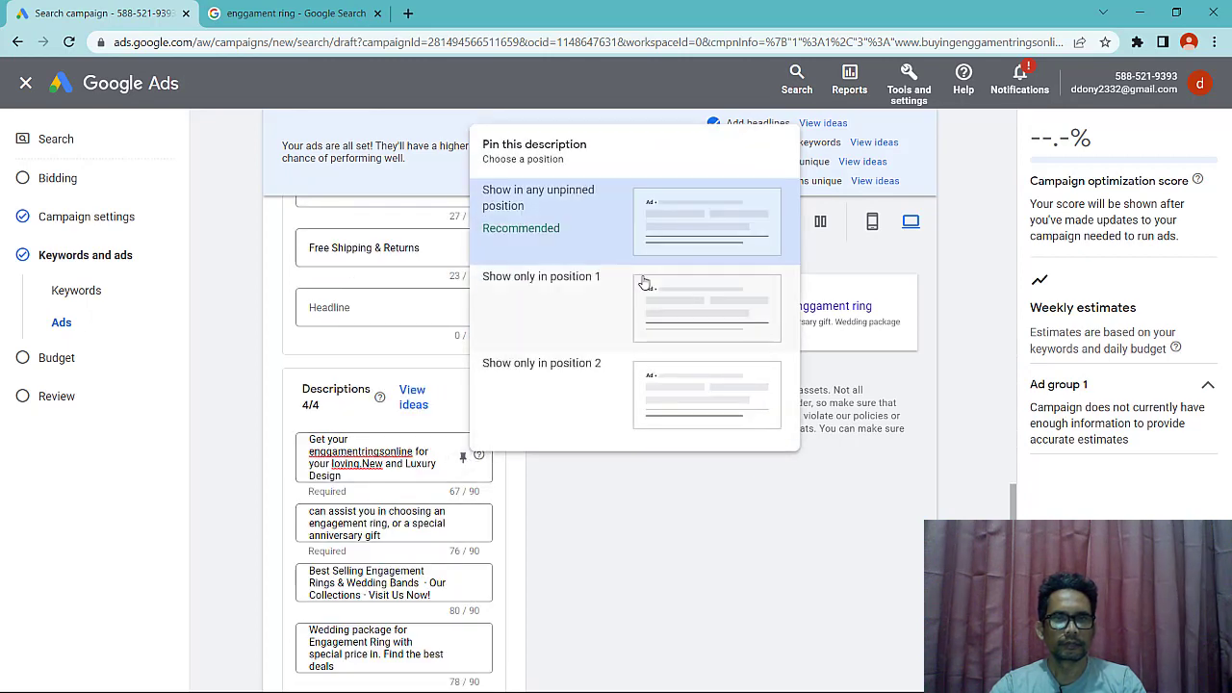
{"action": "left_click", "coordinate": [691, 234]}
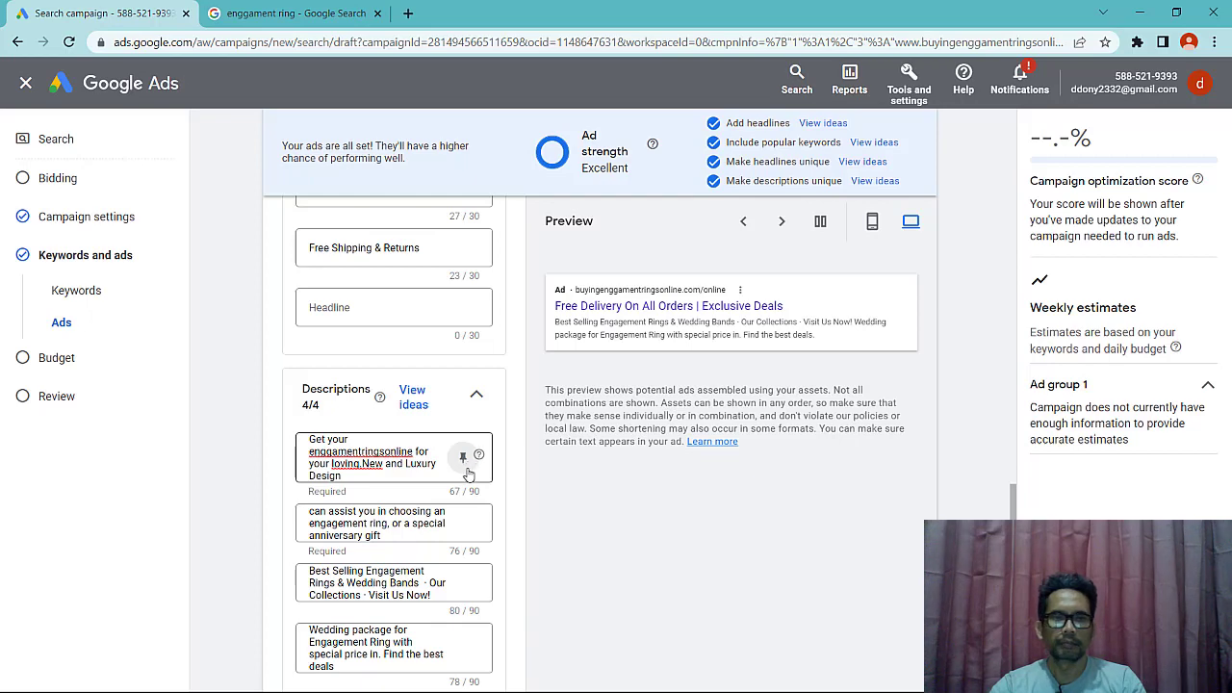
- Pin the headline "Free Shipping On All Orders" to show only in position 3
{"action": "scroll", "coordinate": [387, 518], "scroll_direction": "up", "scroll_amount": 3}
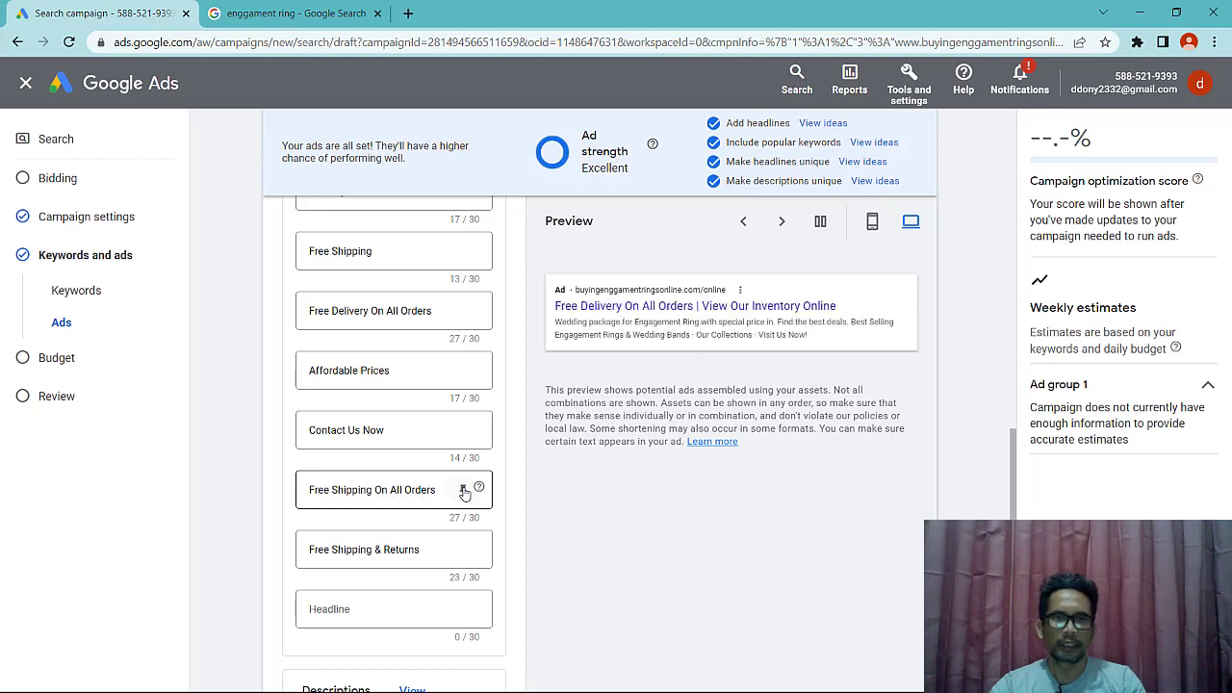
{"action": "left_click", "coordinate": [462, 491]}
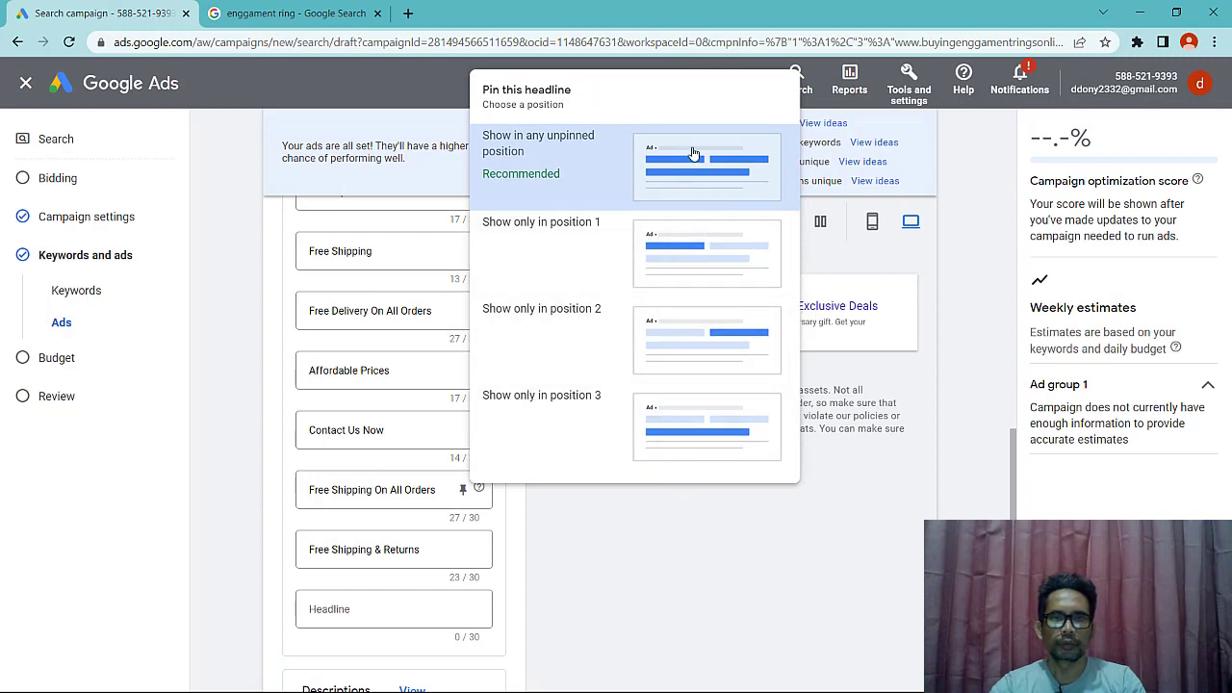
{"action": "left_click", "coordinate": [675, 431]}
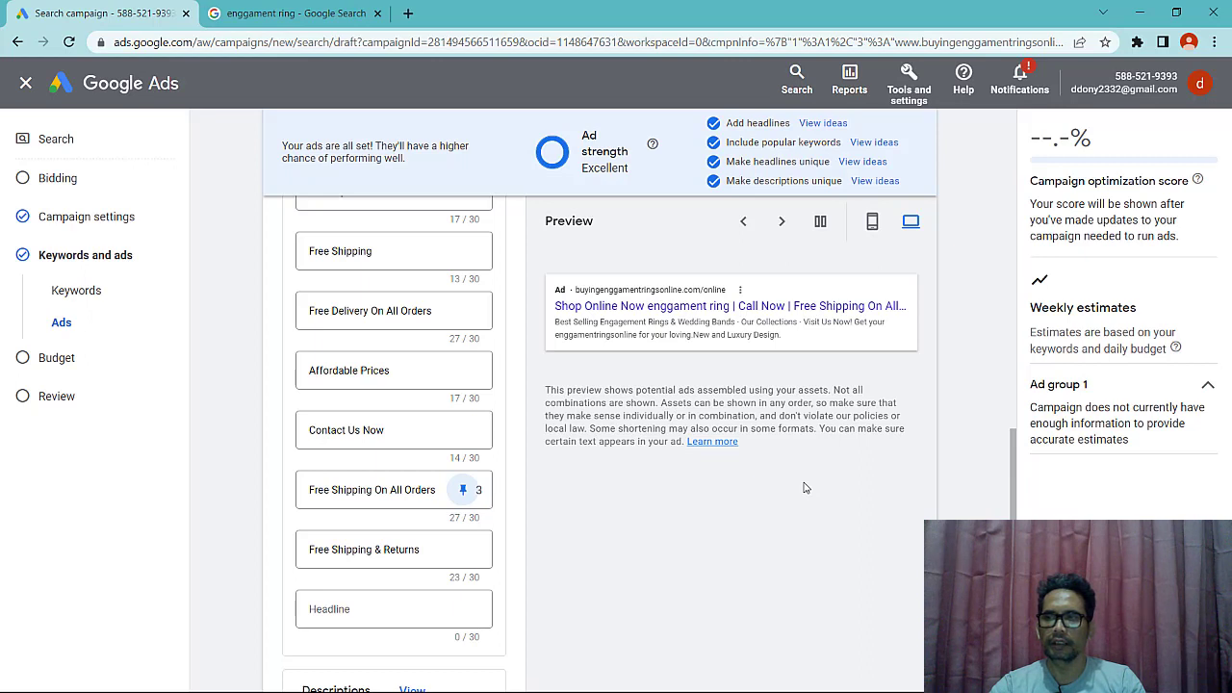
- Review the ad's headlines and descriptions, finish the ad and continue to the campaign budget
{"action": "scroll", "coordinate": [804, 488], "scroll_direction": "down", "scroll_amount": 1}
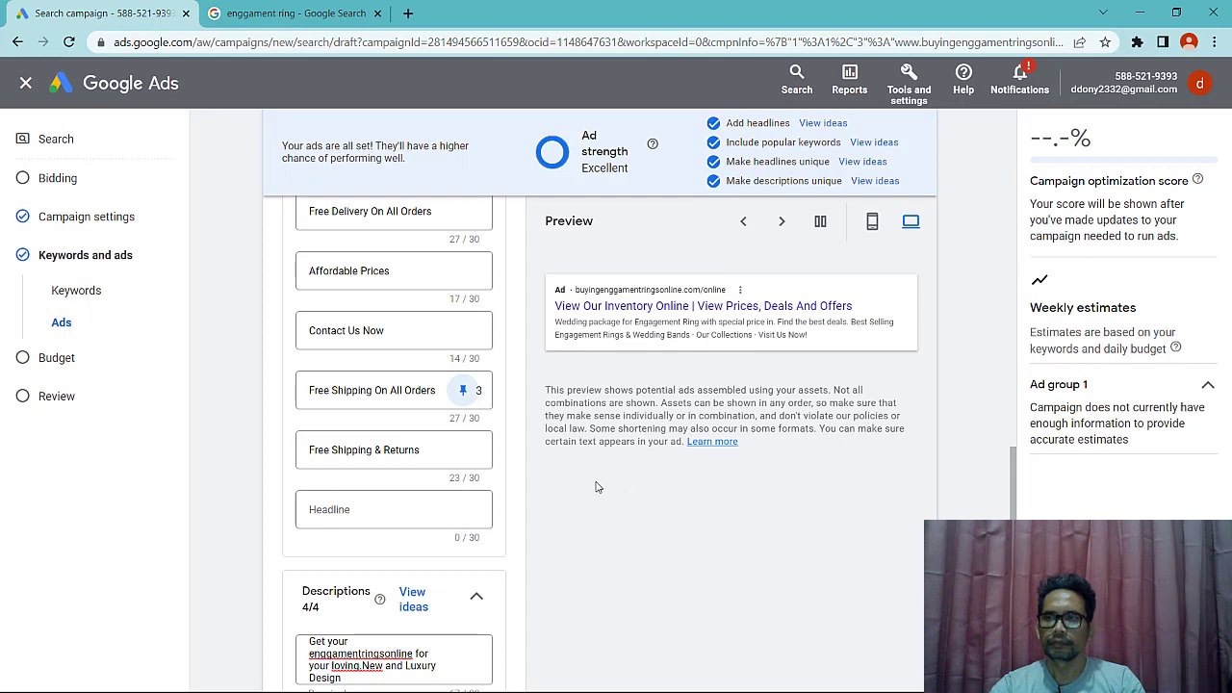
{"action": "scroll", "coordinate": [525, 490], "scroll_direction": "down", "scroll_amount": 5}
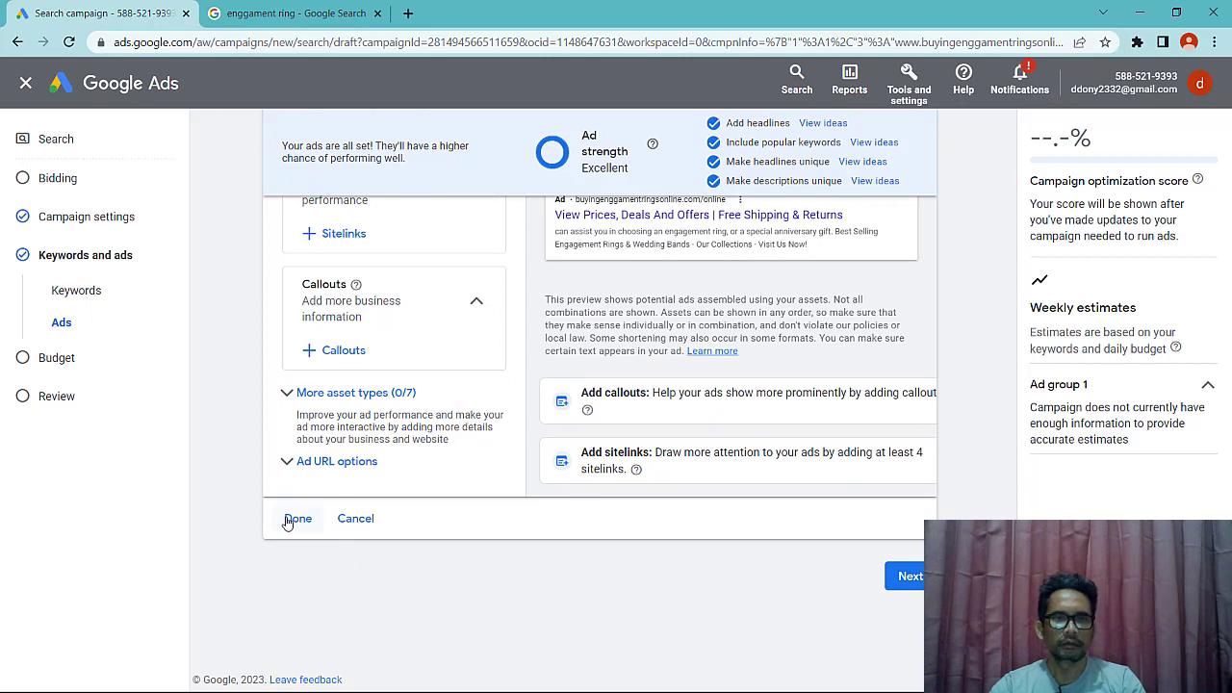
{"action": "scroll", "coordinate": [460, 547], "scroll_direction": "up", "scroll_amount": 5}
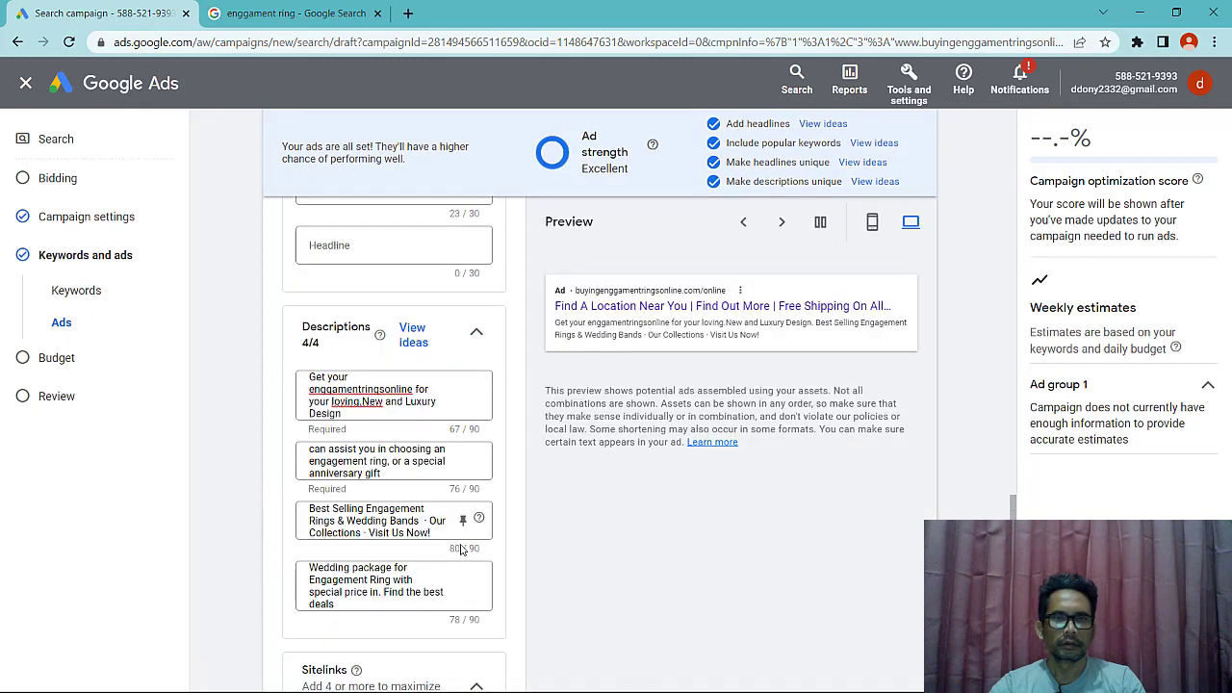
{"action": "scroll", "coordinate": [481, 443], "scroll_direction": "up", "scroll_amount": 3}
{"action": "scroll", "coordinate": [674, 443], "scroll_direction": "up", "scroll_amount": 4}
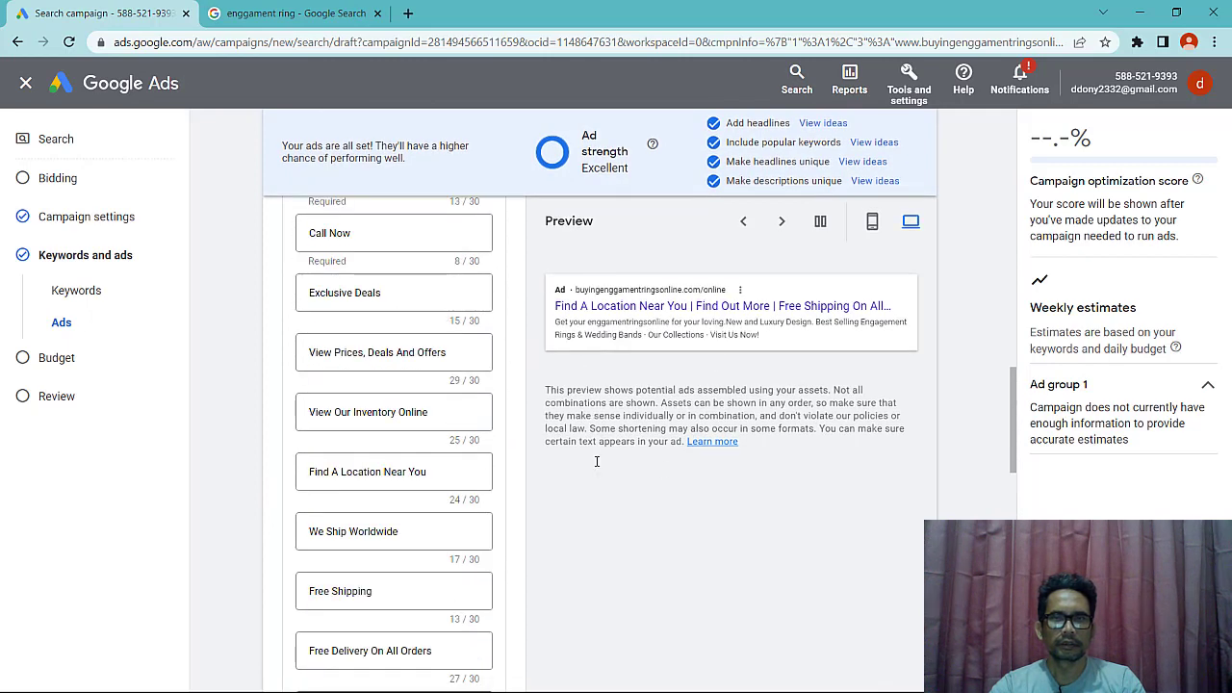
{"action": "scroll", "coordinate": [596, 461], "scroll_direction": "down", "scroll_amount": 8}
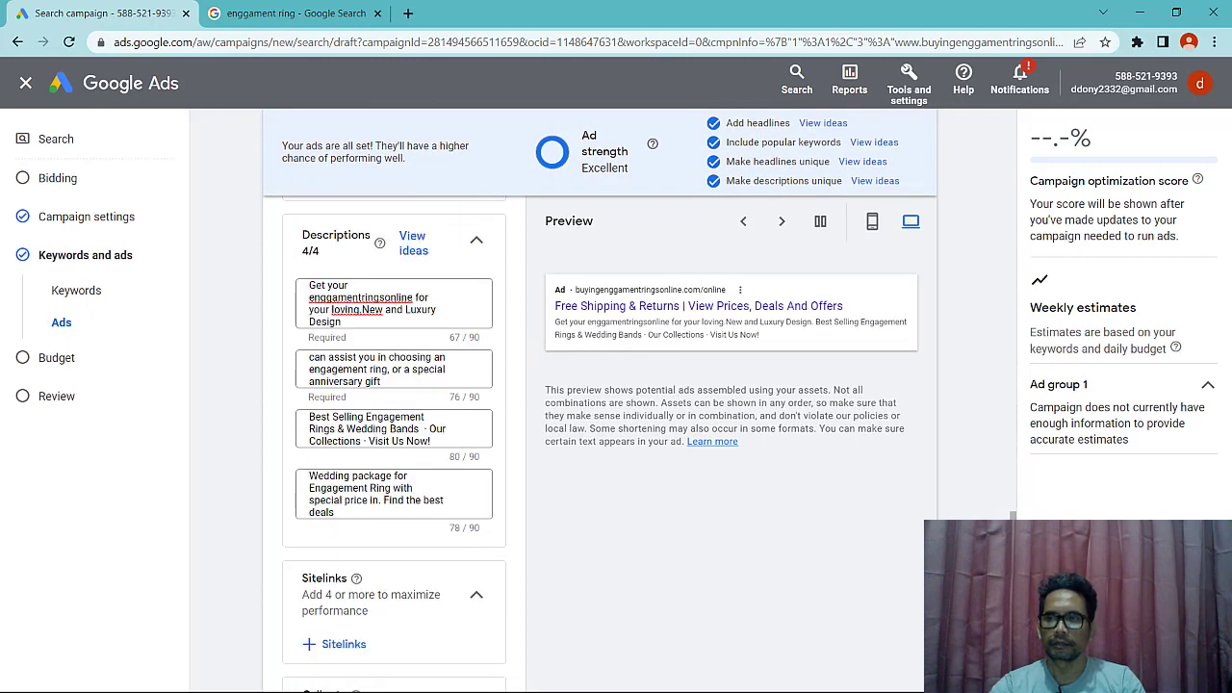
{"action": "scroll", "coordinate": [544, 515], "scroll_direction": "down", "scroll_amount": 4}
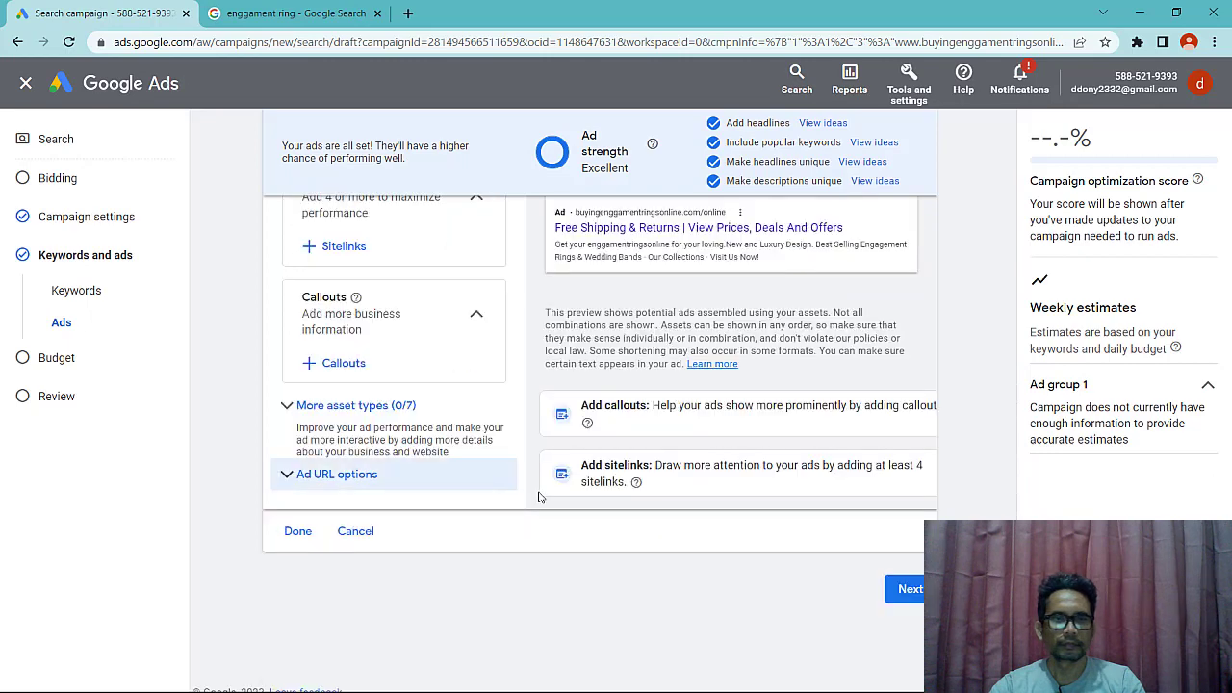
{"action": "left_click", "coordinate": [297, 532]}
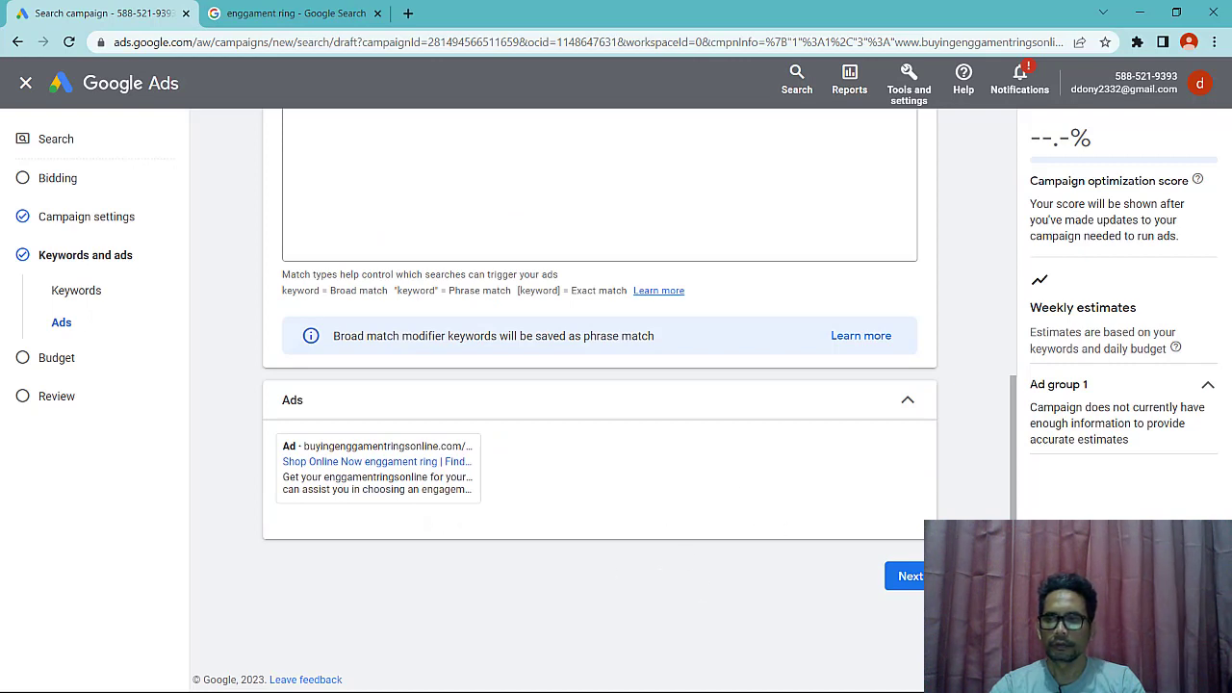
{"action": "left_click", "coordinate": [905, 578]}
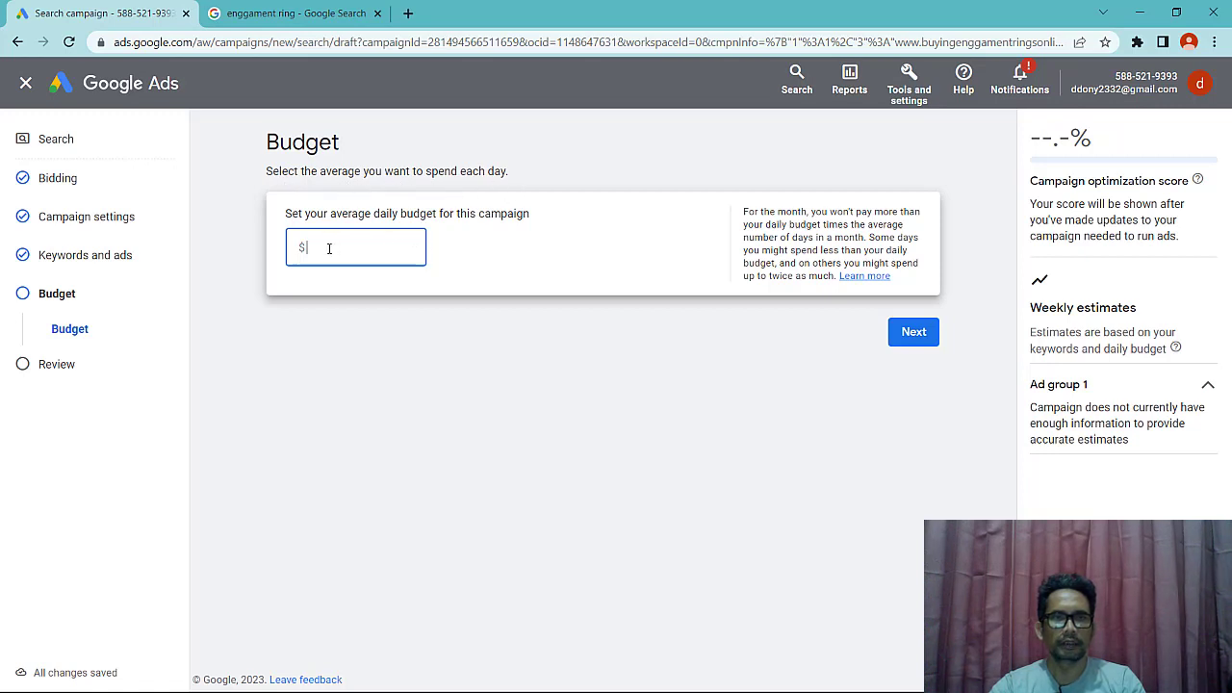
{"action": "type", "text": "1"}
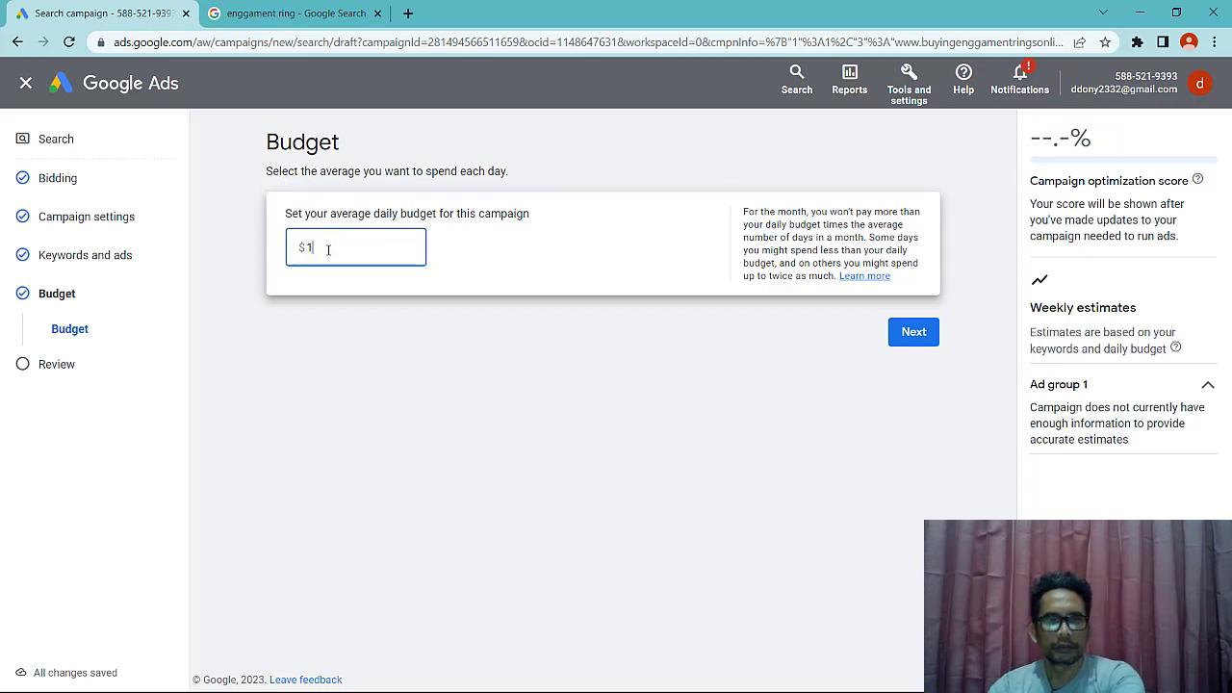
{"action": "type", "text": "0"}
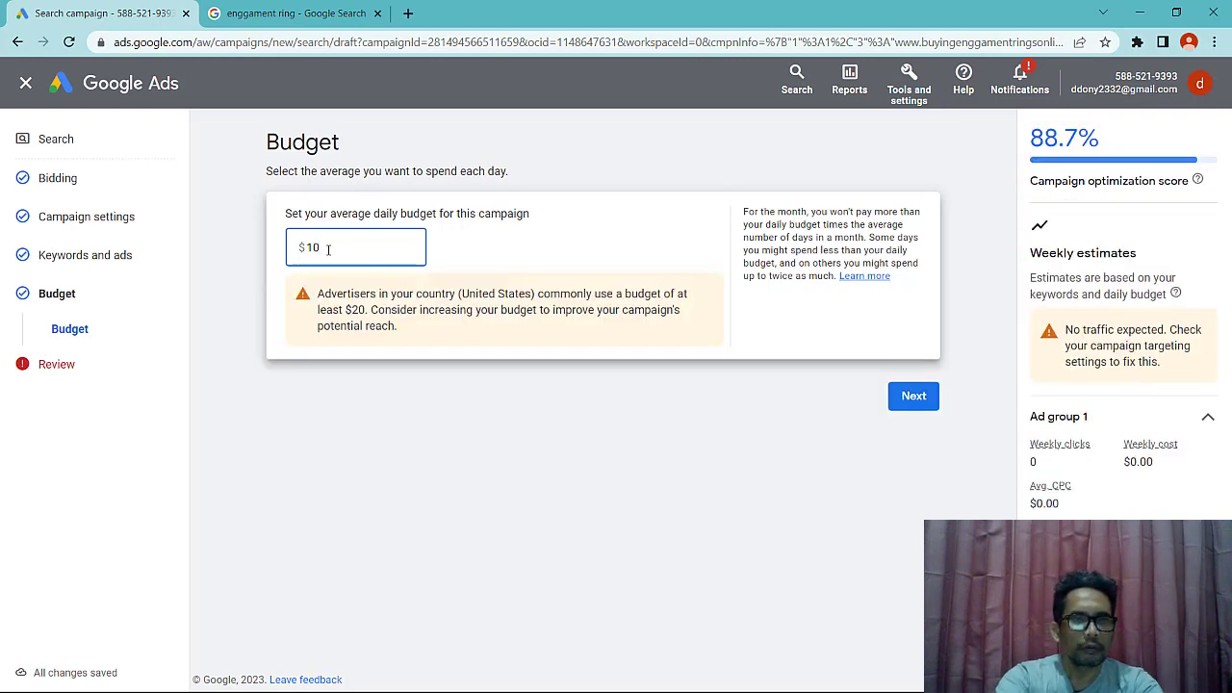
{"action": "key", "text": "BackSpace"}
{"action": "key", "text": "BackSpace"}
- Set the campaign's average daily budget to $20
{"action": "type", "text": "2"}
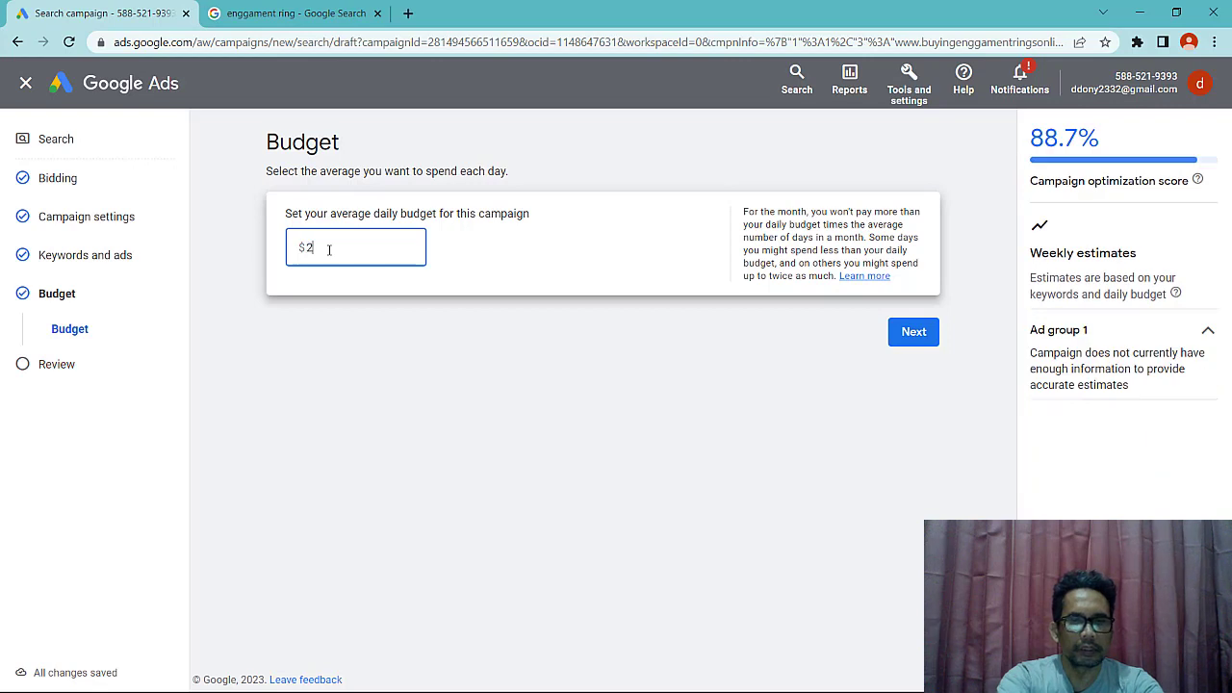
{"action": "type", "text": "0"}
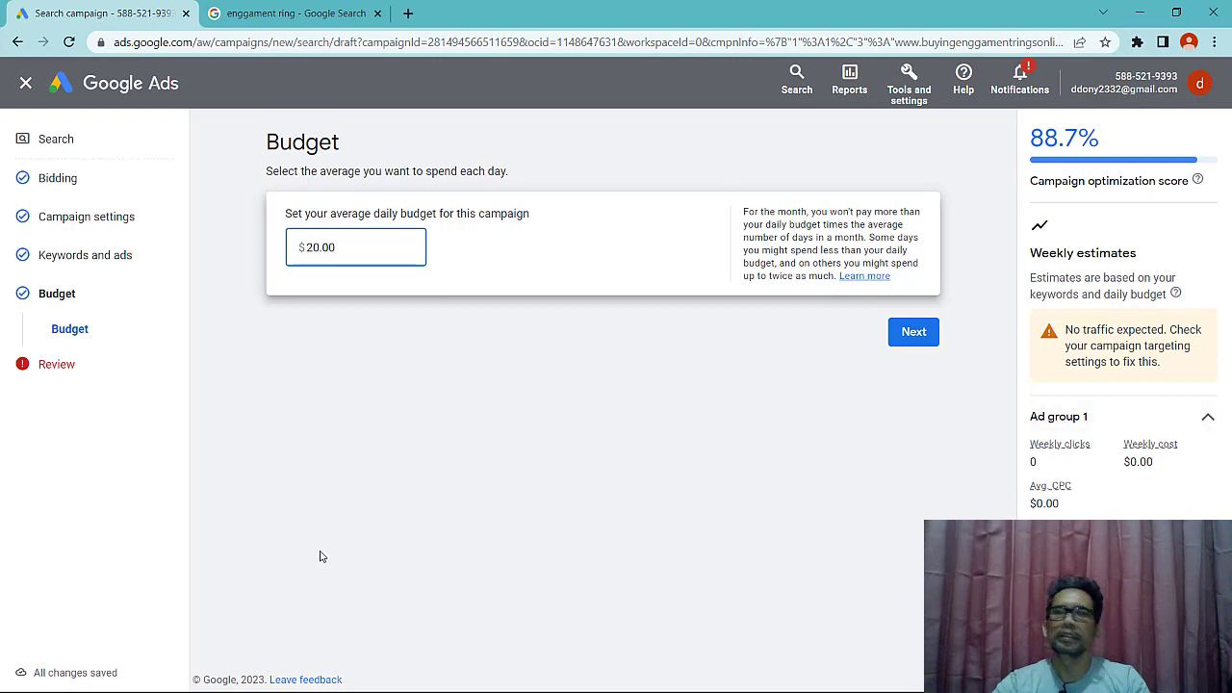
{"action": "left_click", "coordinate": [326, 428]}
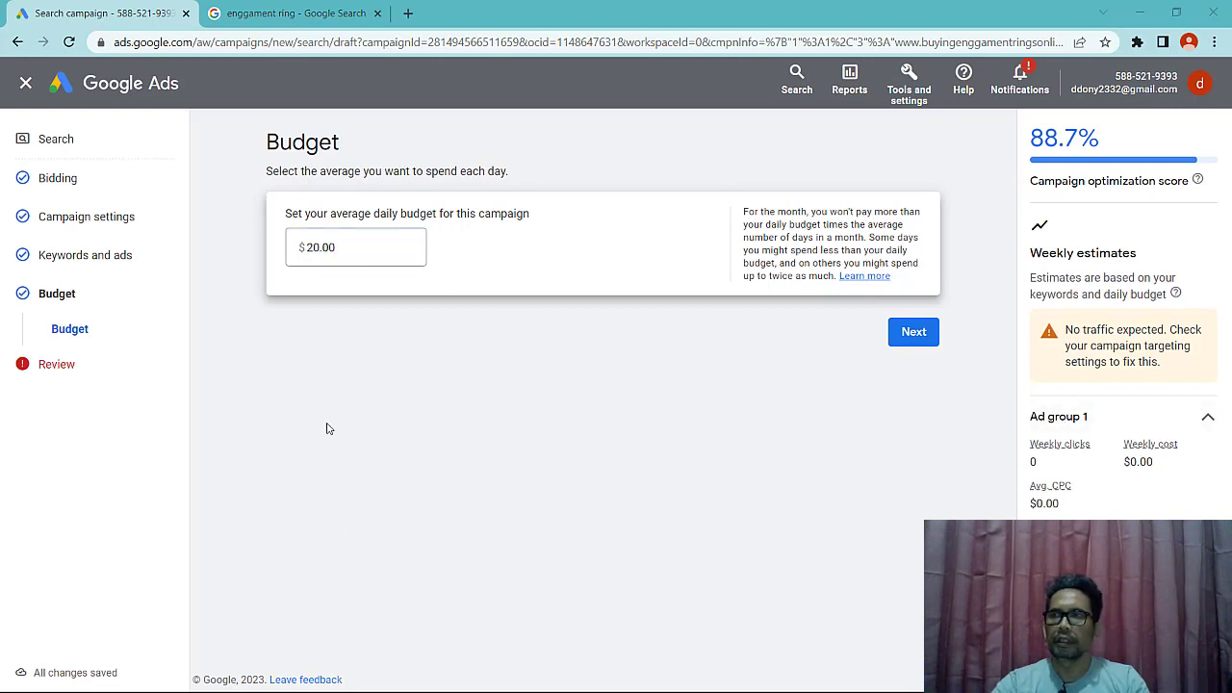